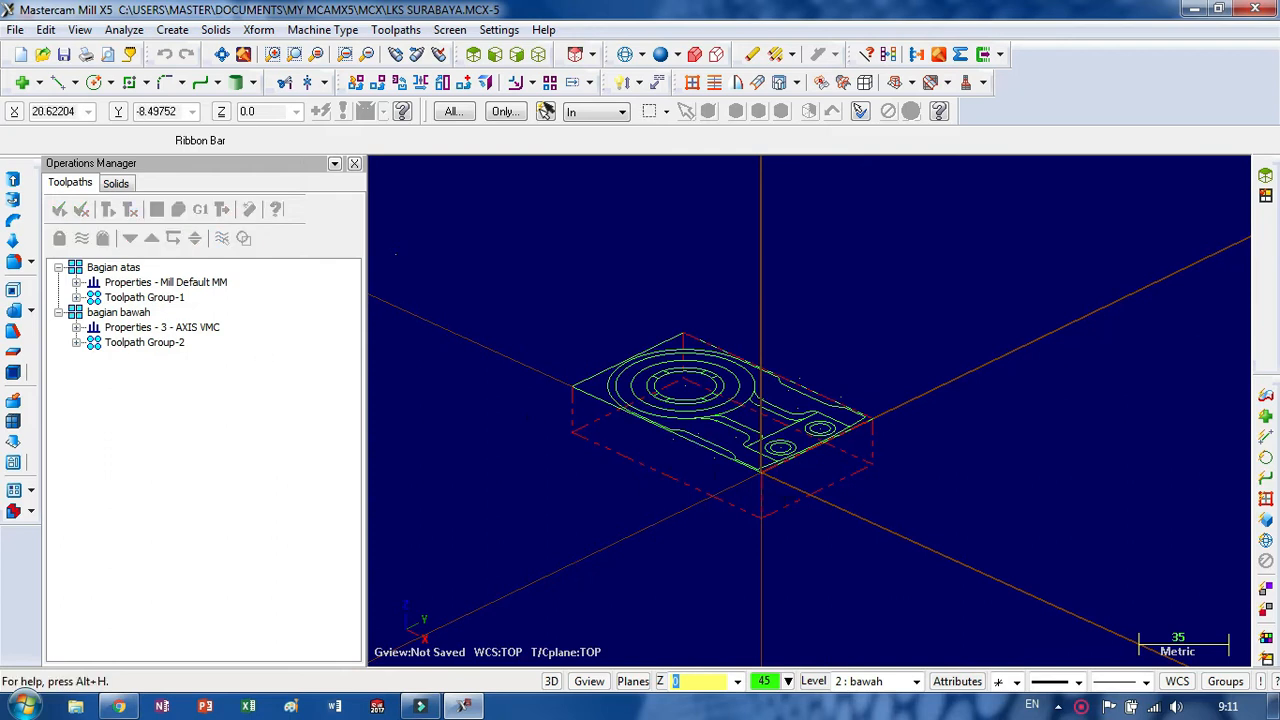
# - Select Toolpath Group-1, make level 1 "atas" the main level, and hide level 2 "bawah"
pyautogui.scroll(3, 600, 470)
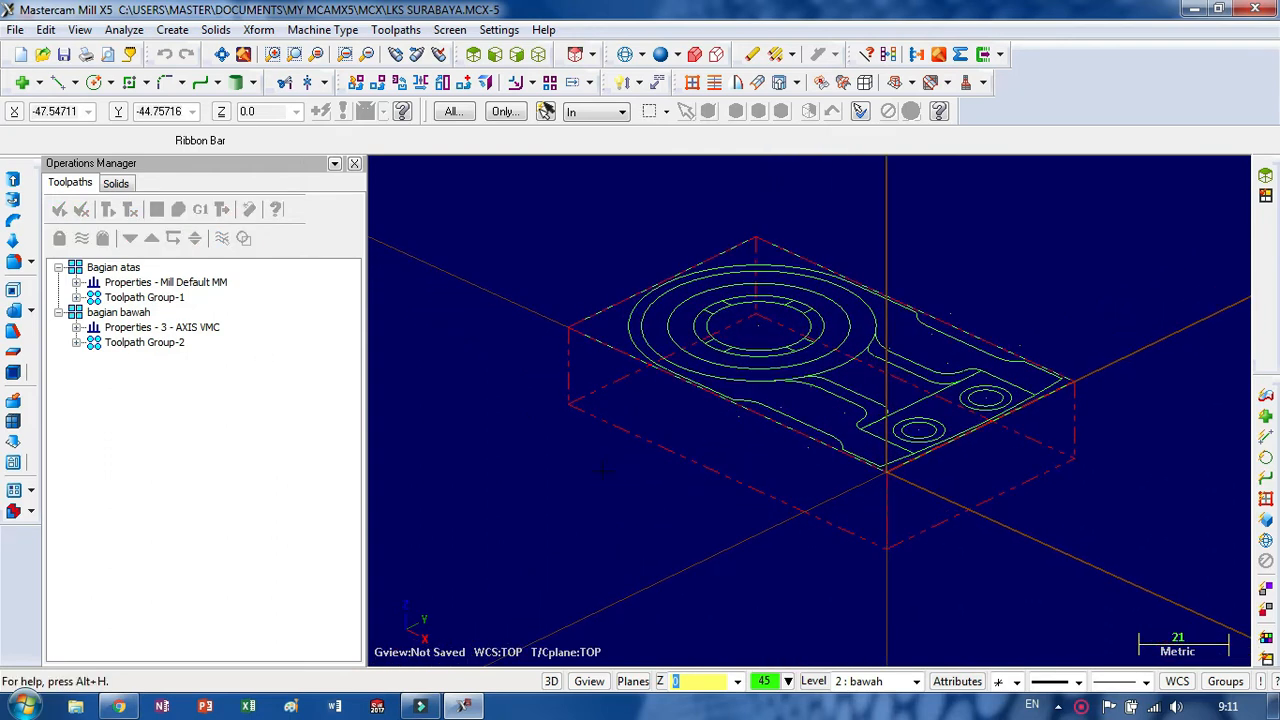
pyautogui.scroll(-1, 572, 470)
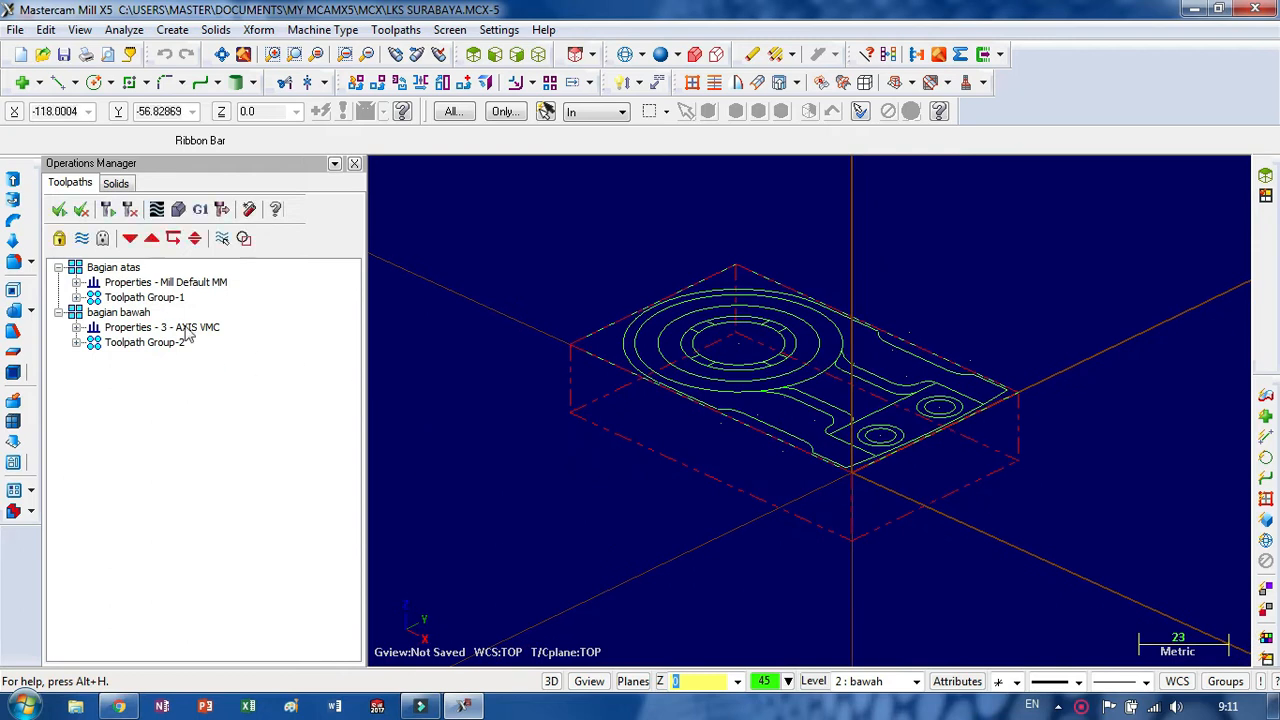
pyautogui.click(150, 297)
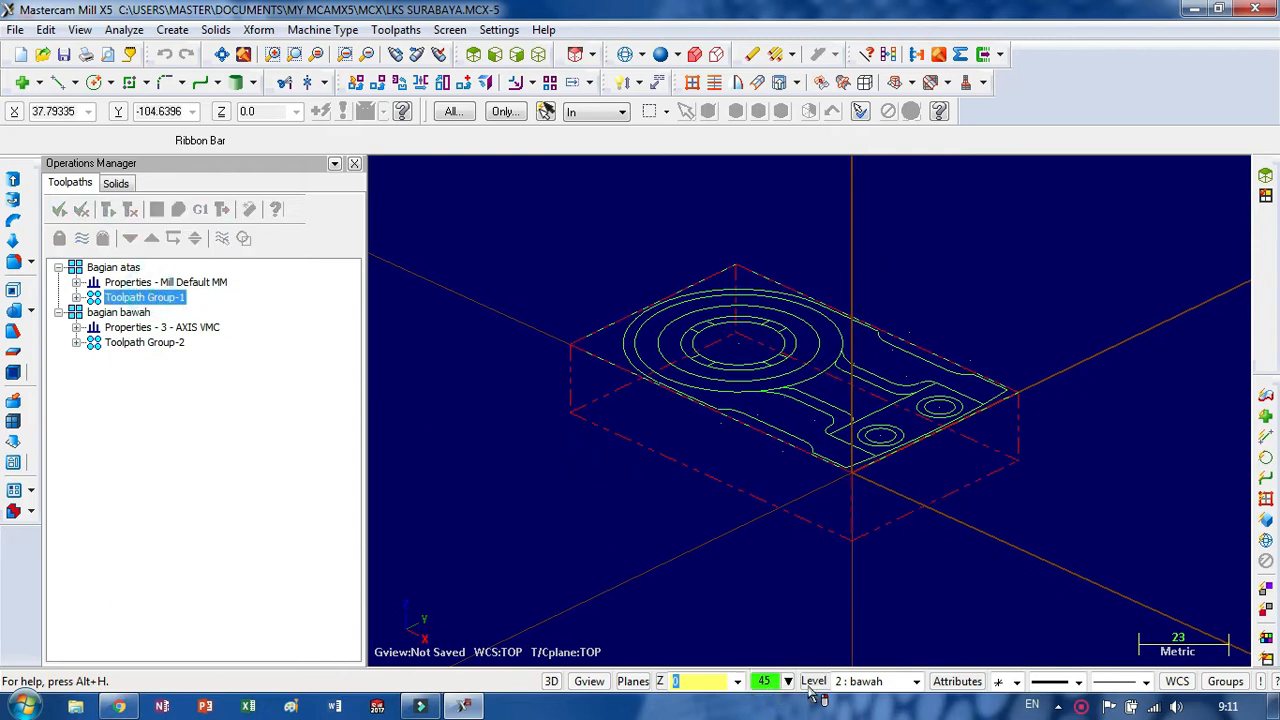
pyautogui.click(813, 681)
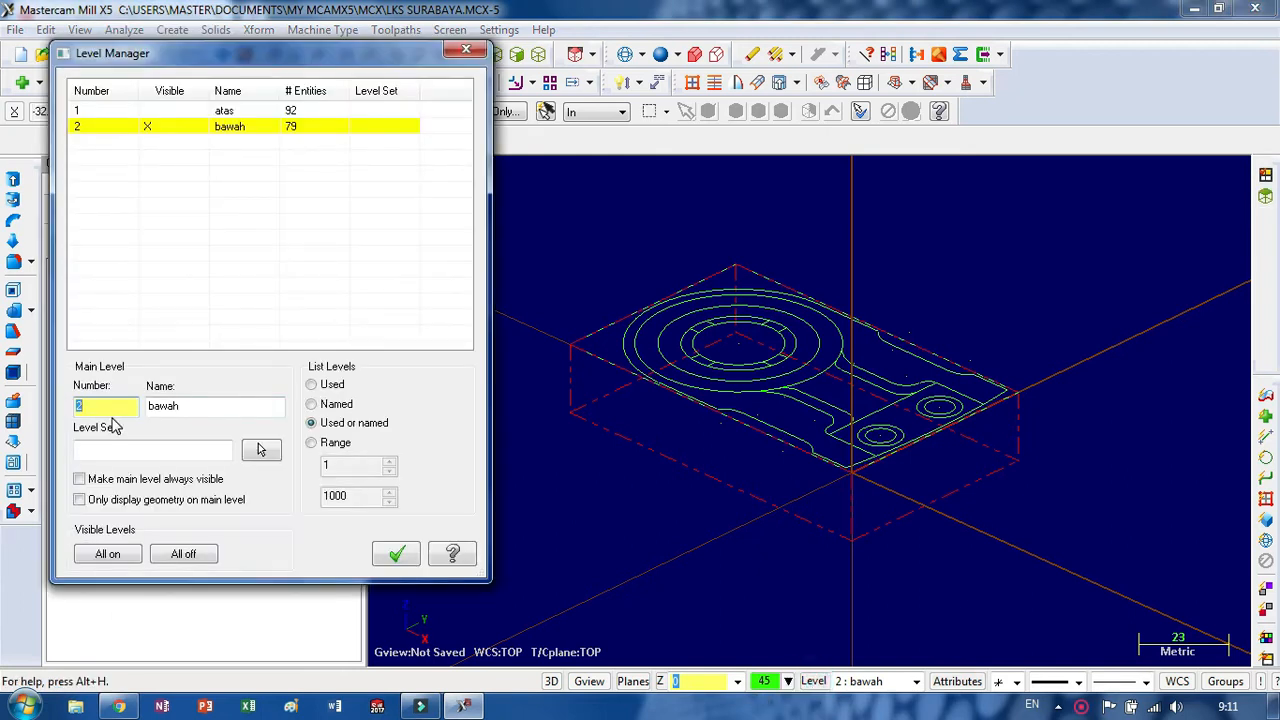
pyautogui.write('1')
pyautogui.press('Return')
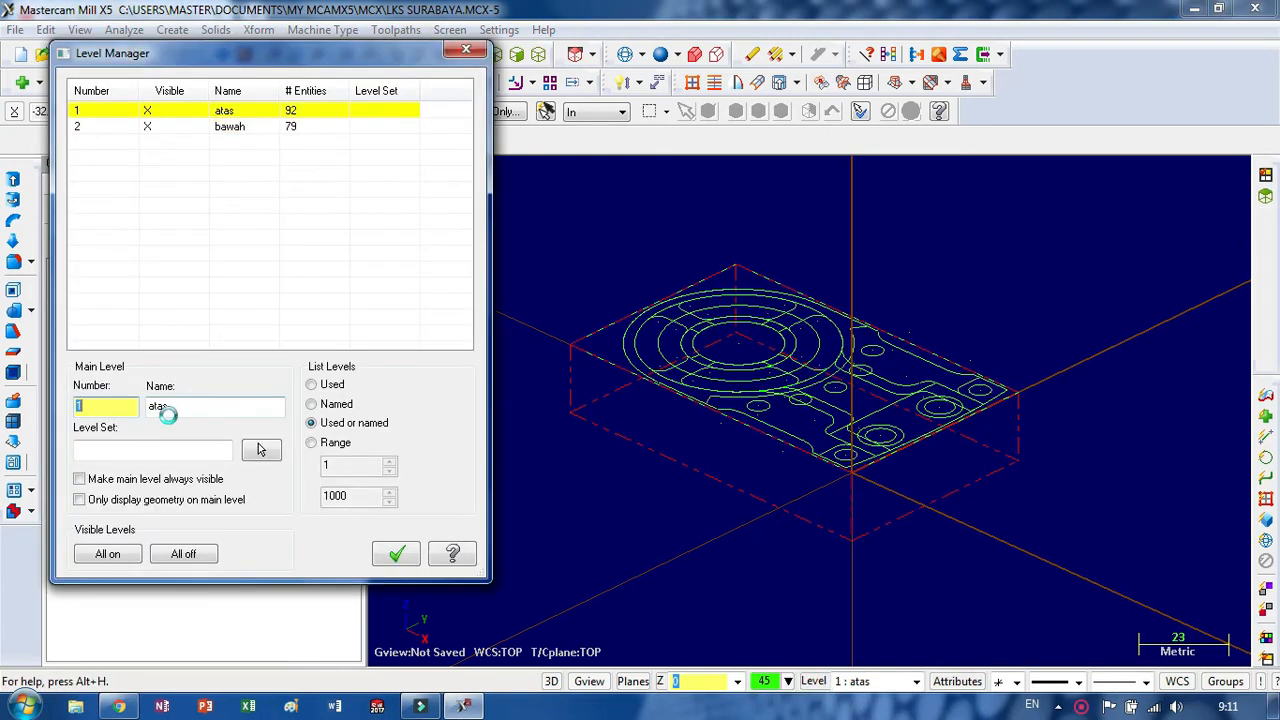
pyautogui.click(148, 126)
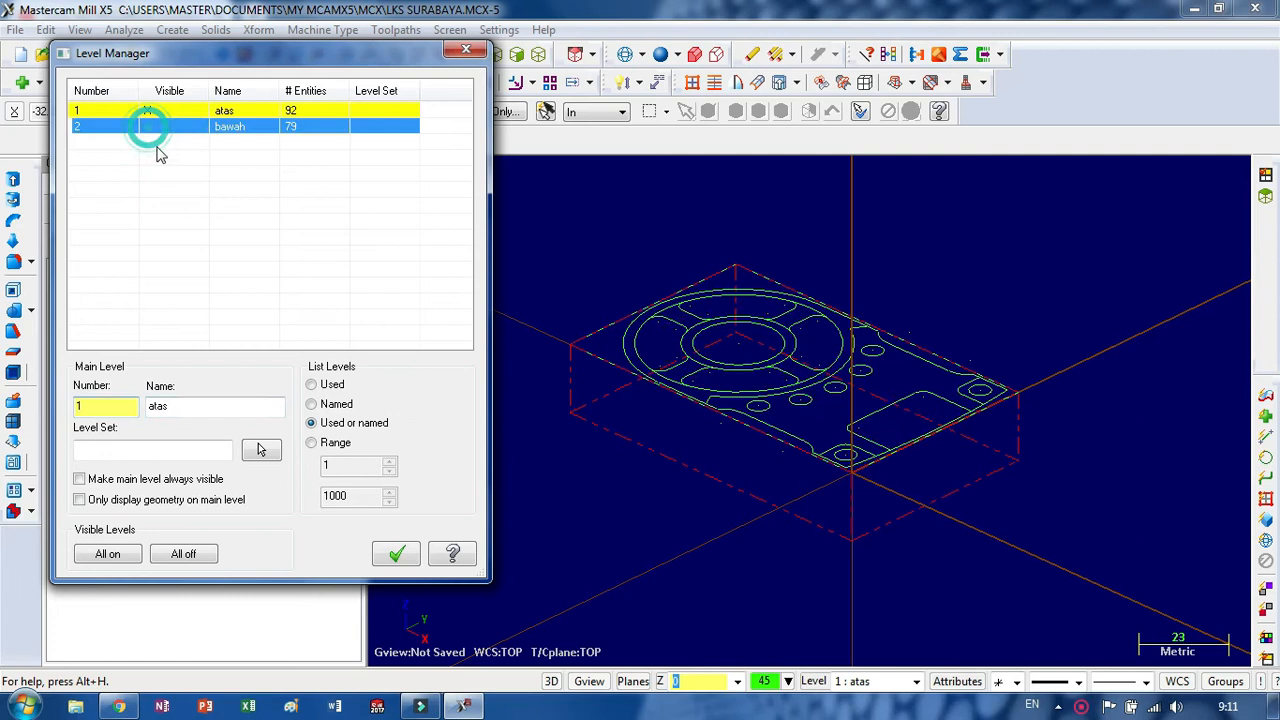
pyautogui.click(396, 553)
pyautogui.scroll(2, 580, 402)
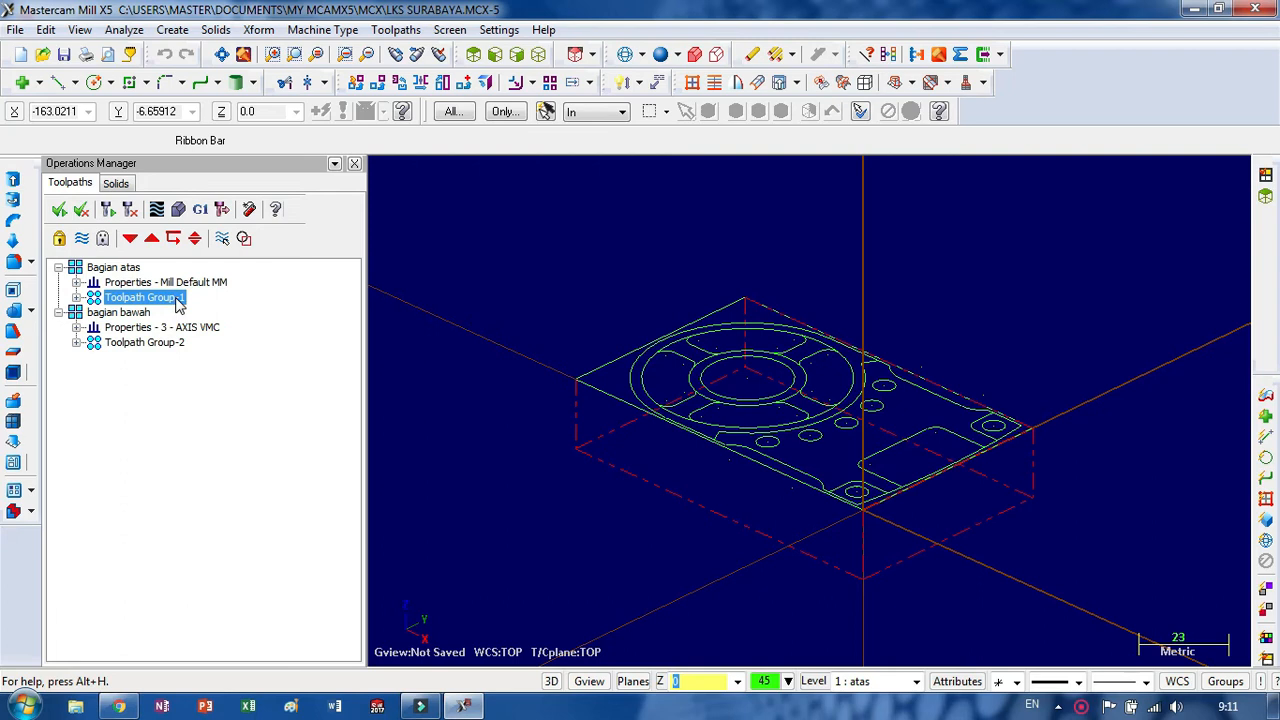
# - Backplot Toolpath Group-1 and play the first tool moves at the corner of the stock
pyautogui.click(157, 209)
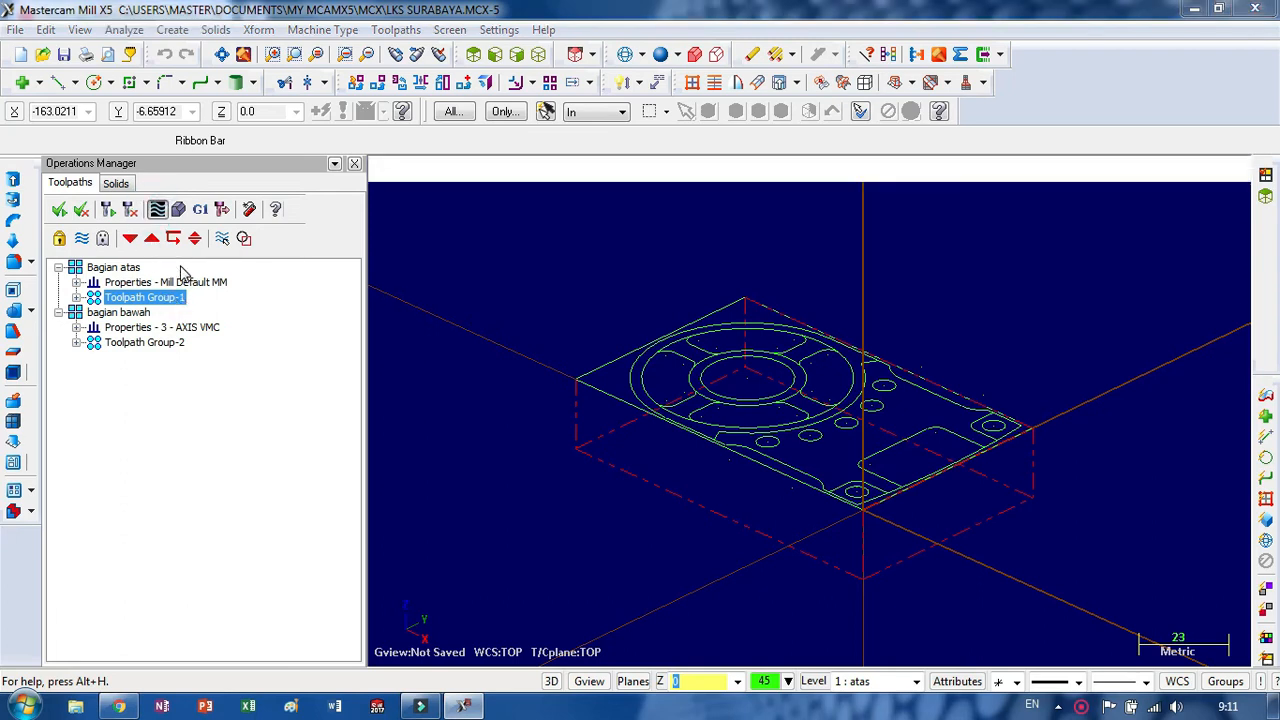
pyautogui.click(377, 169)
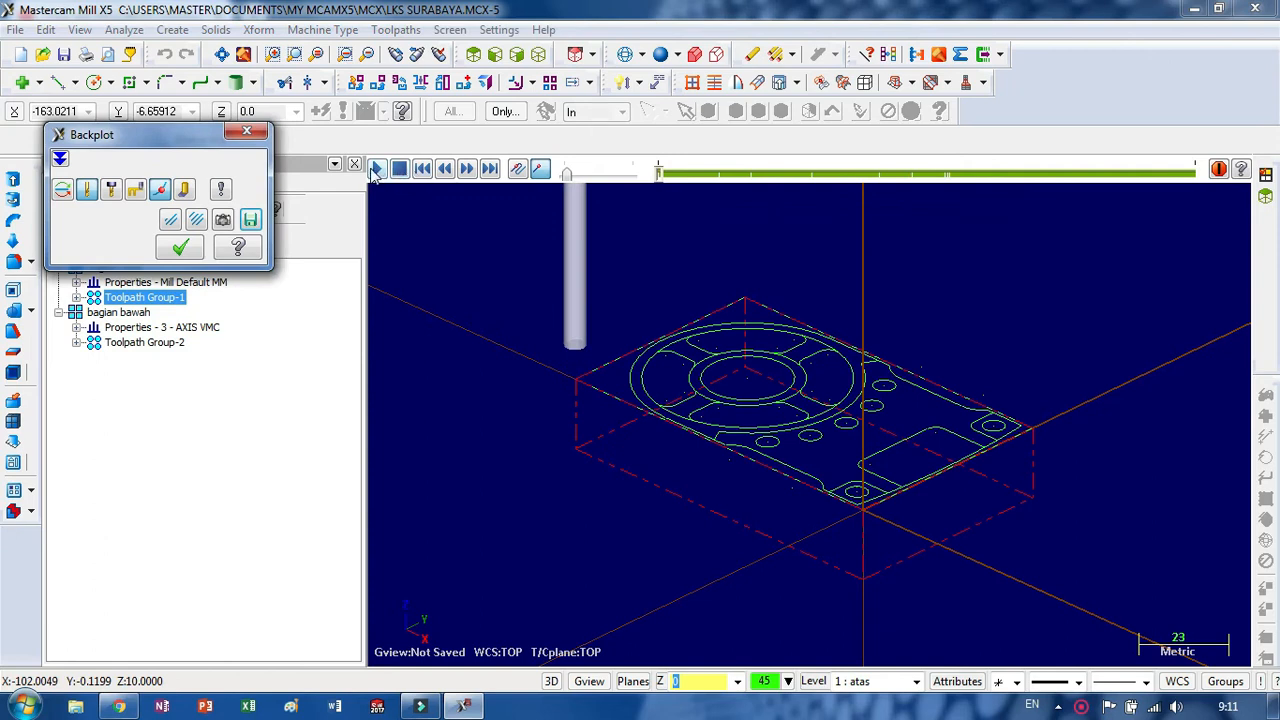
pyautogui.click(375, 172)
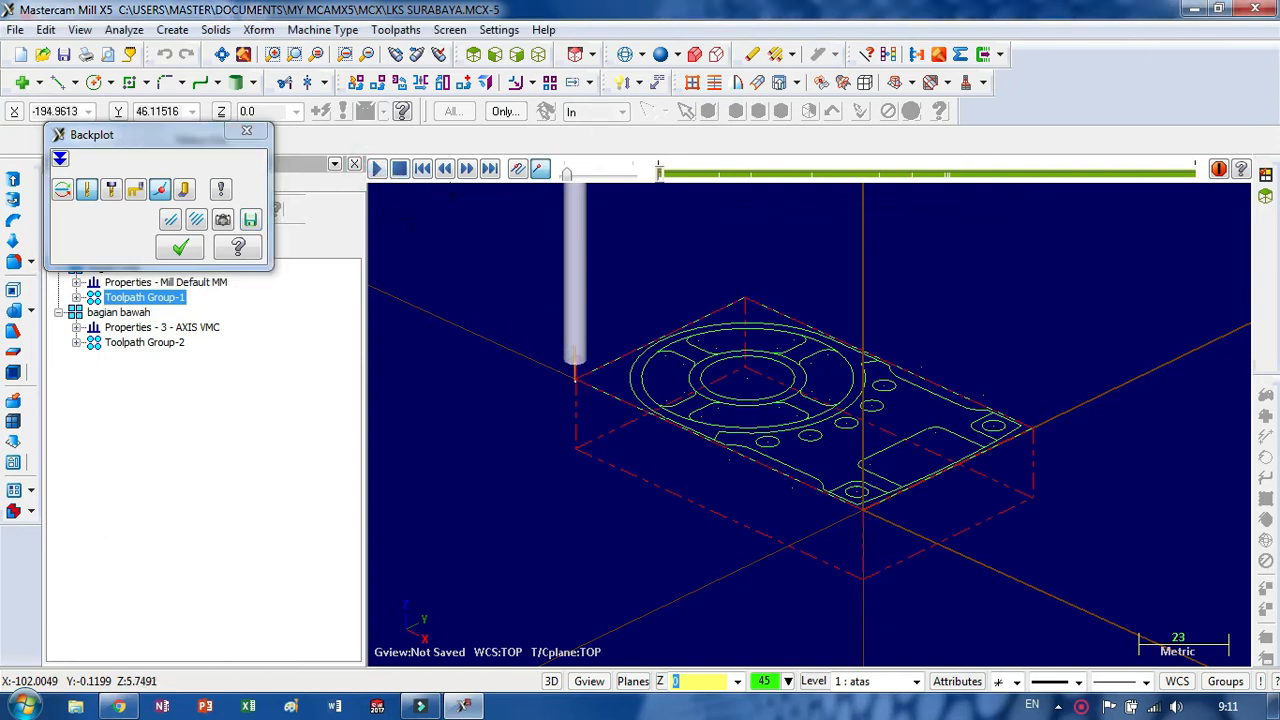
pyautogui.scroll(3, 594, 406)
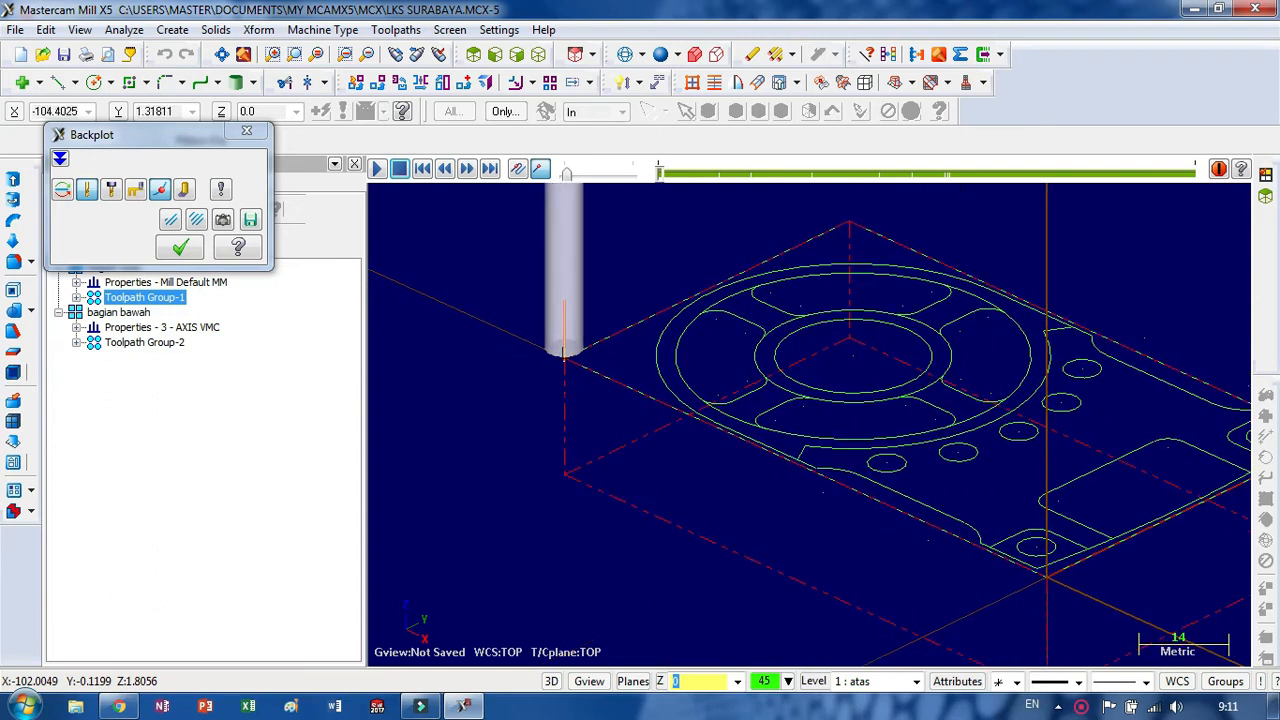
# - Examine the tool's starting position at the stock corner in Top and Isometric views, and close the backplot
pyautogui.rightClick(537, 416)
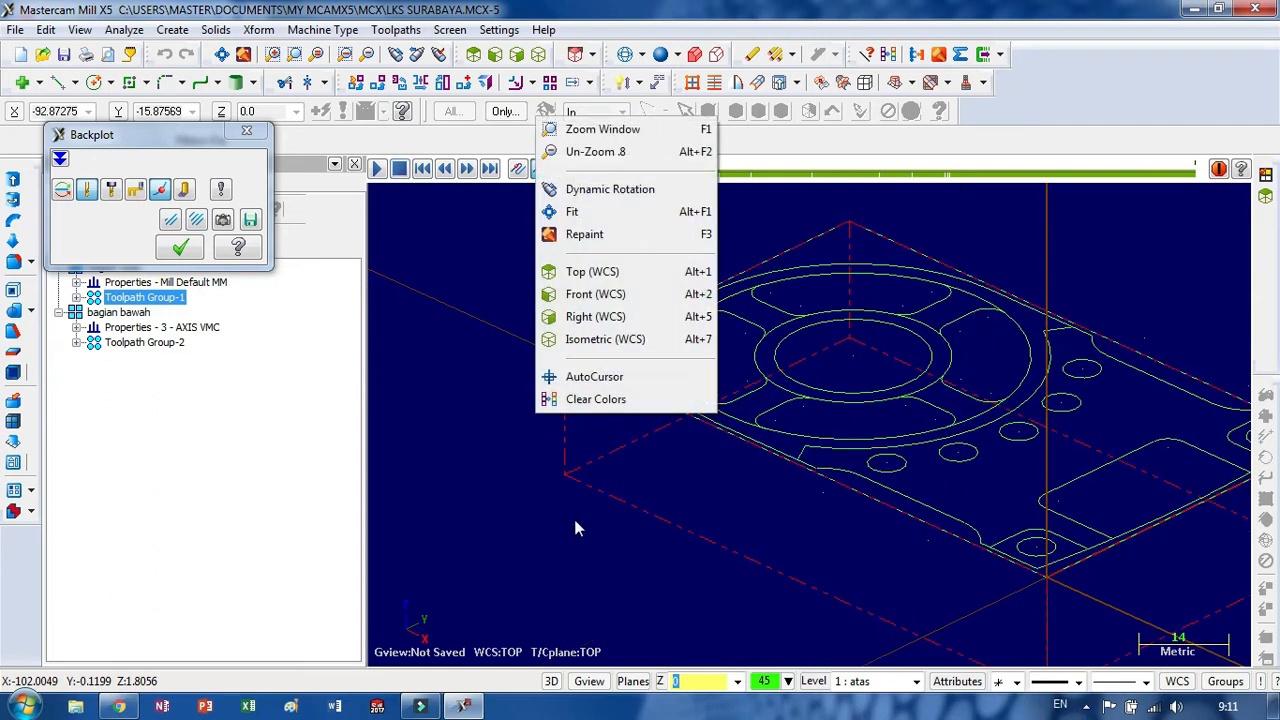
pyautogui.click(590, 272)
pyautogui.scroll(-2, 503, 517)
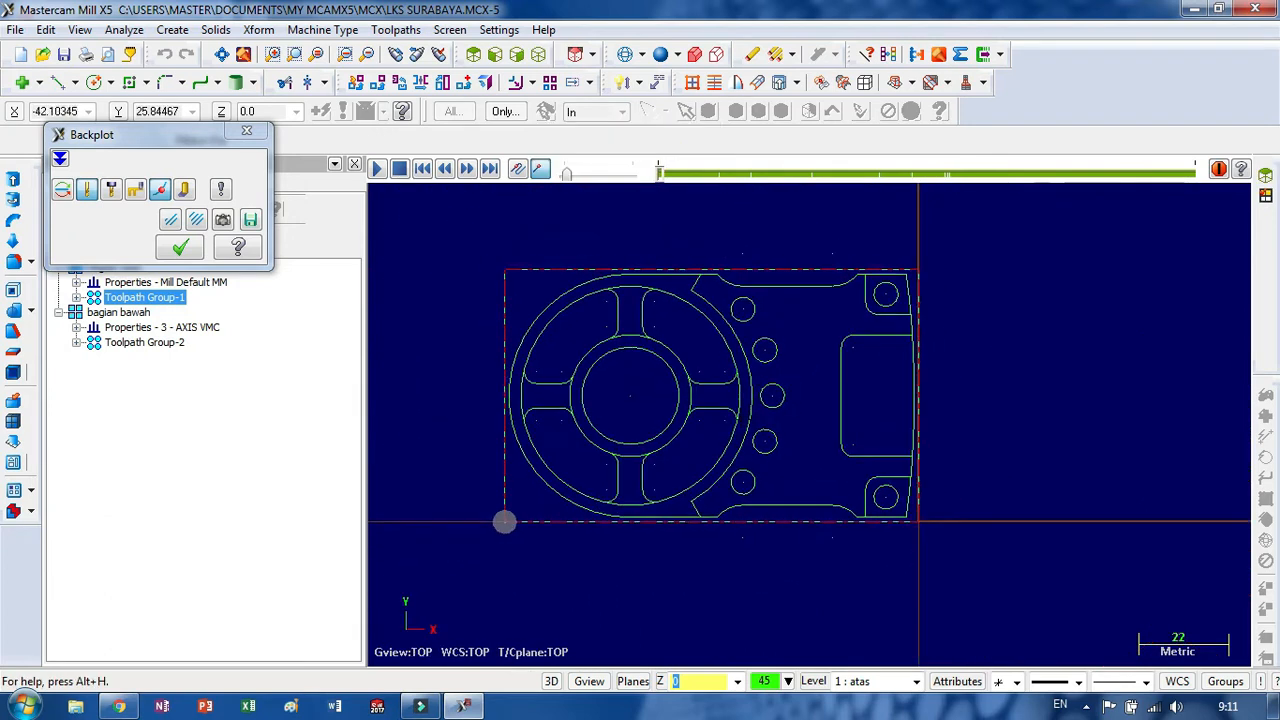
pyautogui.scroll(1, 513, 509)
pyautogui.scroll(1, 510, 504)
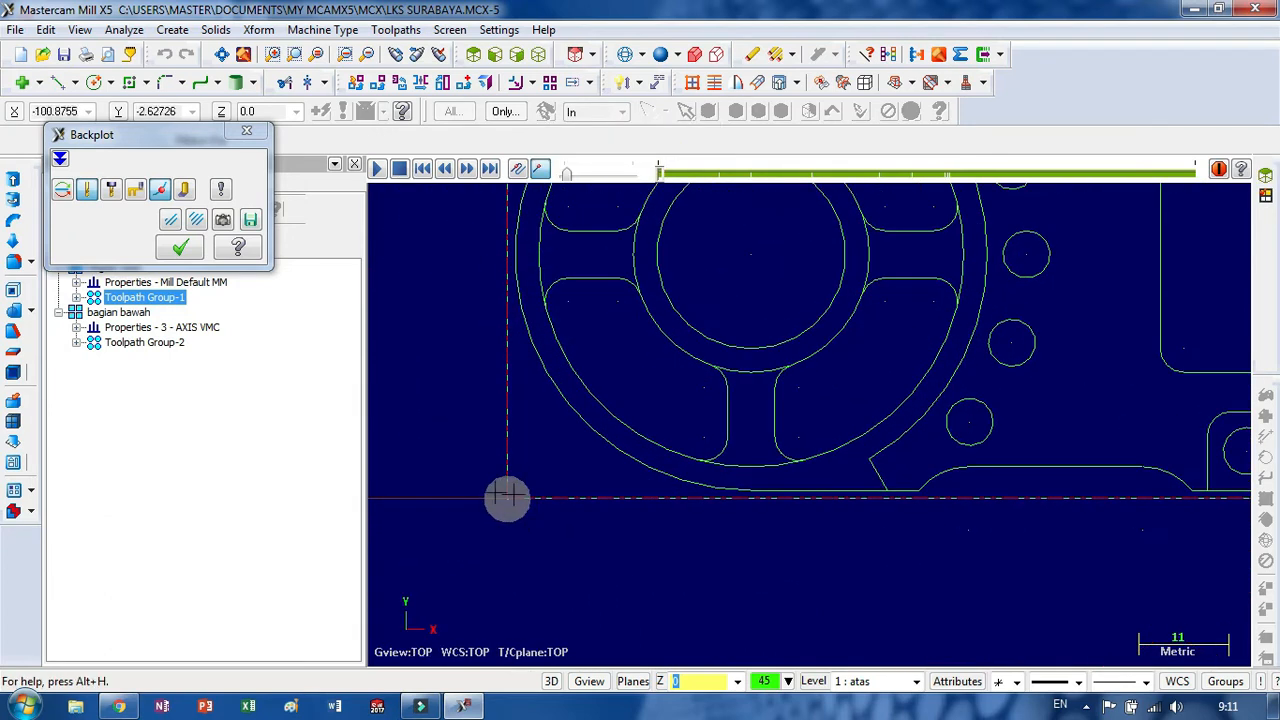
pyautogui.rightClick(443, 432)
pyautogui.click(505, 351)
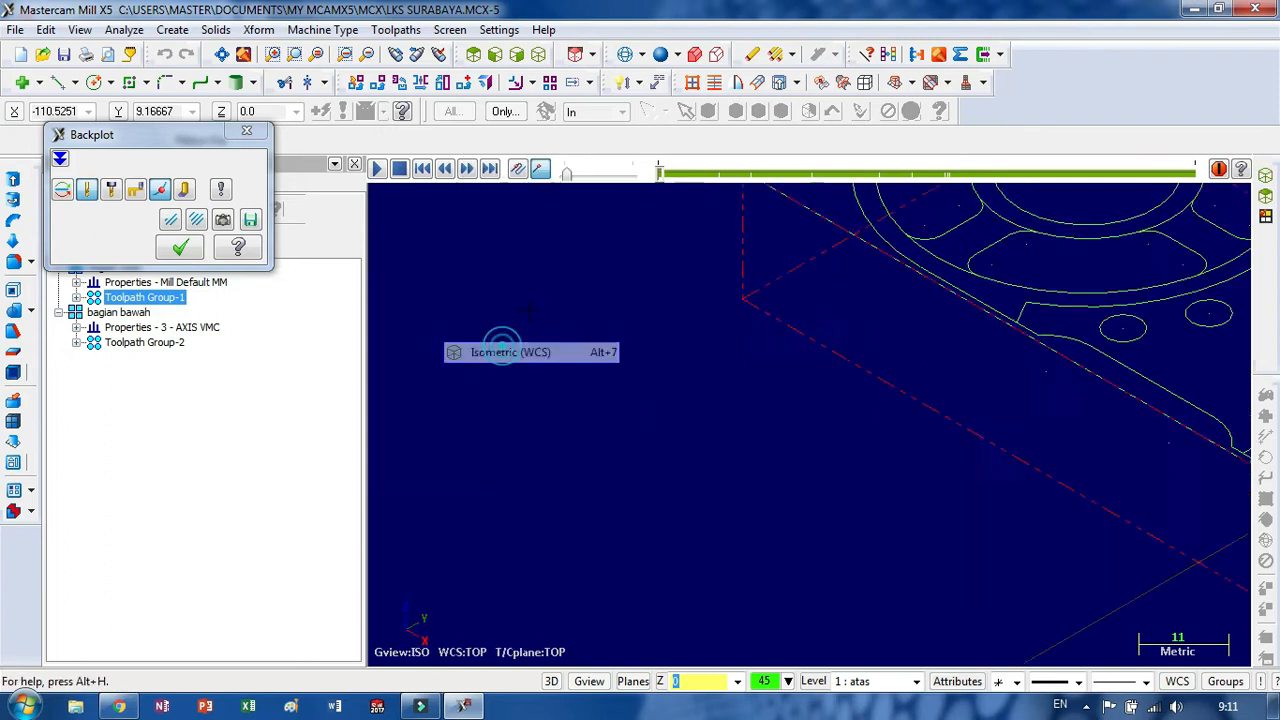
pyautogui.scroll(-2, 580, 306)
pyautogui.scroll(-4, 533, 457)
pyautogui.scroll(2, 676, 322)
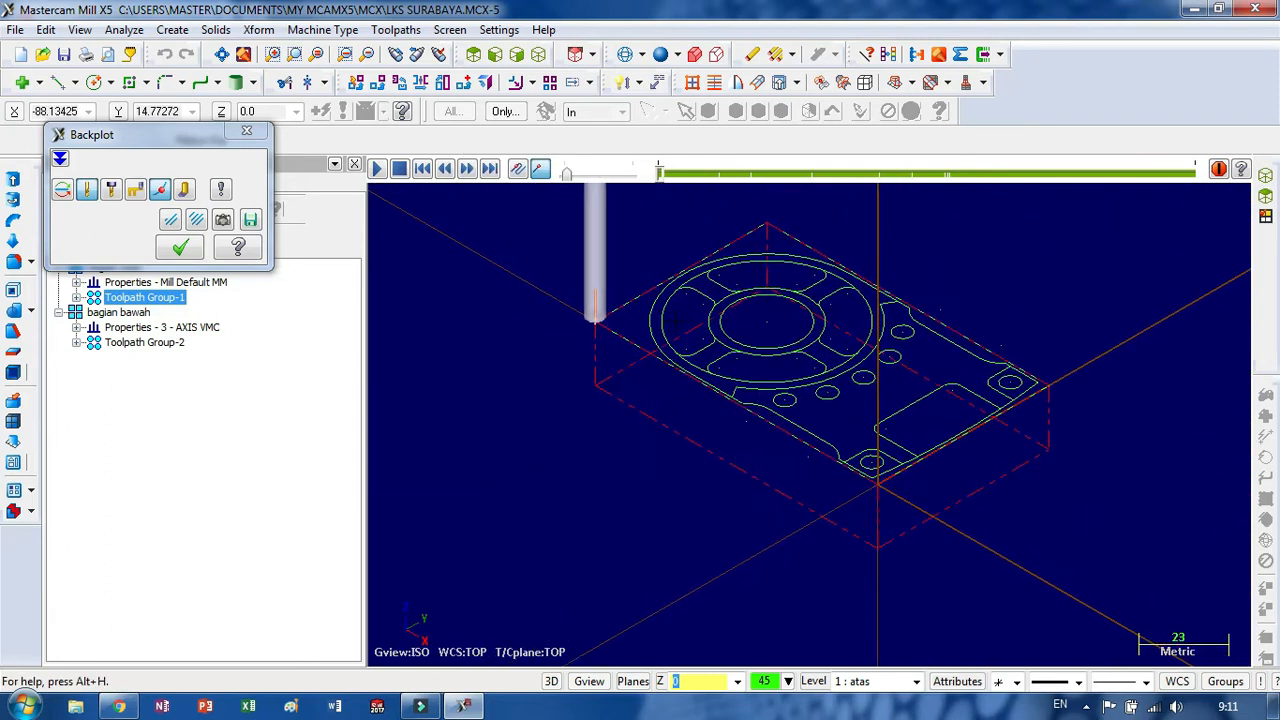
pyautogui.click(246, 131)
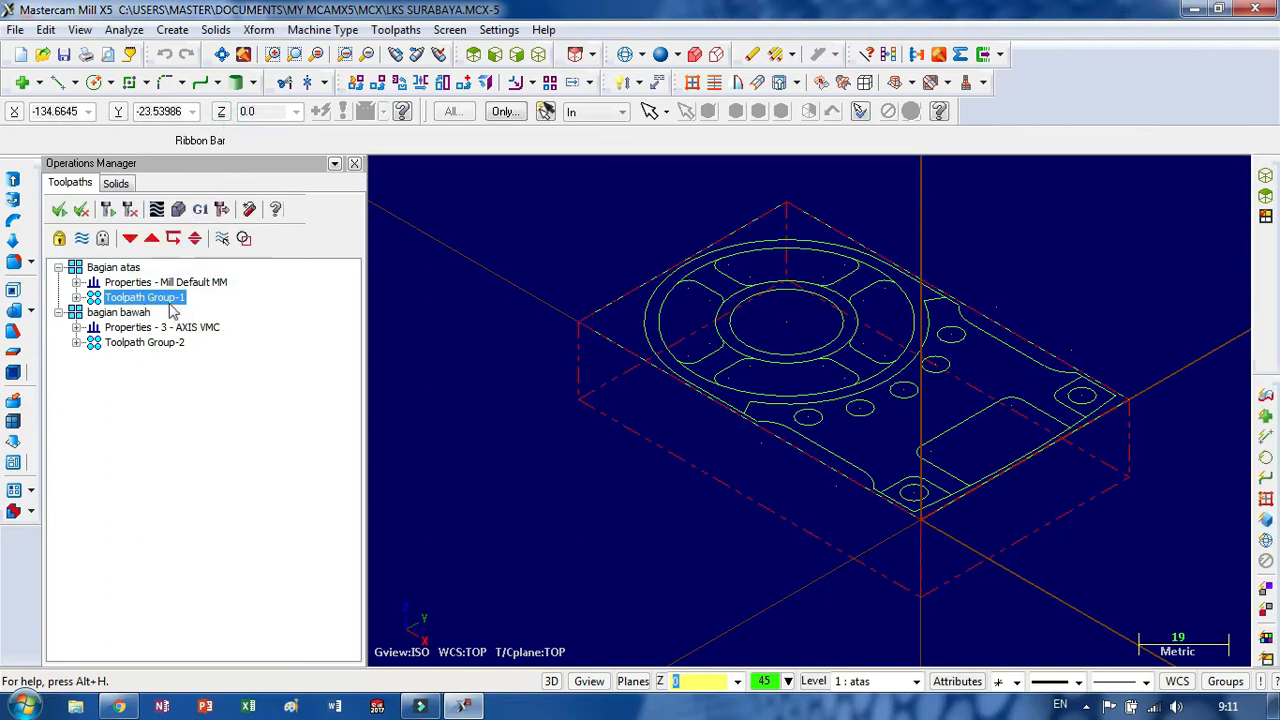
# - Post-process the Toolpath Group-1 operations to an NC file named LKS SURABAYA ATAS
pyautogui.click(228, 214)
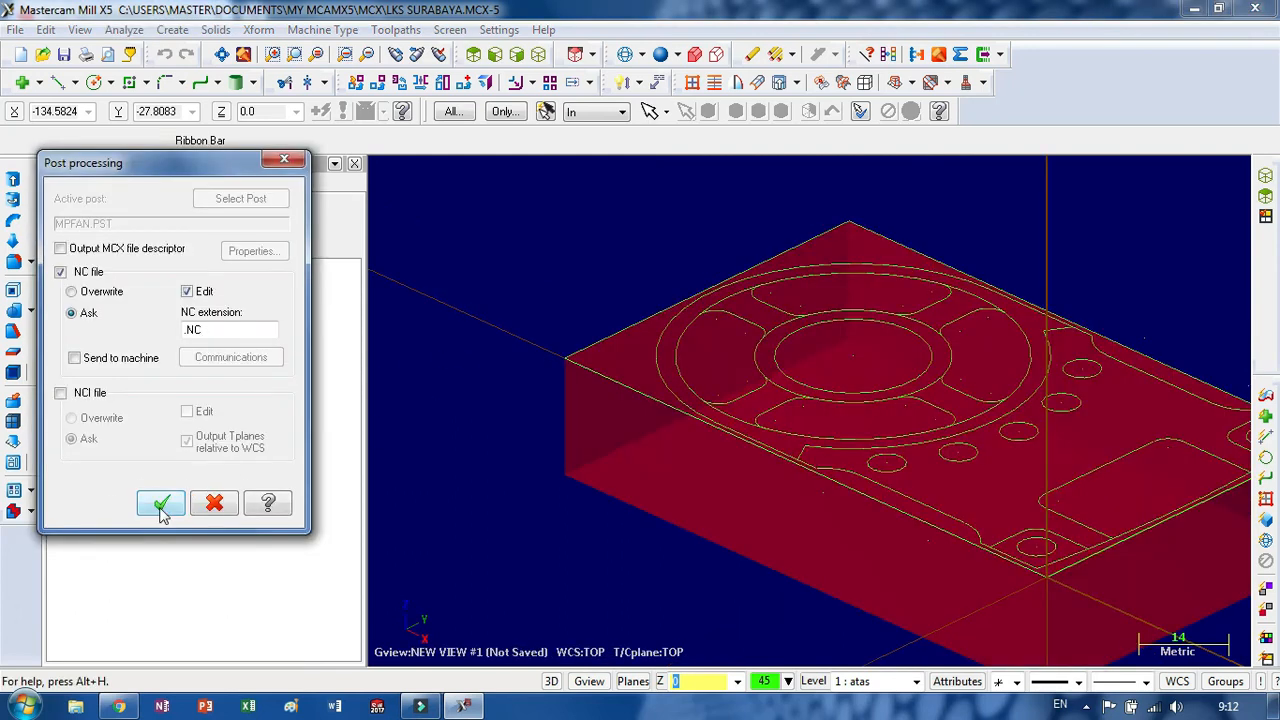
pyautogui.click(162, 505)
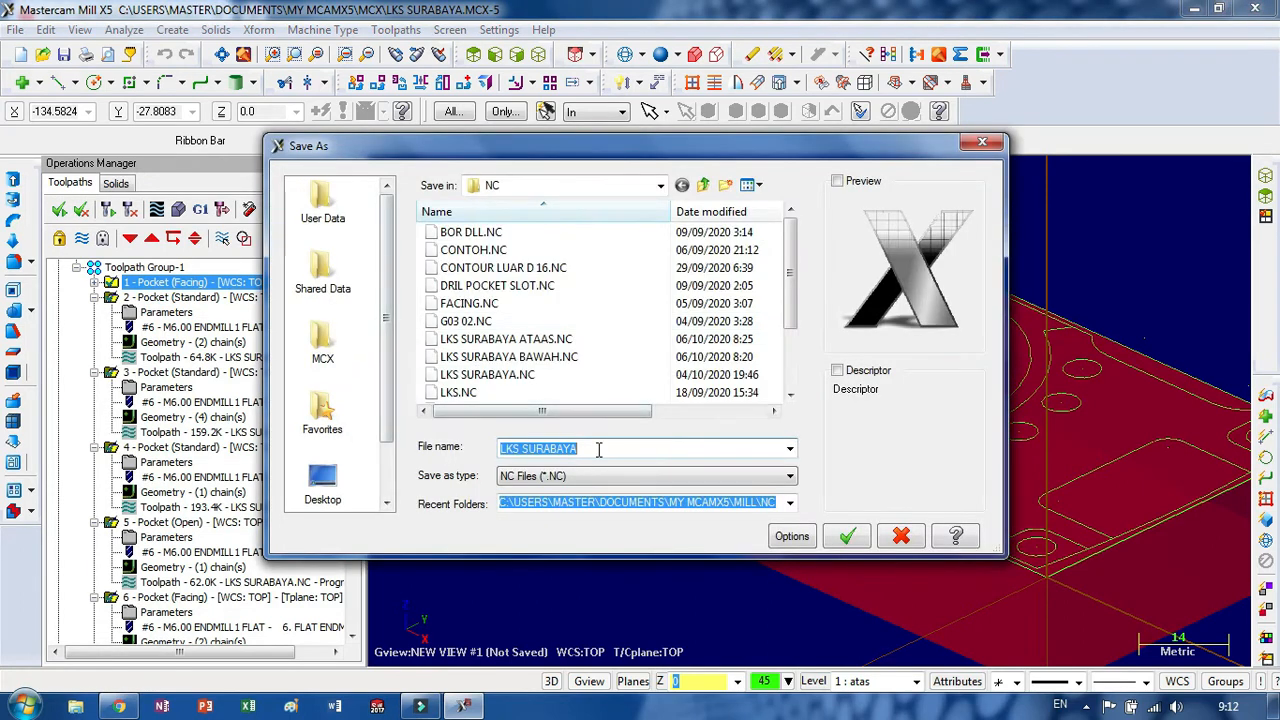
pyautogui.click(602, 449)
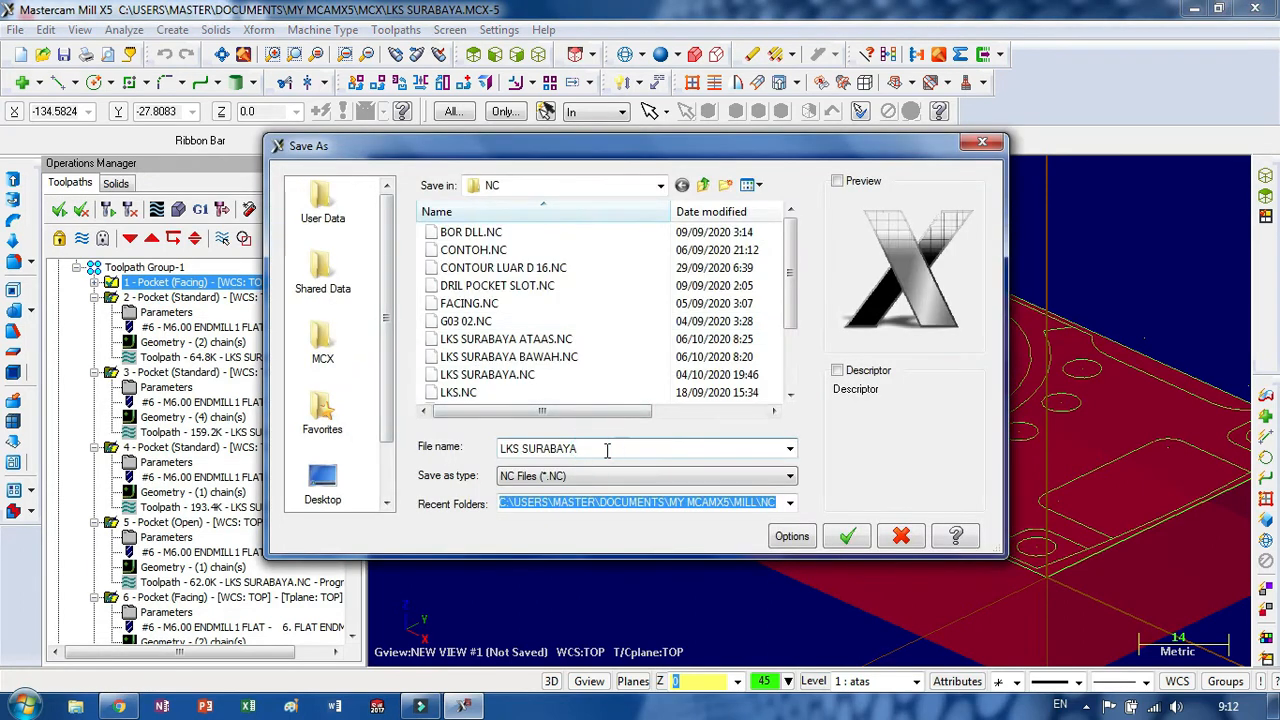
pyautogui.write('ATAS')
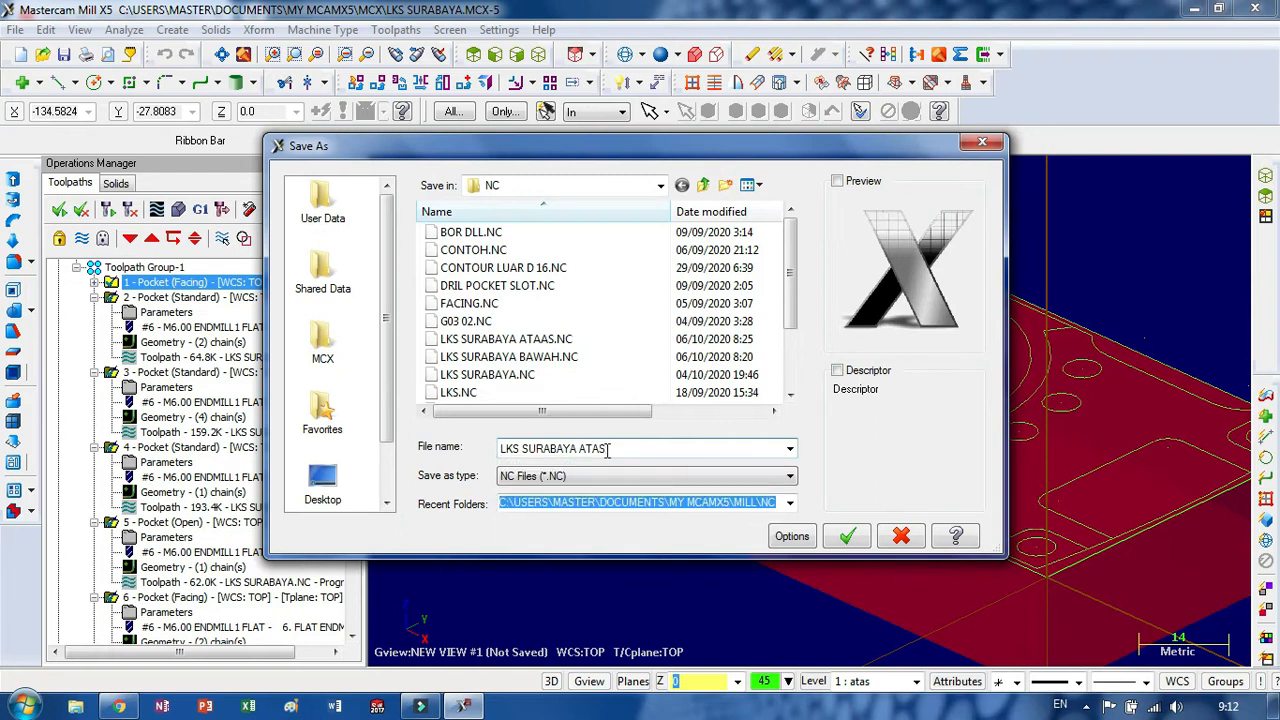
pyautogui.click(847, 536)
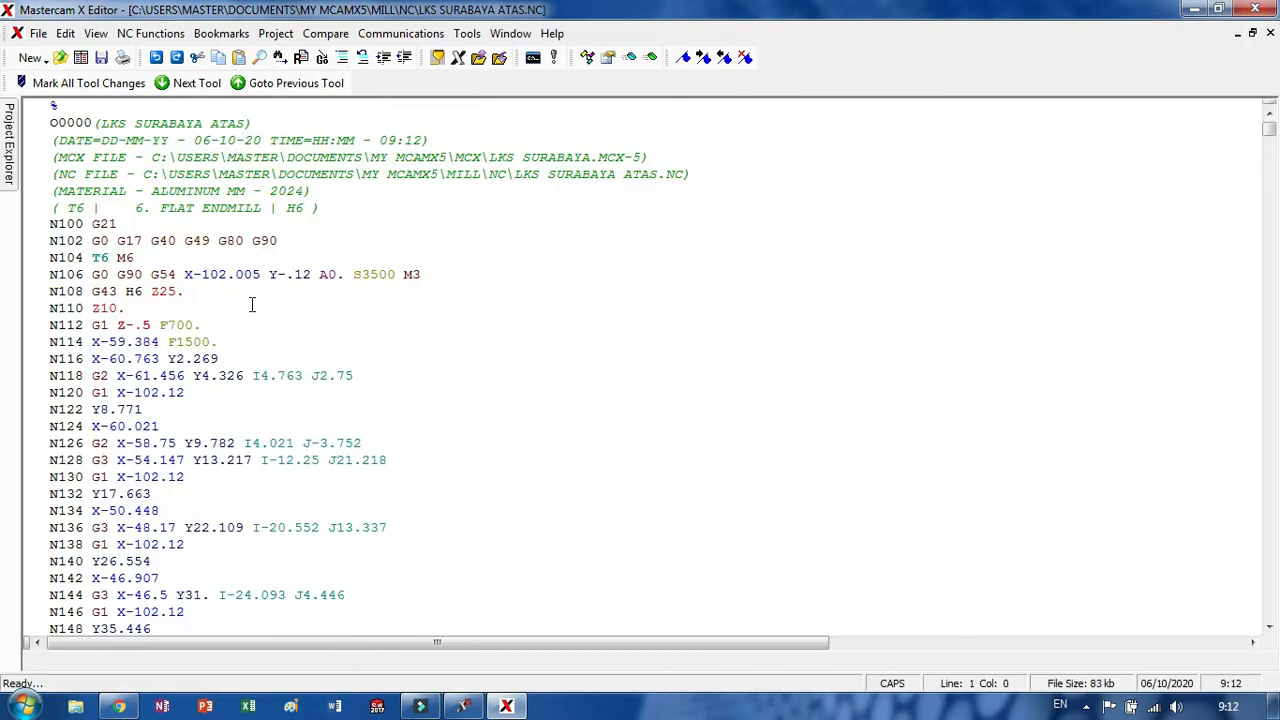
# - Change the tool-change code M6 on line N104 to M00
pyautogui.click(118, 257)
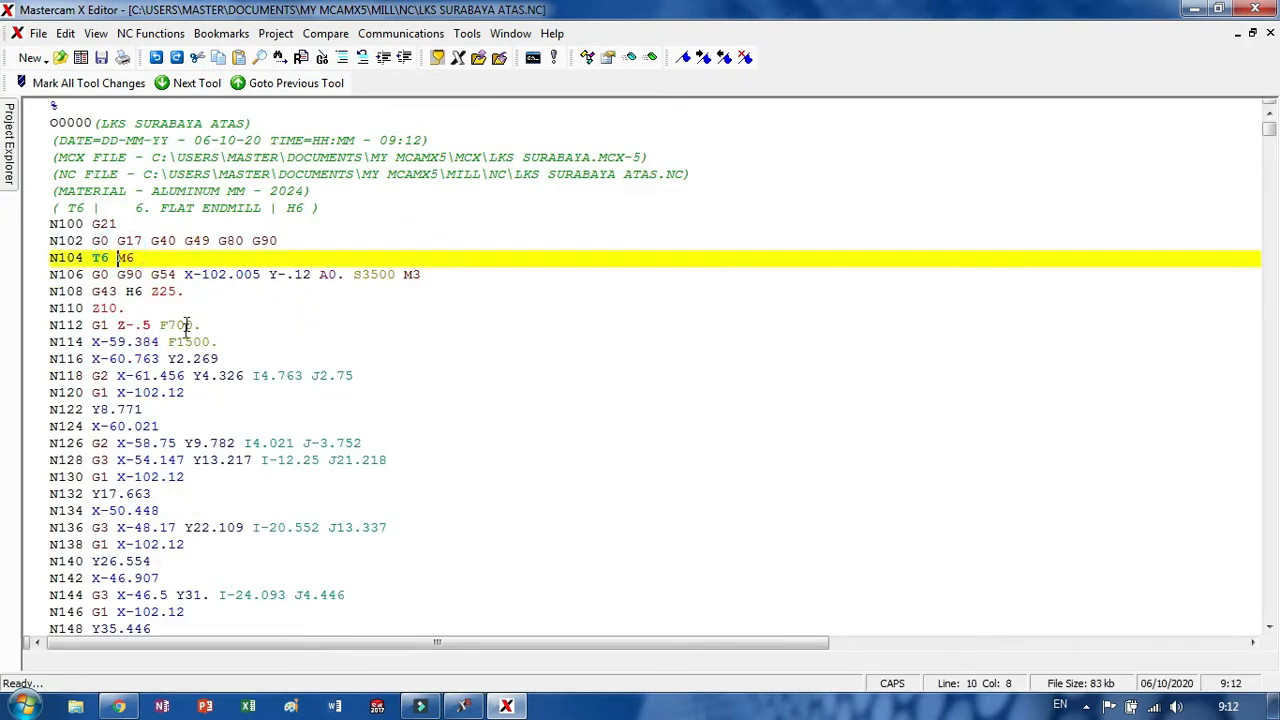
pyautogui.scroll(-1, 185, 325)
pyautogui.scroll(1, 186, 320)
pyautogui.click(141, 258)
pyautogui.click(127, 259)
pyautogui.moveTo(134, 258); pyautogui.dragTo(125, 258)
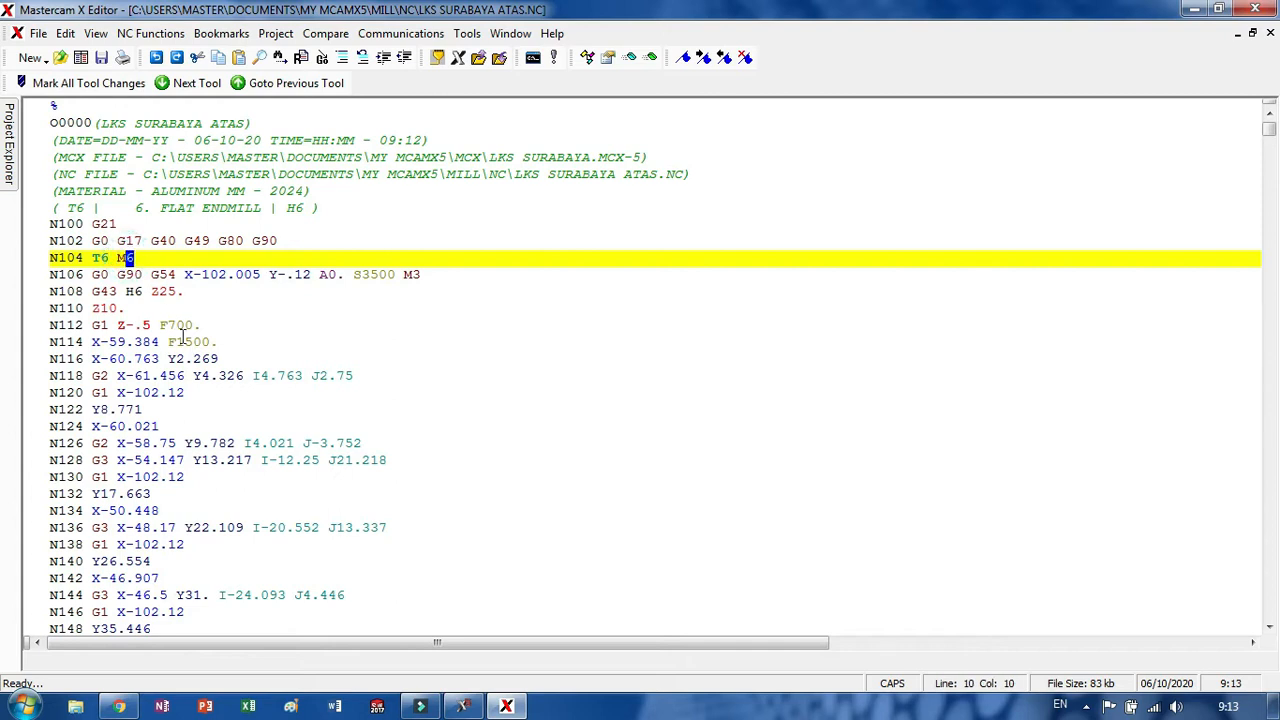
pyautogui.write('00')
# - Search down the rest of the NC program for further M6 codes, and close the search
pyautogui.hotkey('ctrl', 'f')
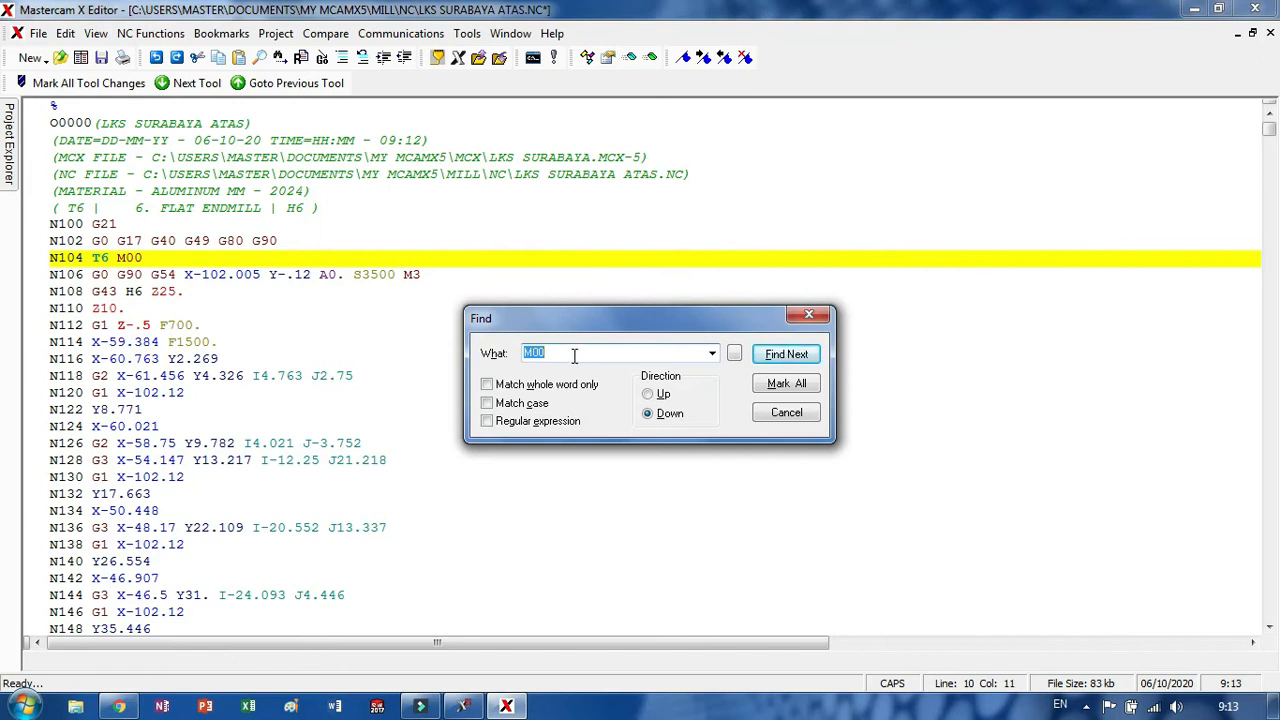
pyautogui.write('M6')
pyautogui.click(786, 355)
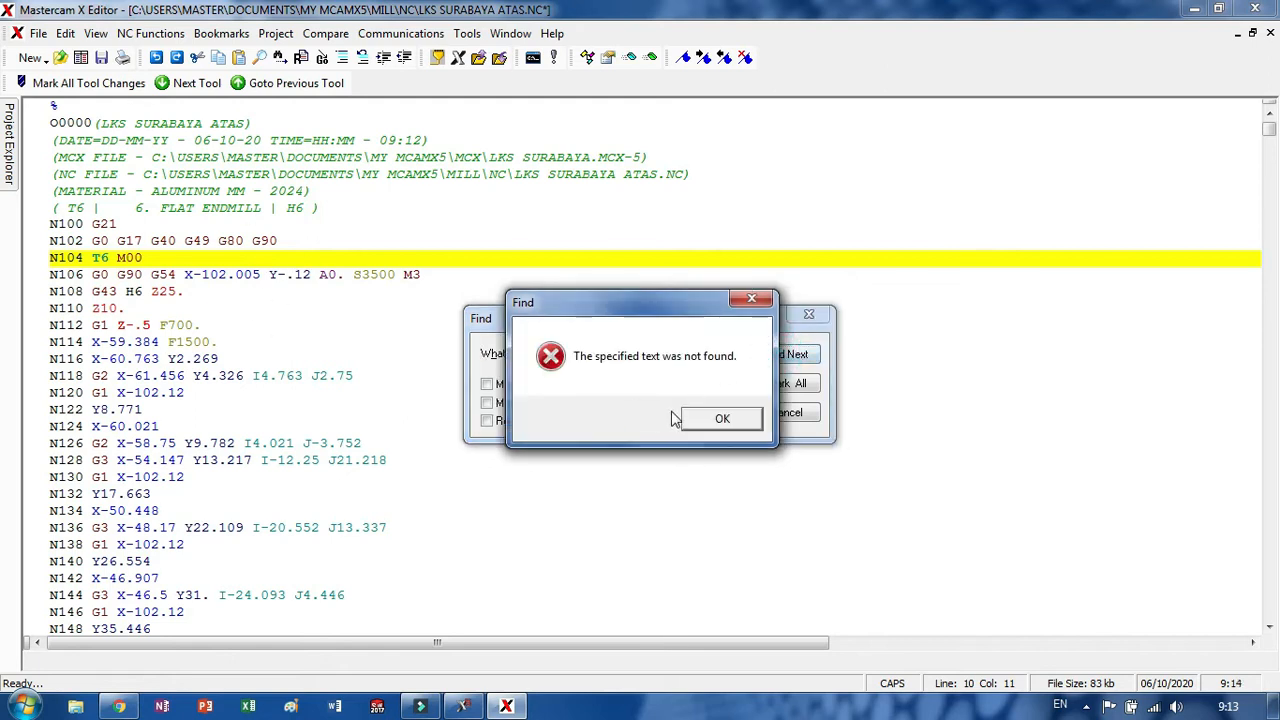
pyautogui.click(716, 420)
pyautogui.click(786, 414)
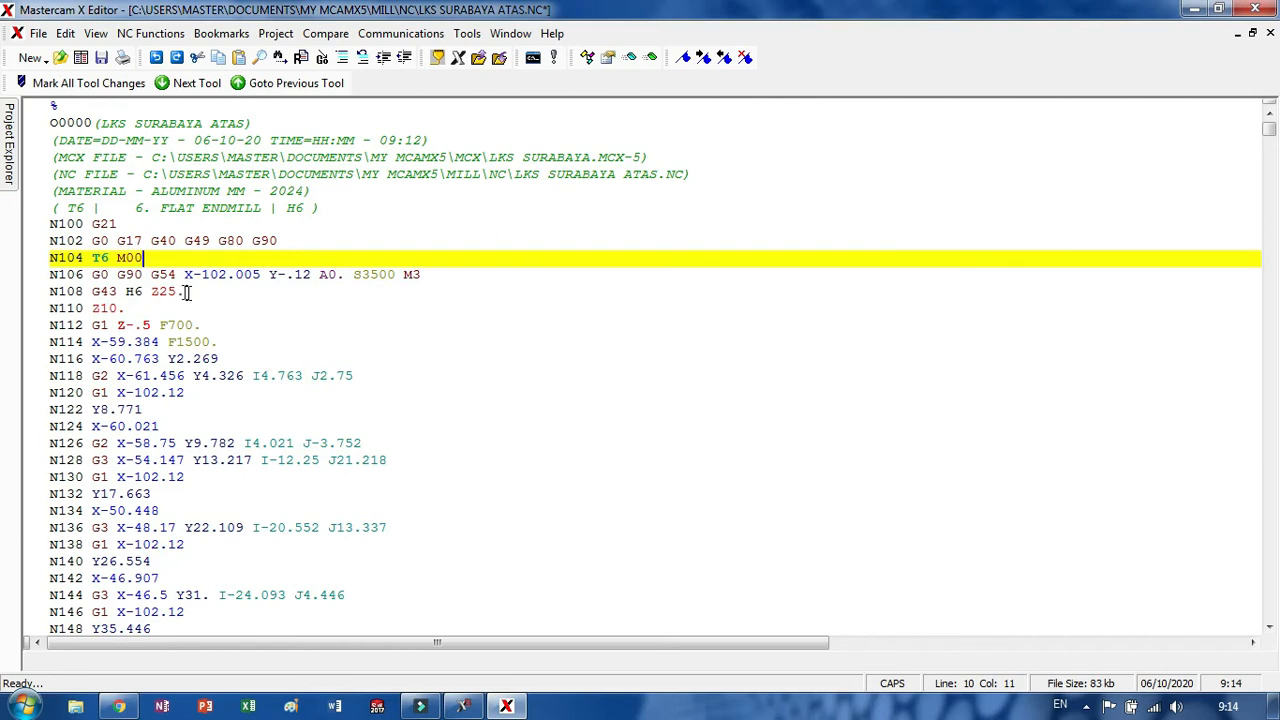
# - Highlight G54 on line N106, review the WCS whiteboard video in Chrome, and return to the NC editor
pyautogui.doubleClick(161, 276)
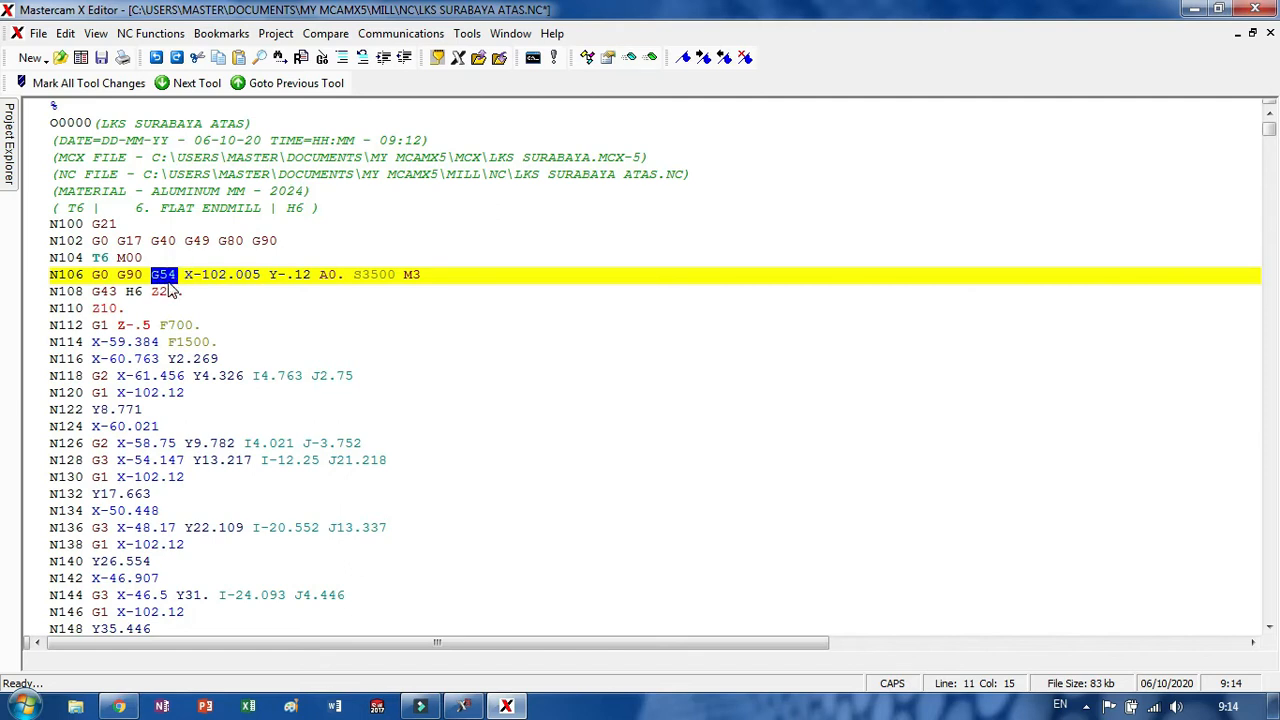
pyautogui.click(119, 706)
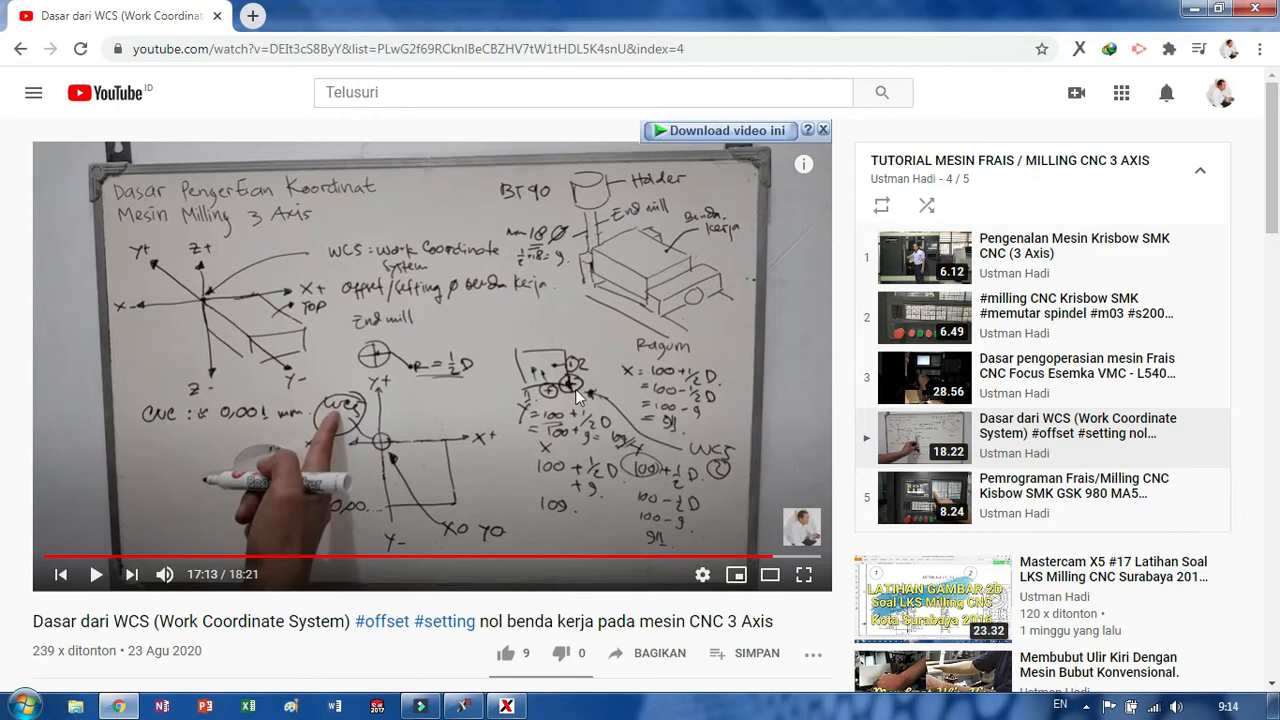
pyautogui.click(506, 706)
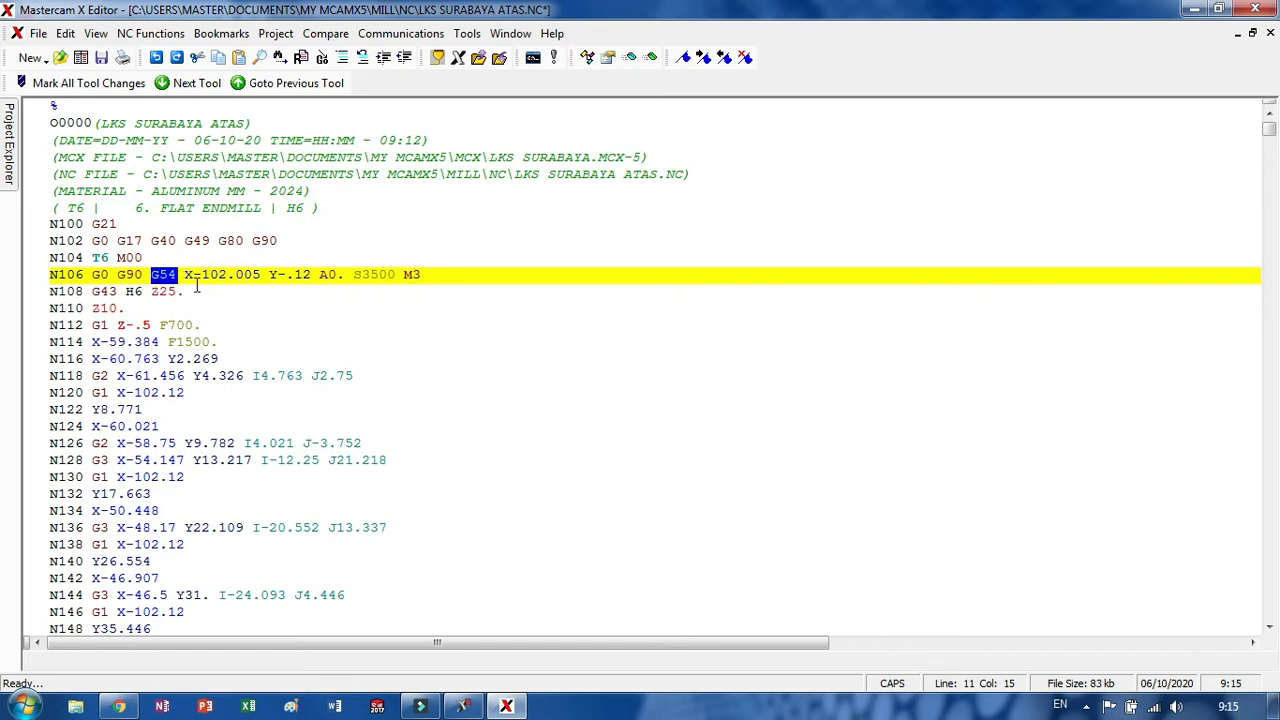
# - Switch to Mastercam, examine the part's origin corner, and compare it with the WCS whiteboard video in Chrome before returning
pyautogui.click(463, 706)
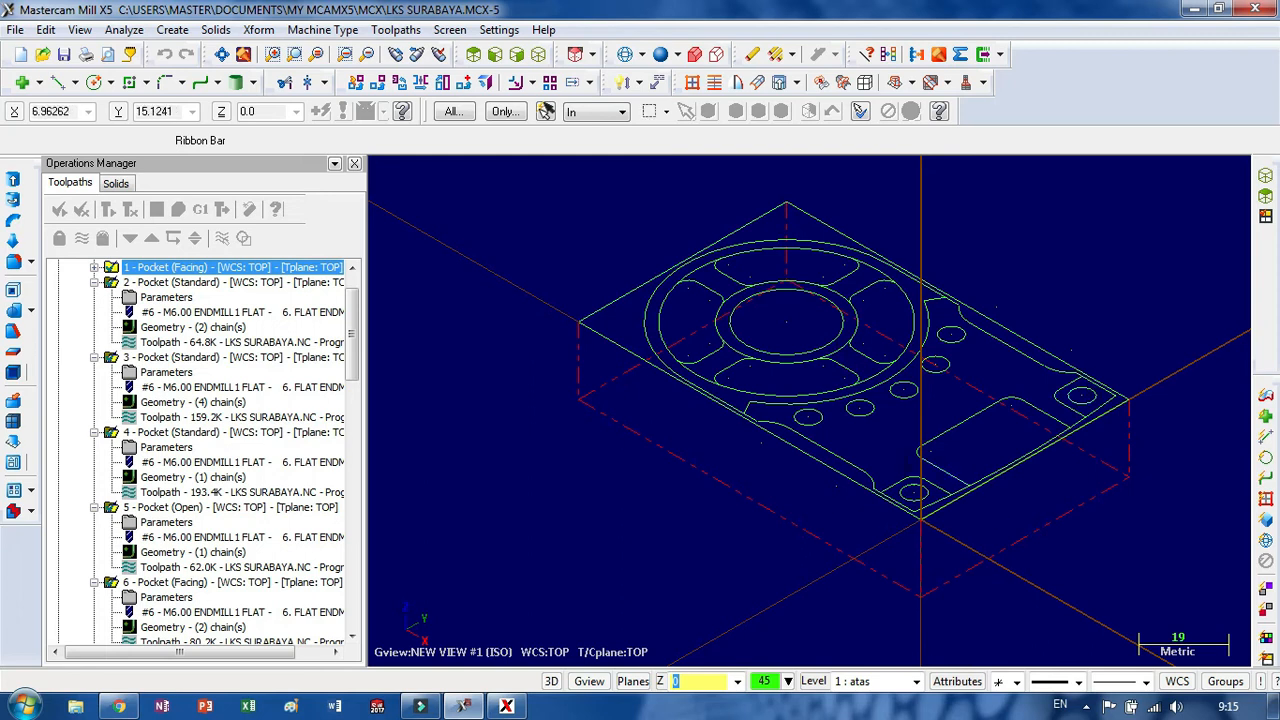
pyautogui.scroll(3, 900, 480)
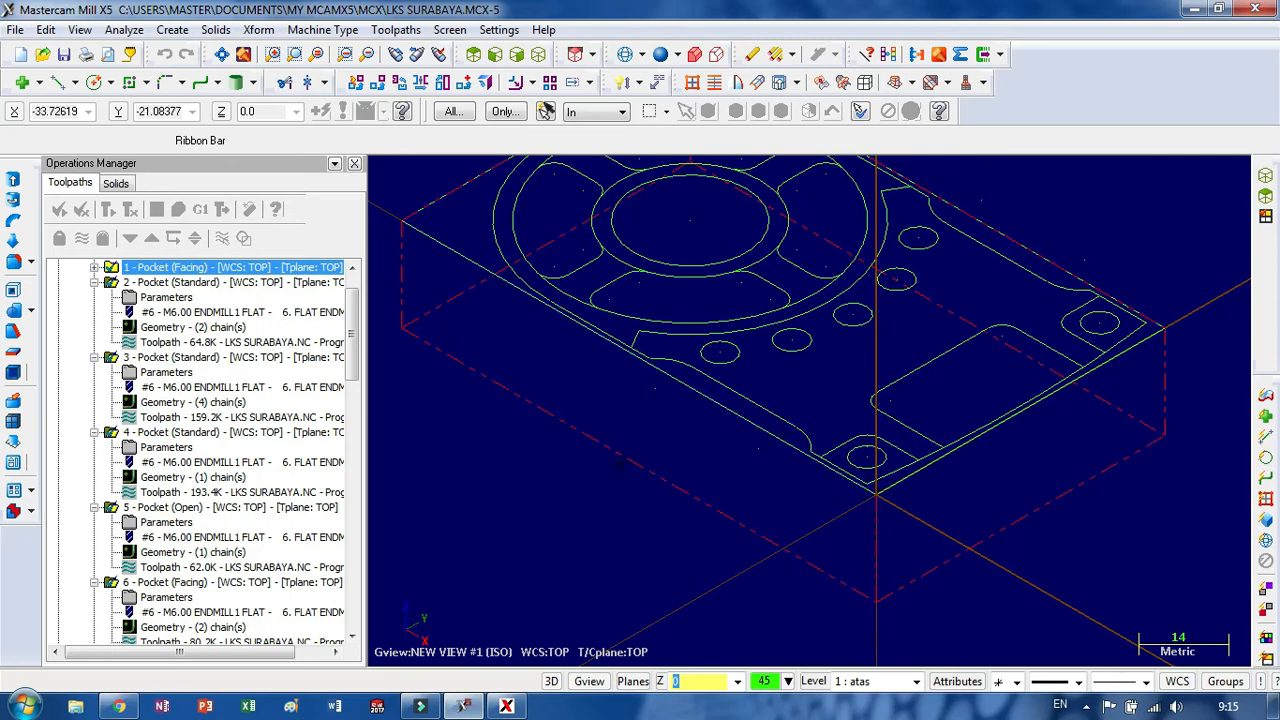
pyautogui.moveTo(640, 463); pyautogui.dragTo(750, 445, button='middle')
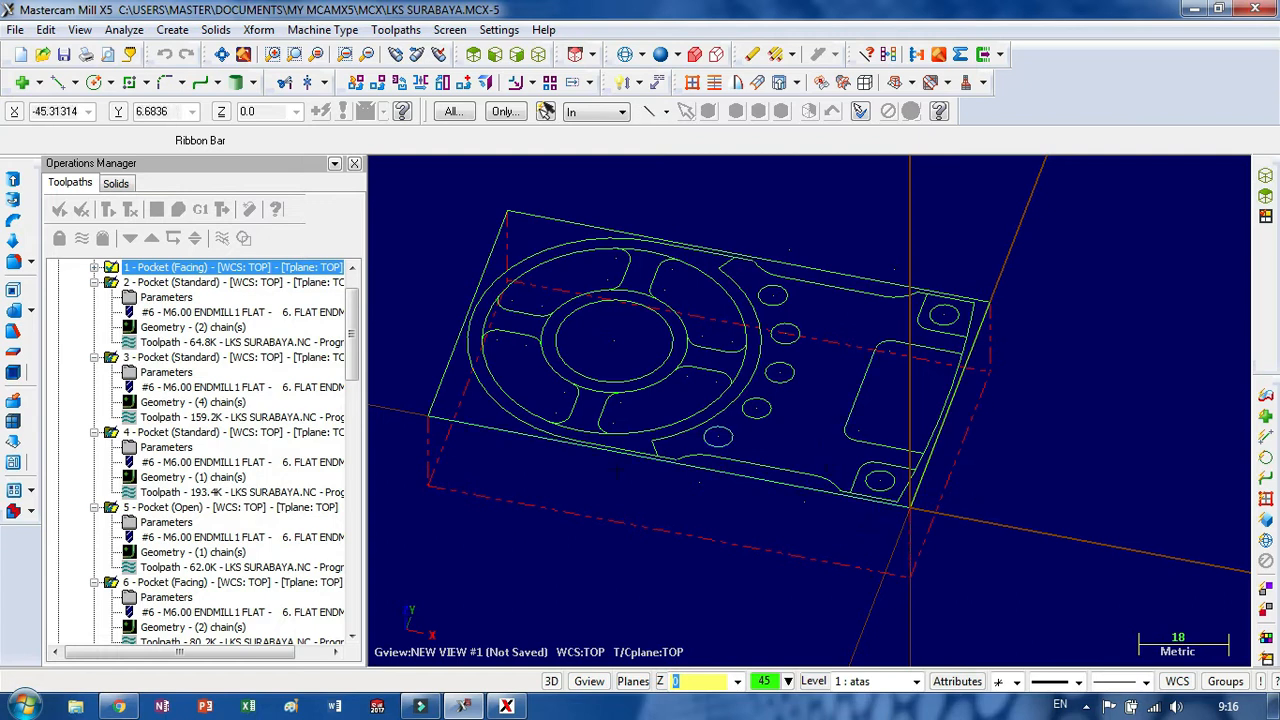
pyautogui.click(138, 704)
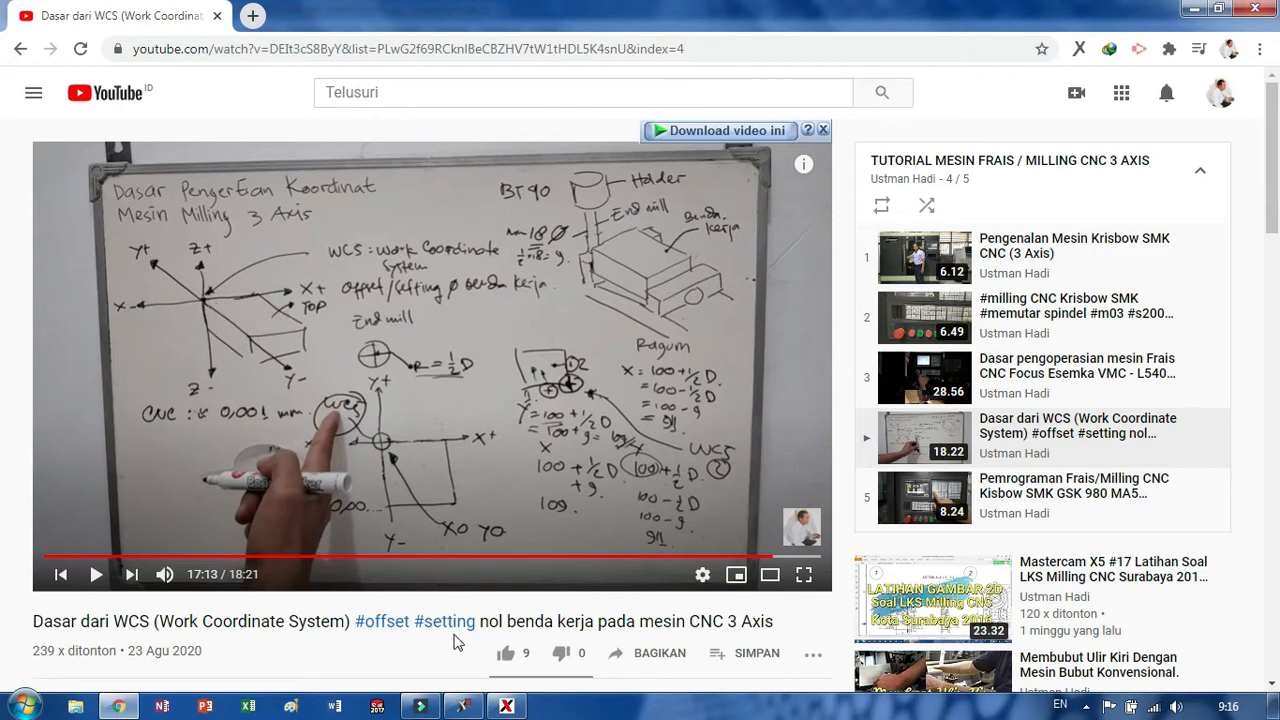
pyautogui.click(463, 706)
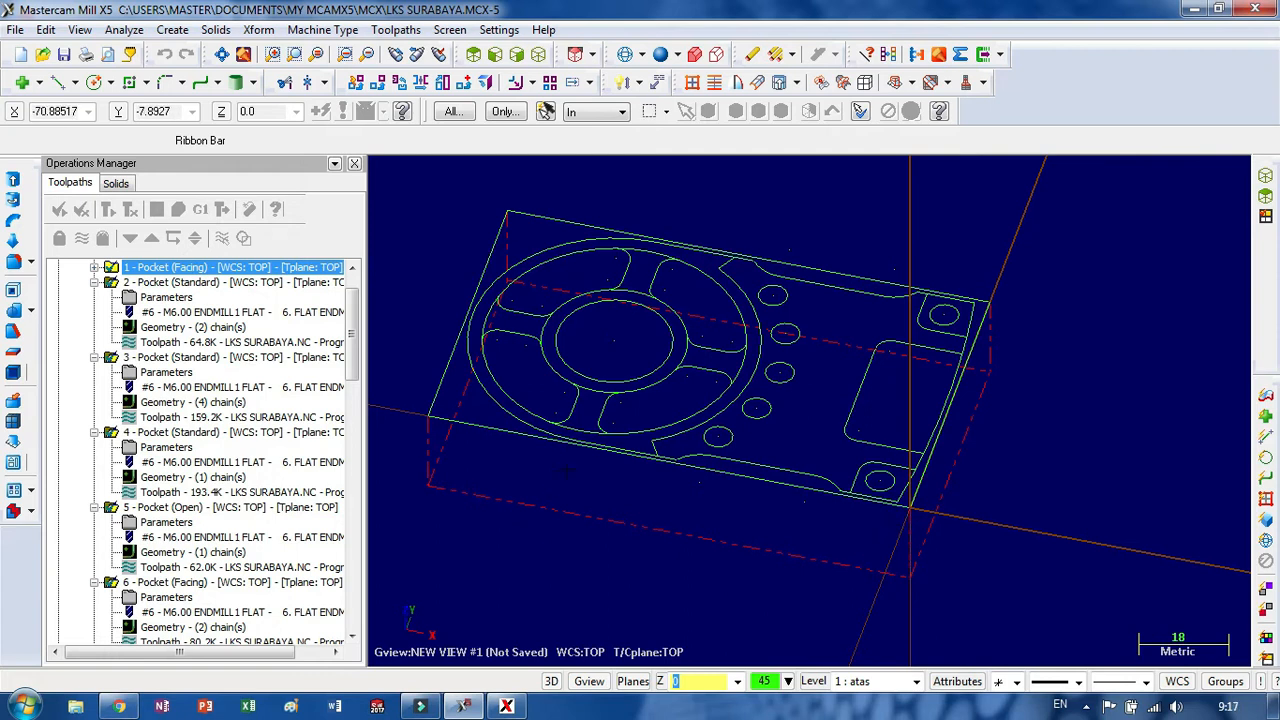
# - Switch to the NC editor and highlight the start coordinates X-102.005 Y-.12 on line N106
pyautogui.click(508, 708)
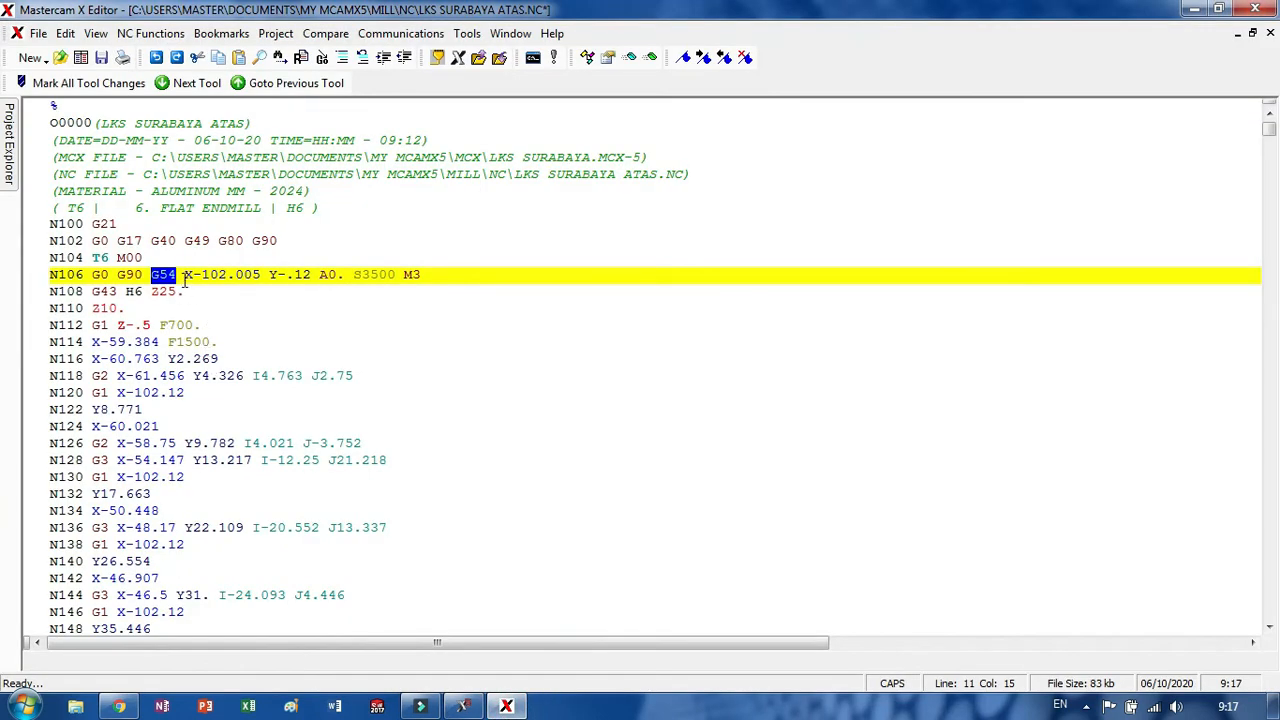
pyautogui.click(184, 276)
pyautogui.moveTo(168, 274); pyautogui.dragTo(177, 274)
pyautogui.click(189, 274)
pyautogui.moveTo(185, 275); pyautogui.dragTo(320, 280)
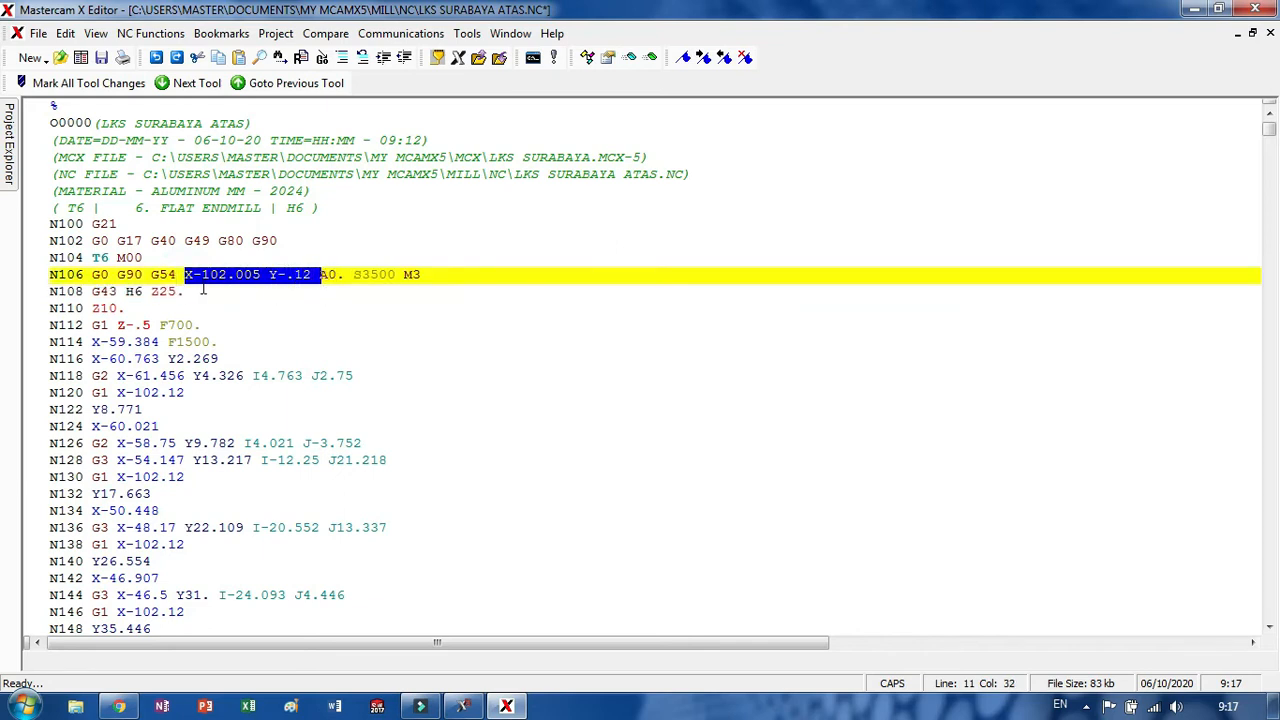
pyautogui.click(288, 278)
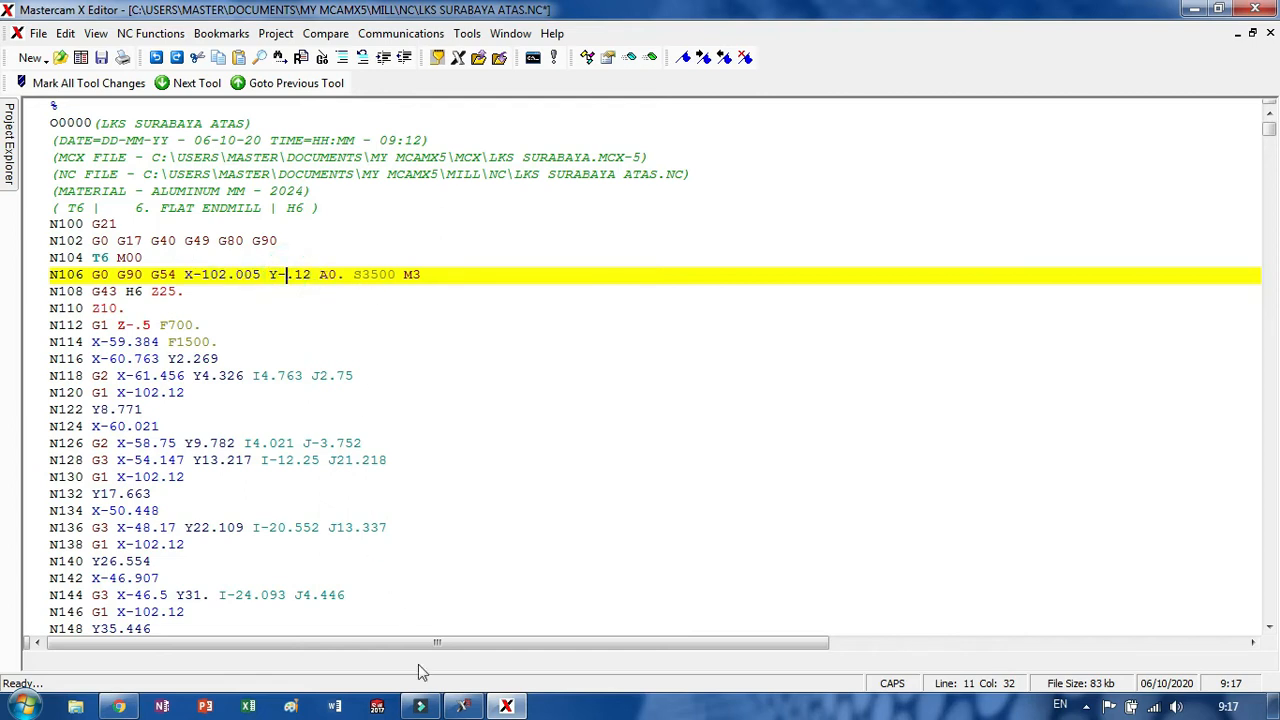
# - Switch to Mastercam and backplot operation 1, Pocket (Facing), until the tool plunges at the stock corner
pyautogui.click(463, 706)
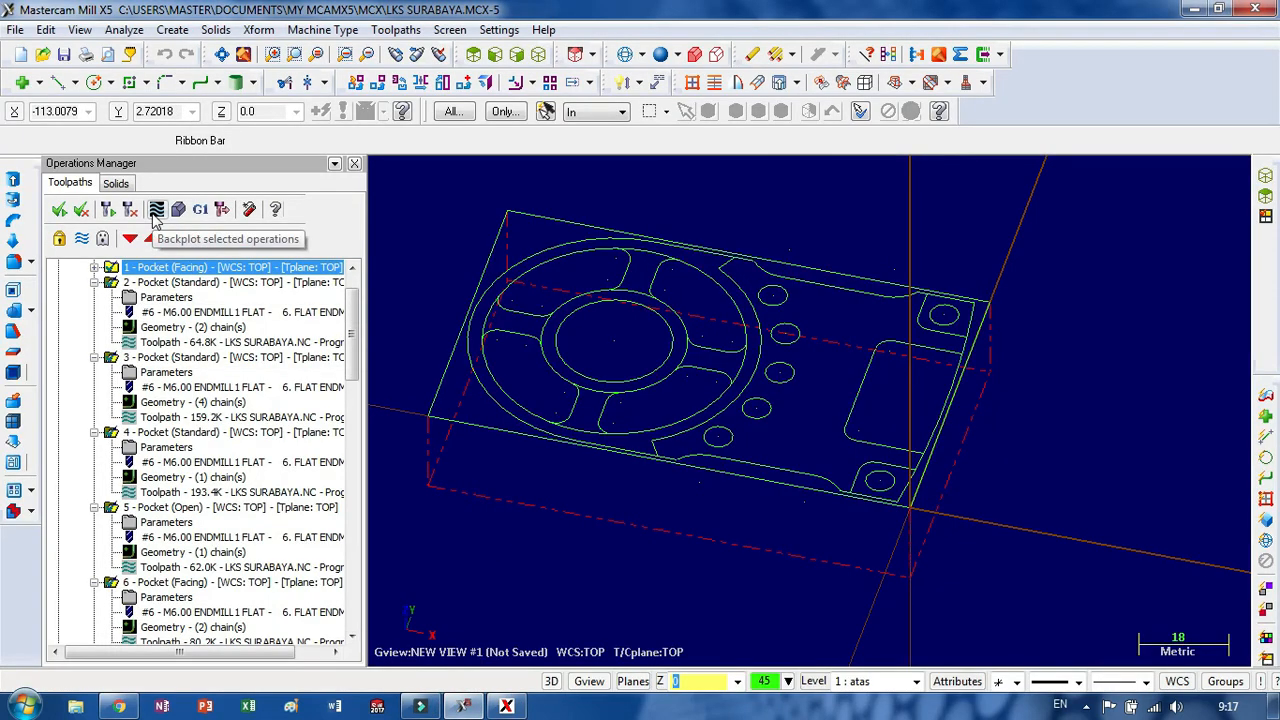
pyautogui.click(156, 210)
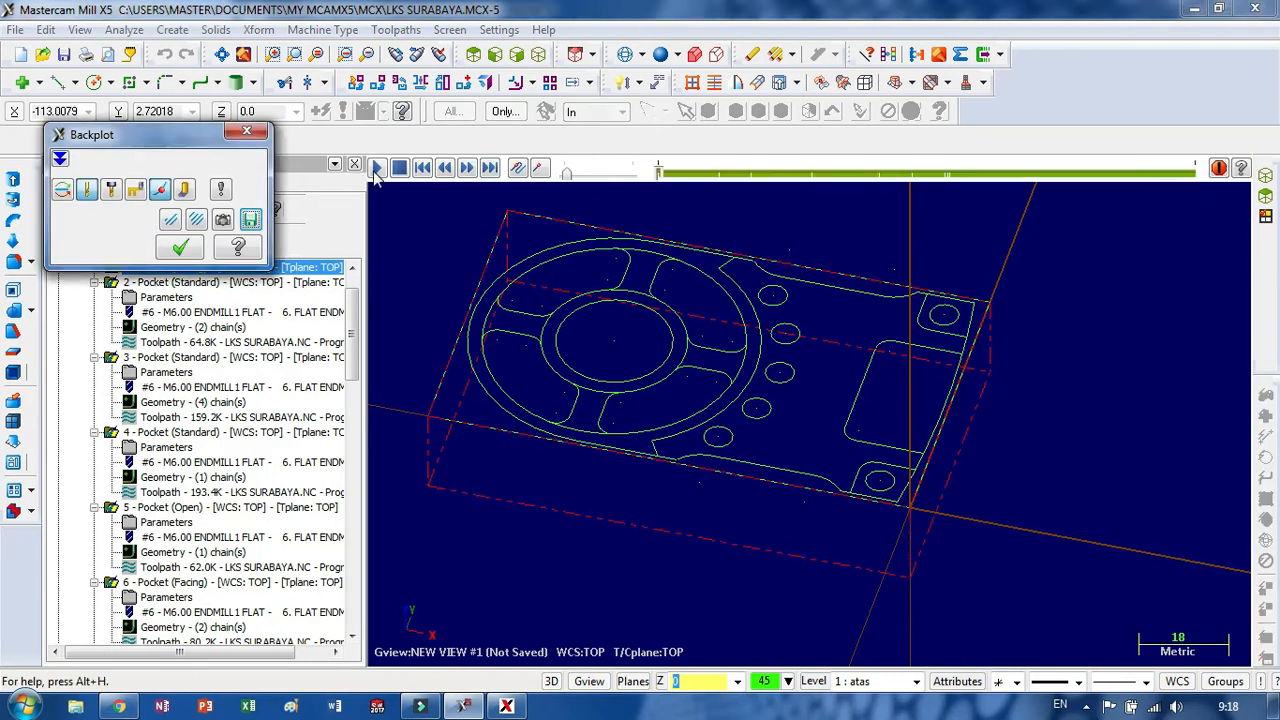
pyautogui.click(378, 169)
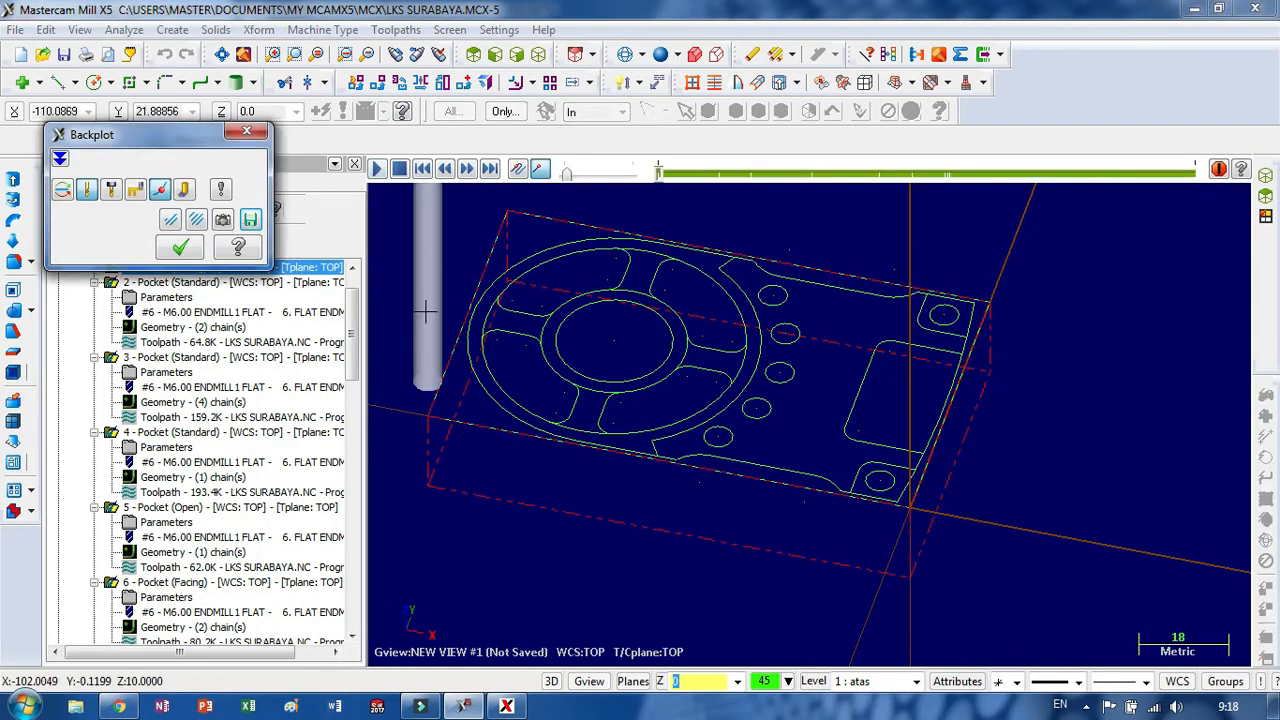
pyautogui.click(378, 169)
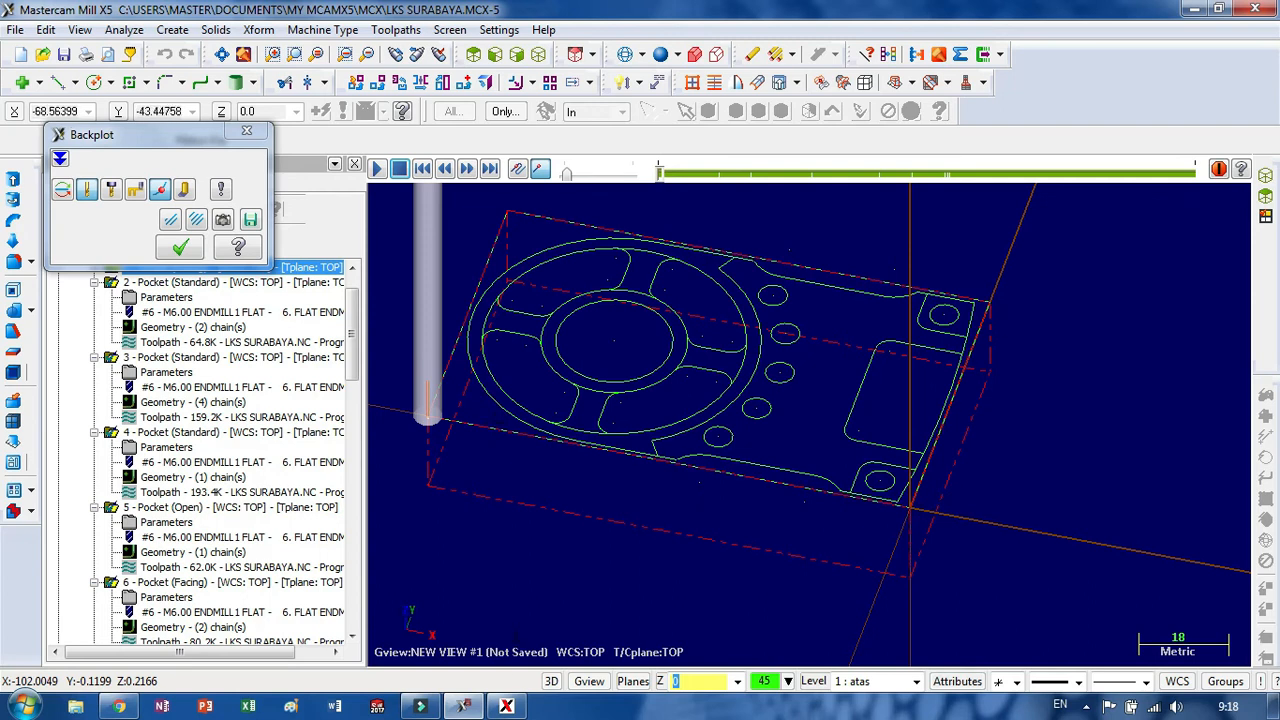
# - Recheck line N106 in the NC editor, and examine the tool's start position in the Mastercam backplot up close in the Top (WCS) view
pyautogui.click(510, 706)
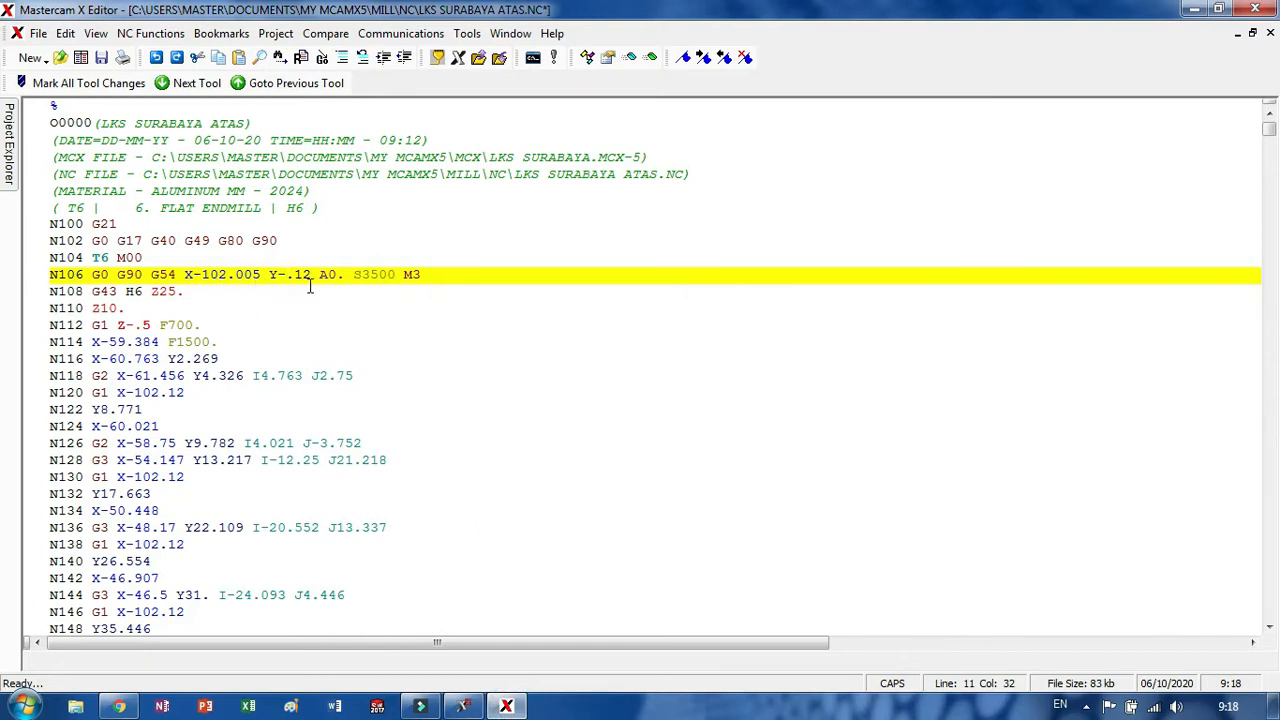
pyautogui.click(510, 706)
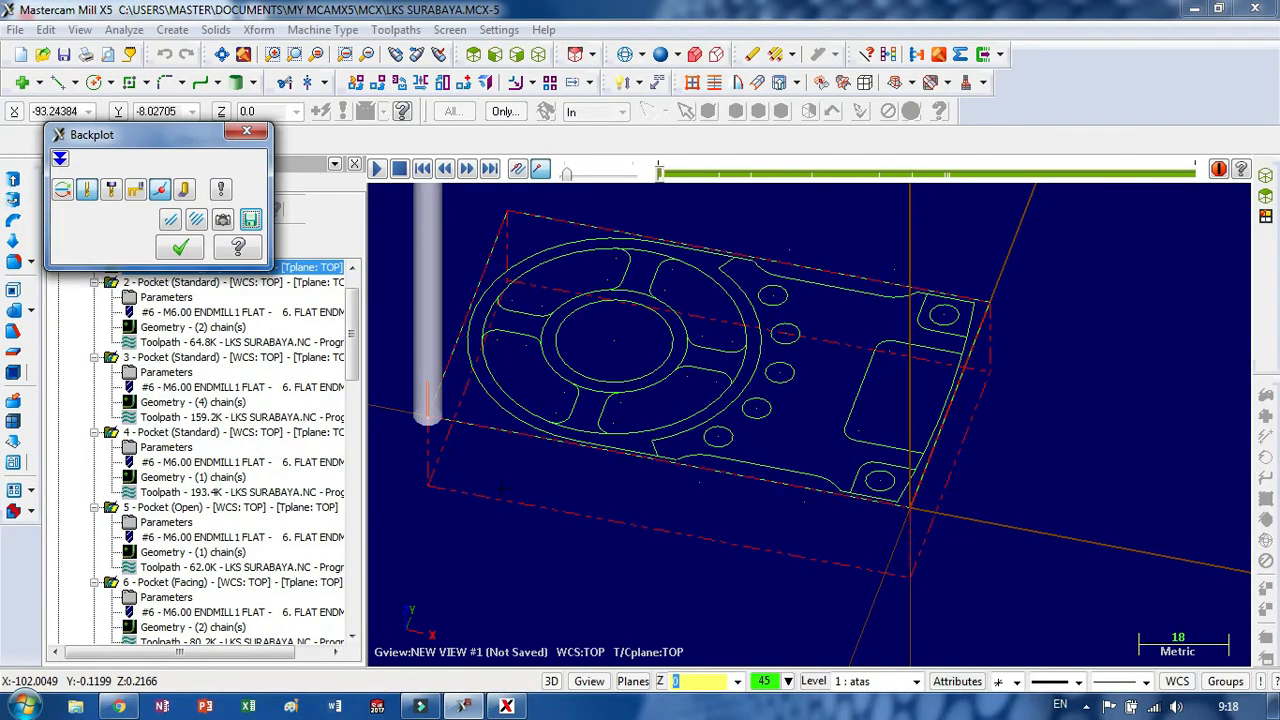
pyautogui.rightClick(505, 495)
pyautogui.click(549, 352)
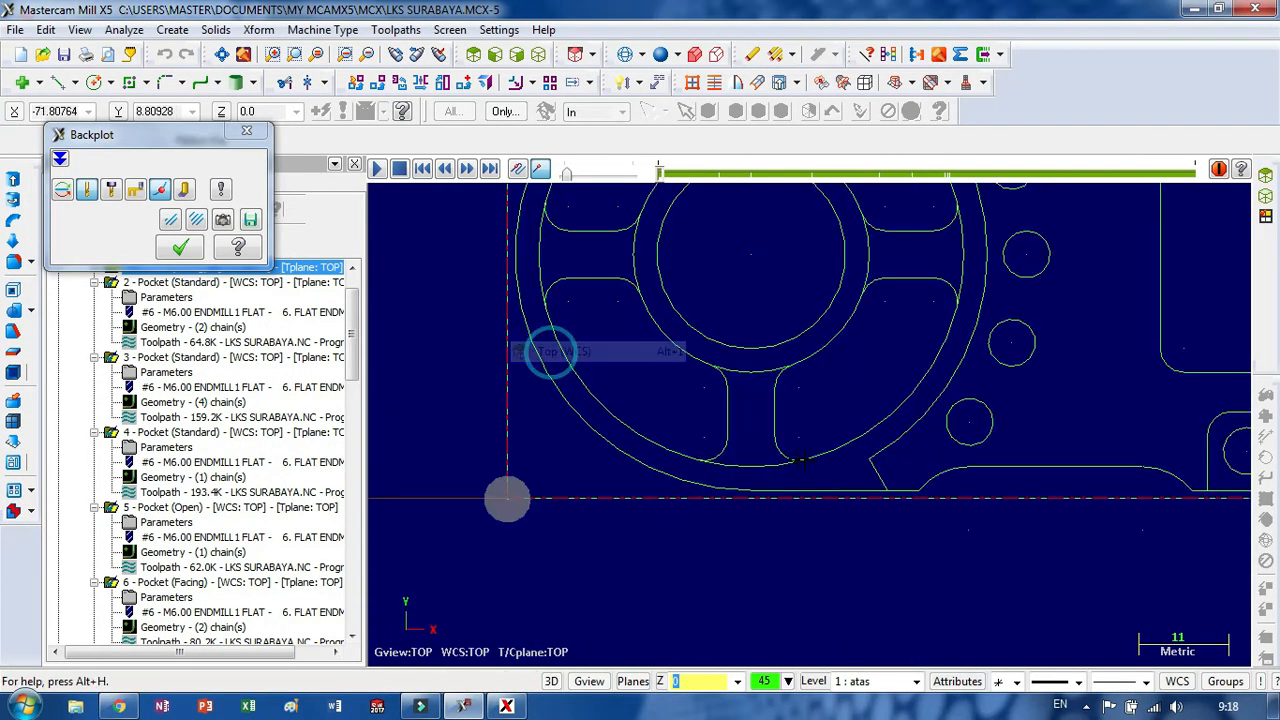
pyautogui.scroll(6, 507, 497)
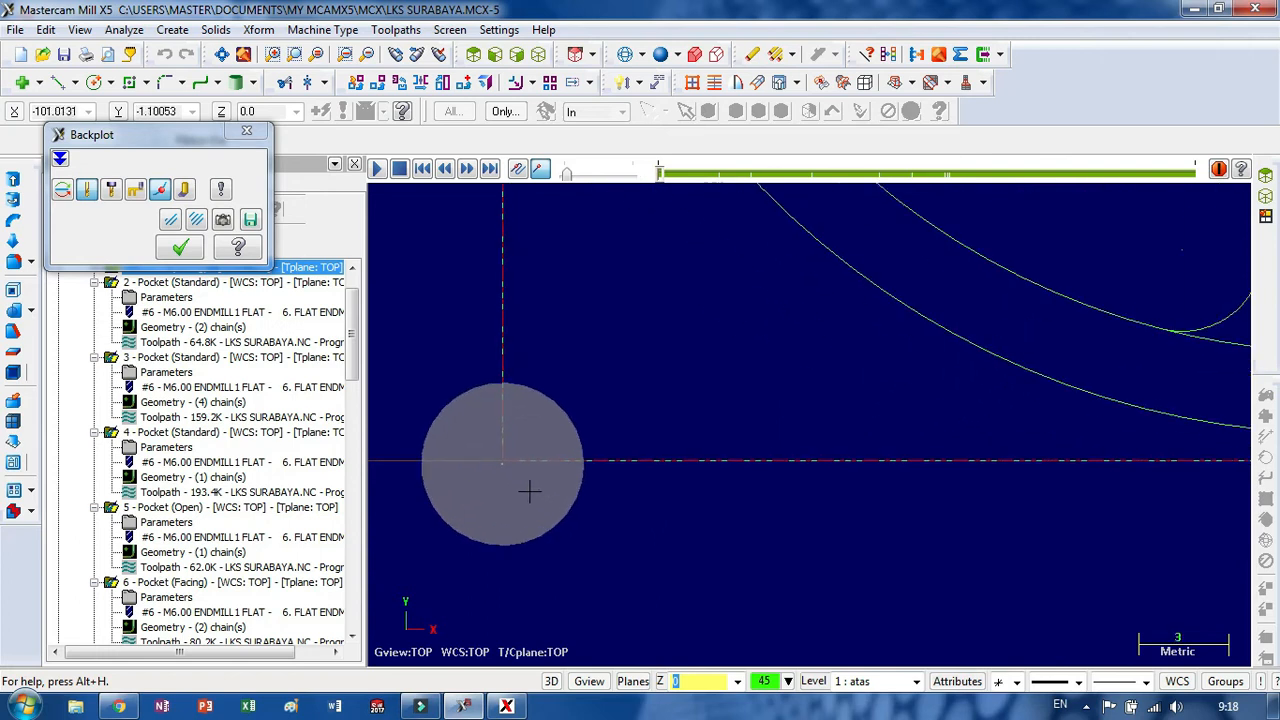
pyautogui.scroll(5, 515, 470)
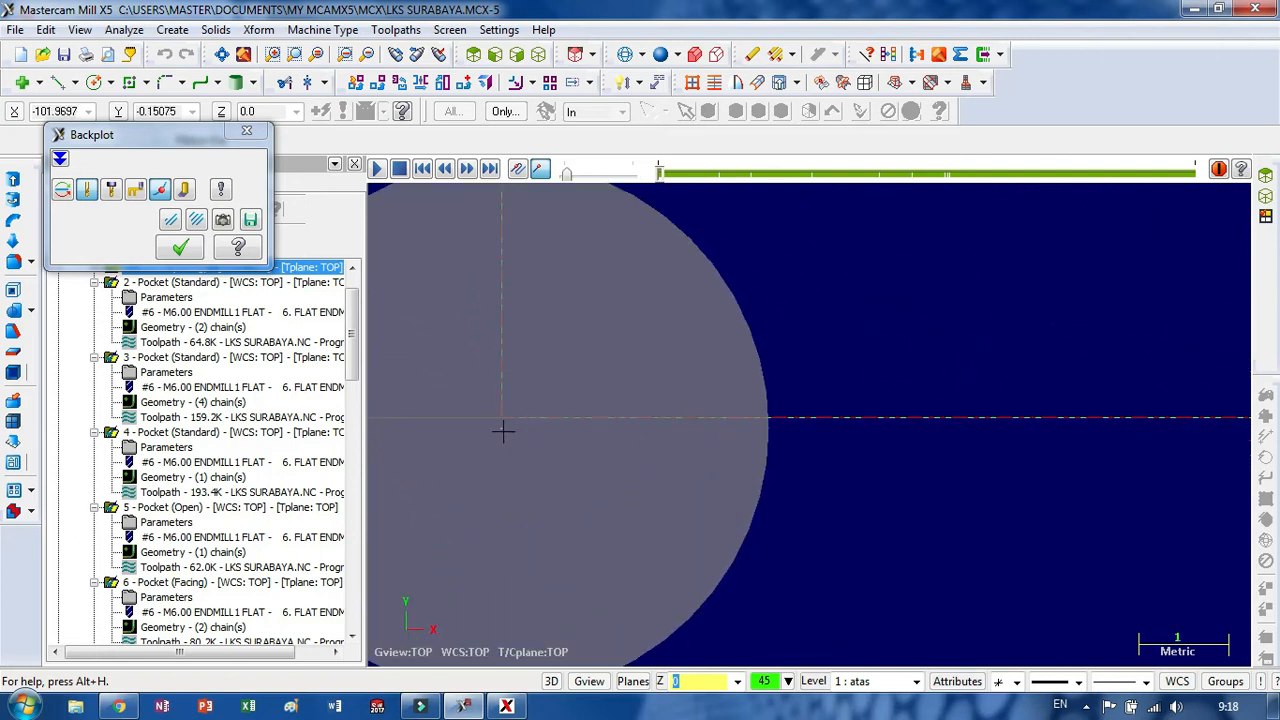
pyautogui.scroll(3, 500, 430)
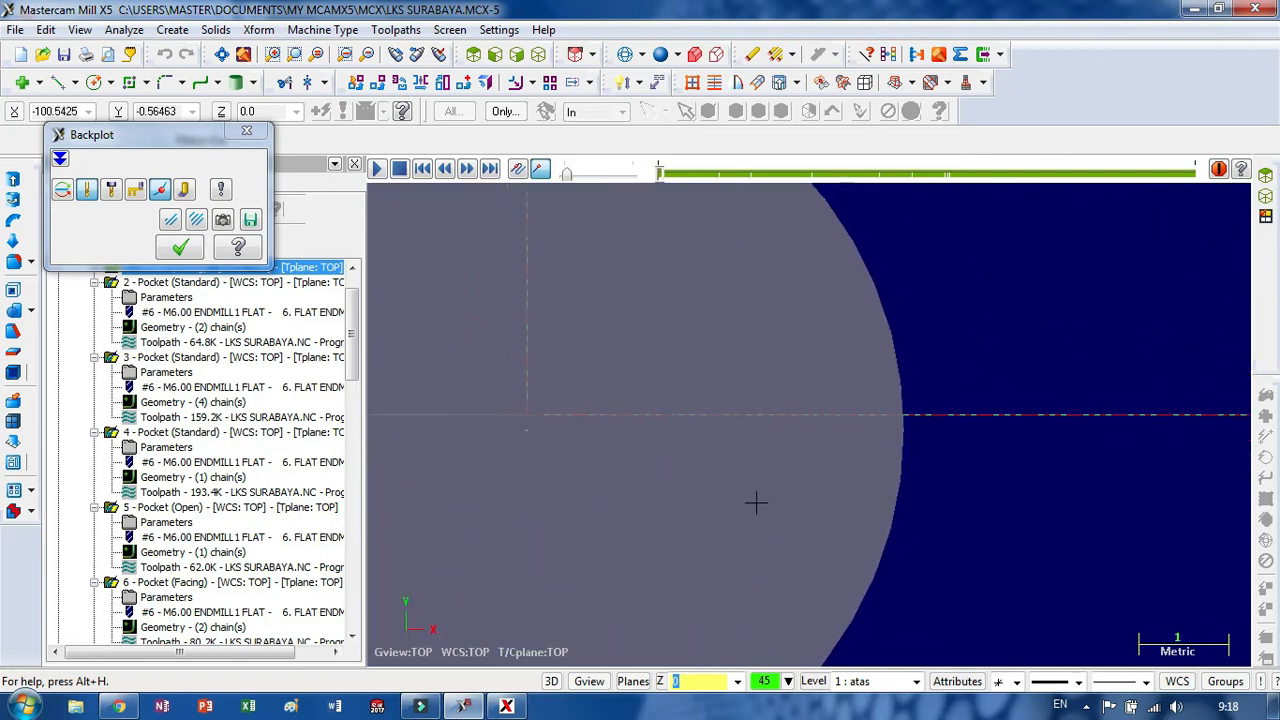
pyautogui.scroll(2, 520, 435)
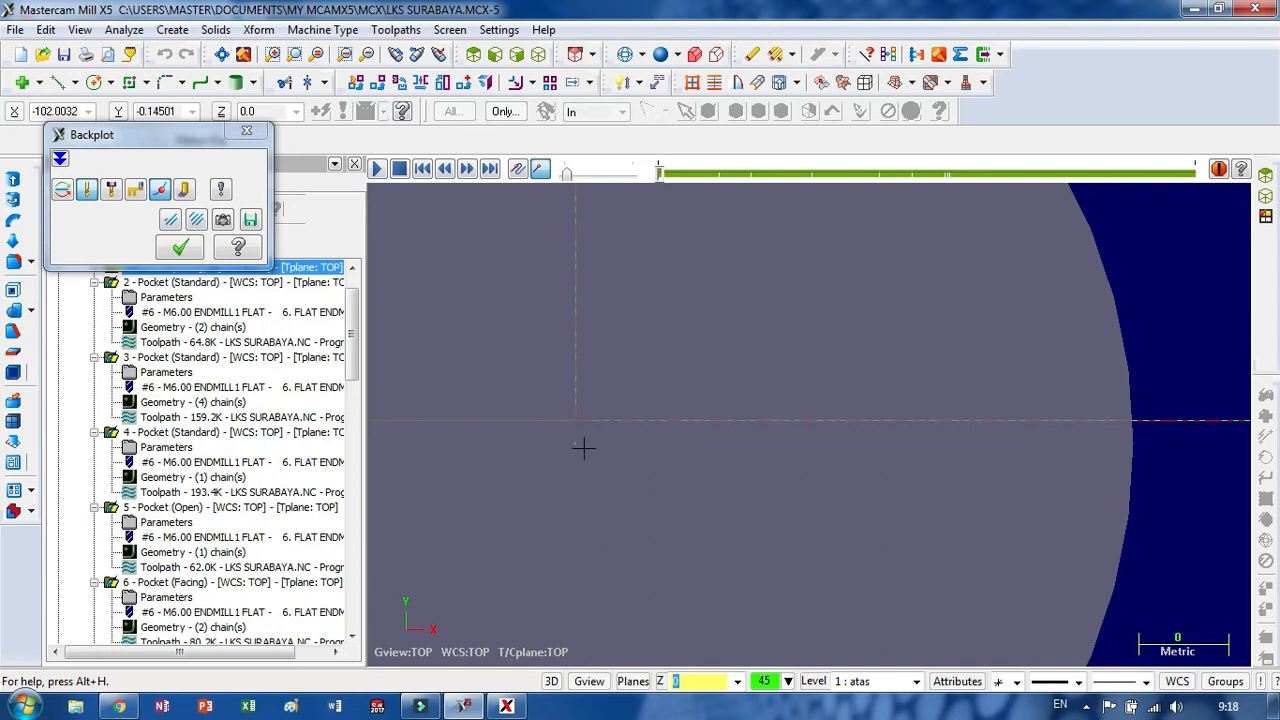
# - Stop the backplot during the facing cut, compare its start corner with line N106 in the NC editor, and close the backplot
pyautogui.click(400, 170)
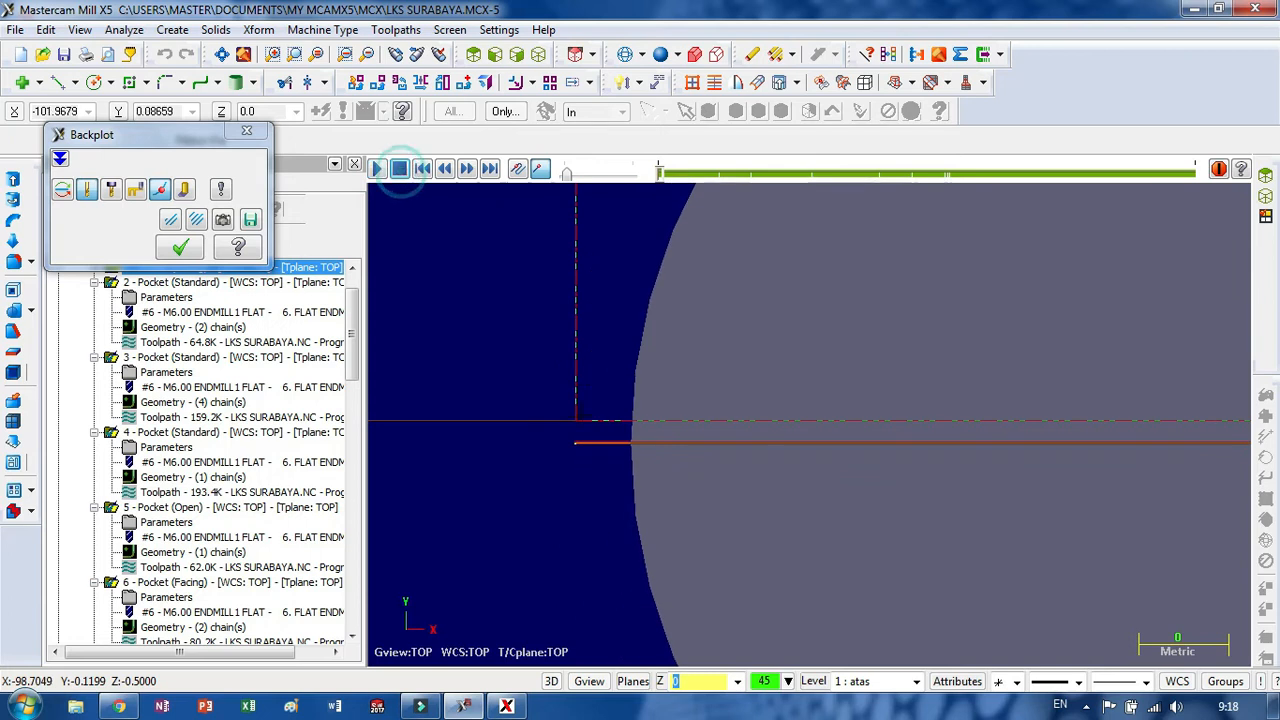
pyautogui.scroll(-4, 480, 418)
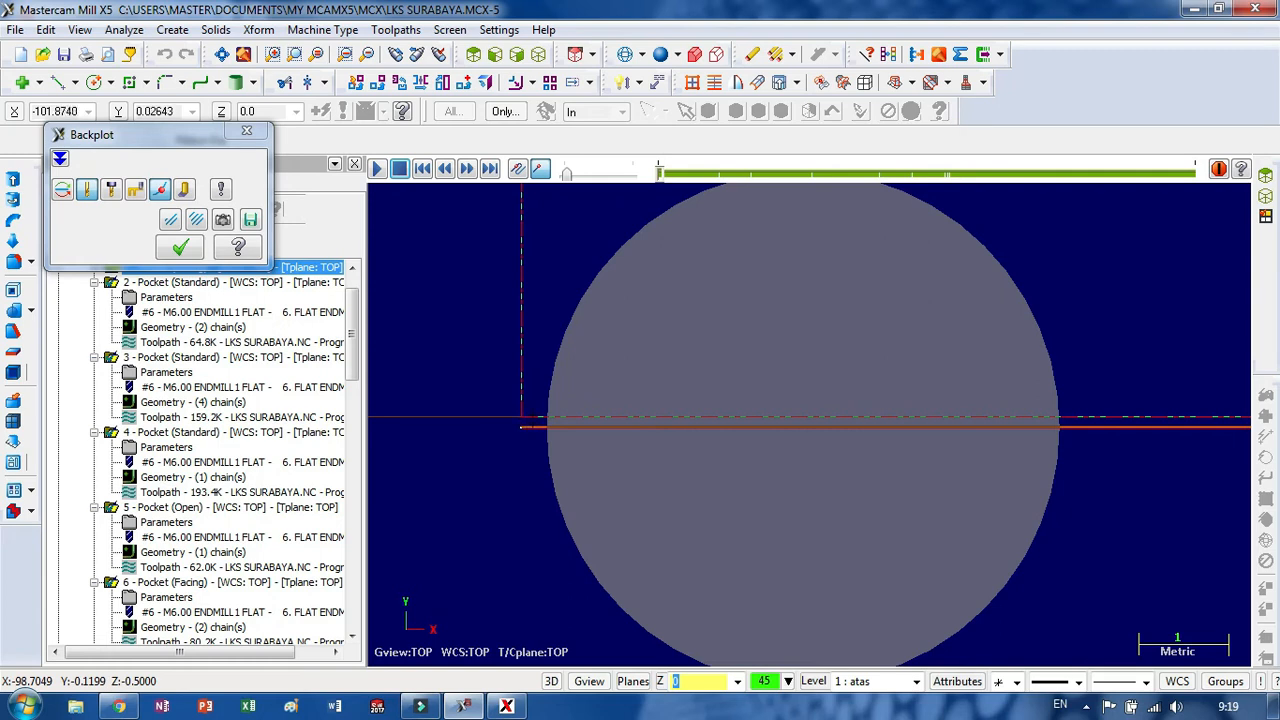
pyautogui.click(507, 707)
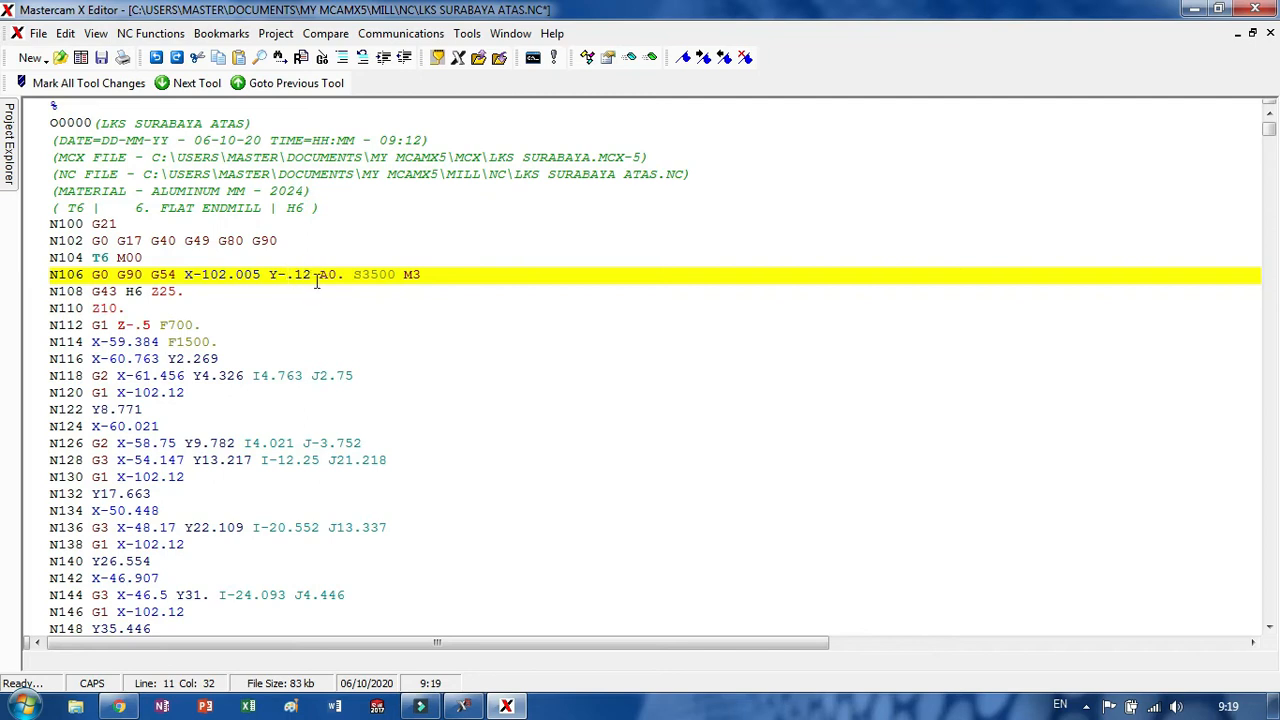
pyautogui.click(506, 706)
pyautogui.scroll(-4, 566, 430)
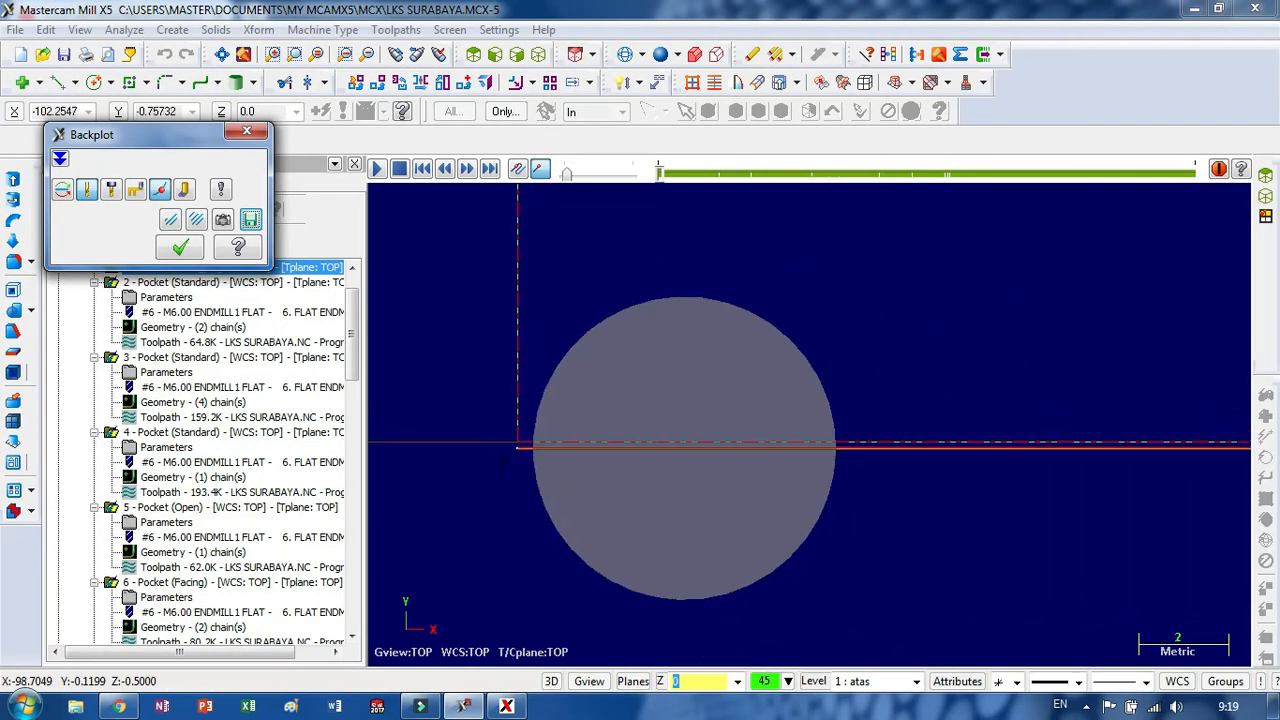
pyautogui.scroll(-4, 500, 490)
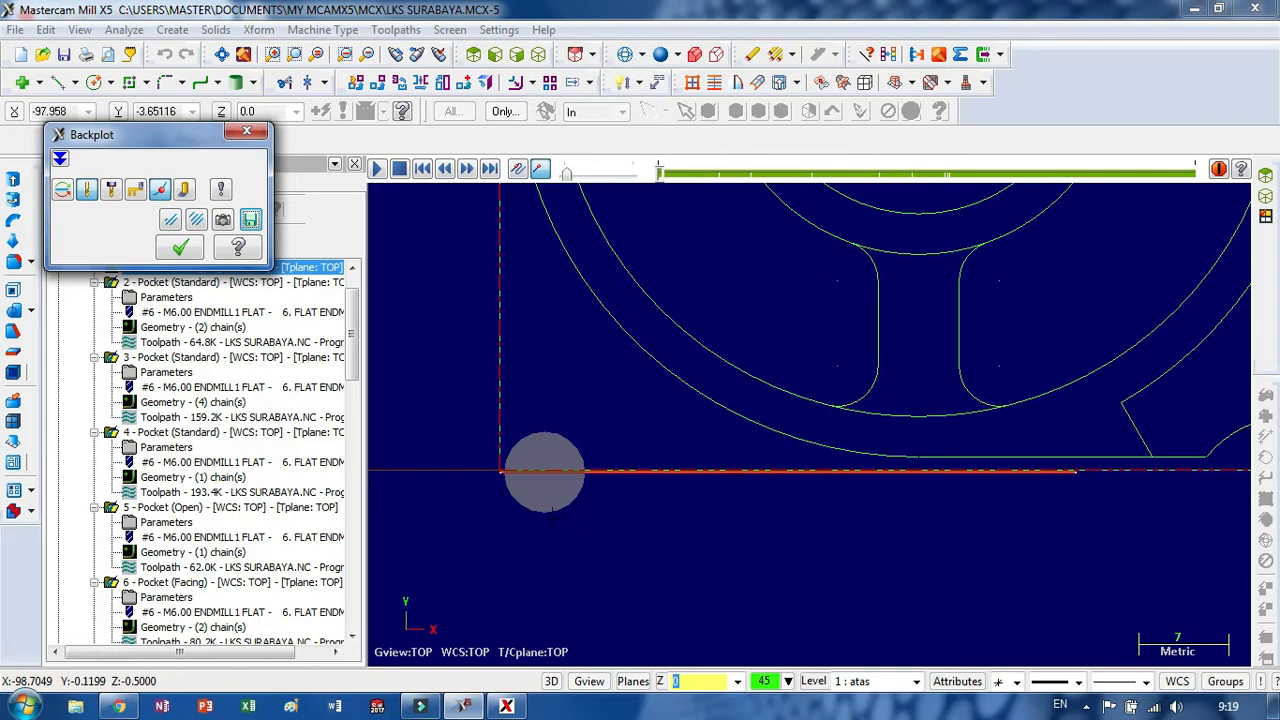
pyautogui.scroll(1, 575, 505)
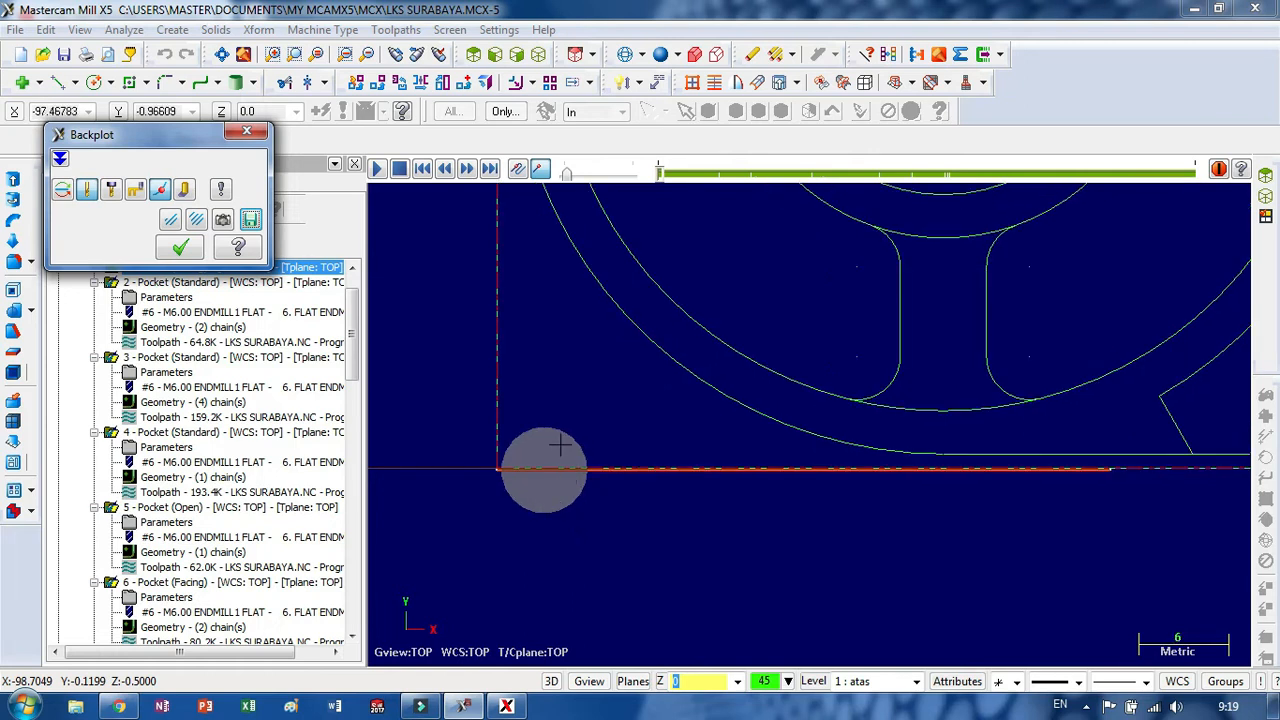
pyautogui.scroll(5, 534, 474)
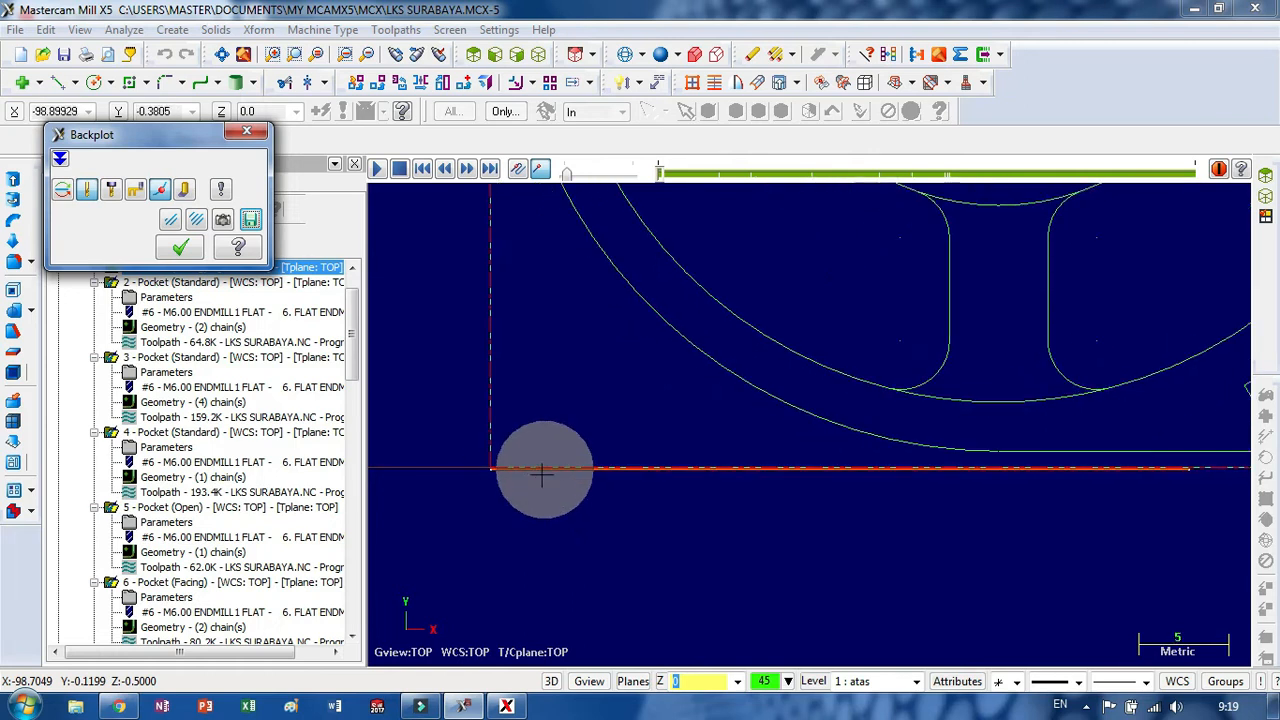
pyautogui.click(247, 131)
# - Review the cut parameters of operation 1, Pocket (Facing), and close them without making changes
pyautogui.click(186, 284)
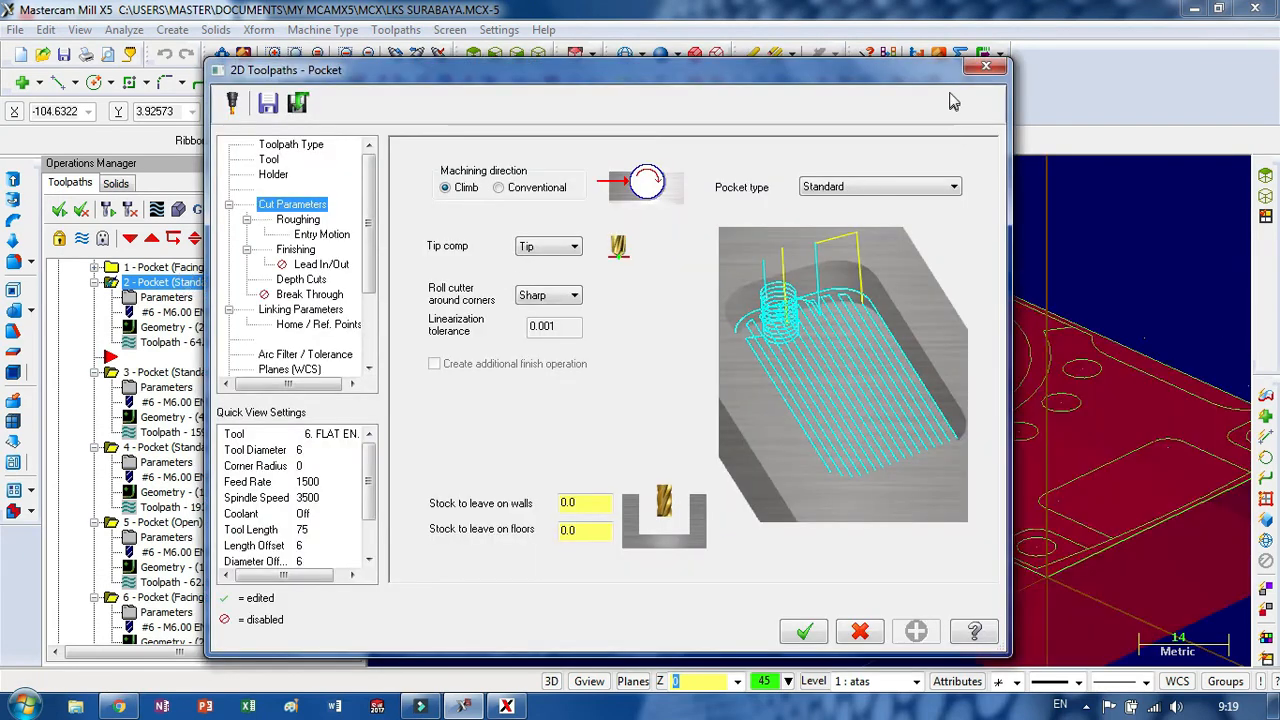
pyautogui.click(986, 66)
pyautogui.scroll(1, 352, 320)
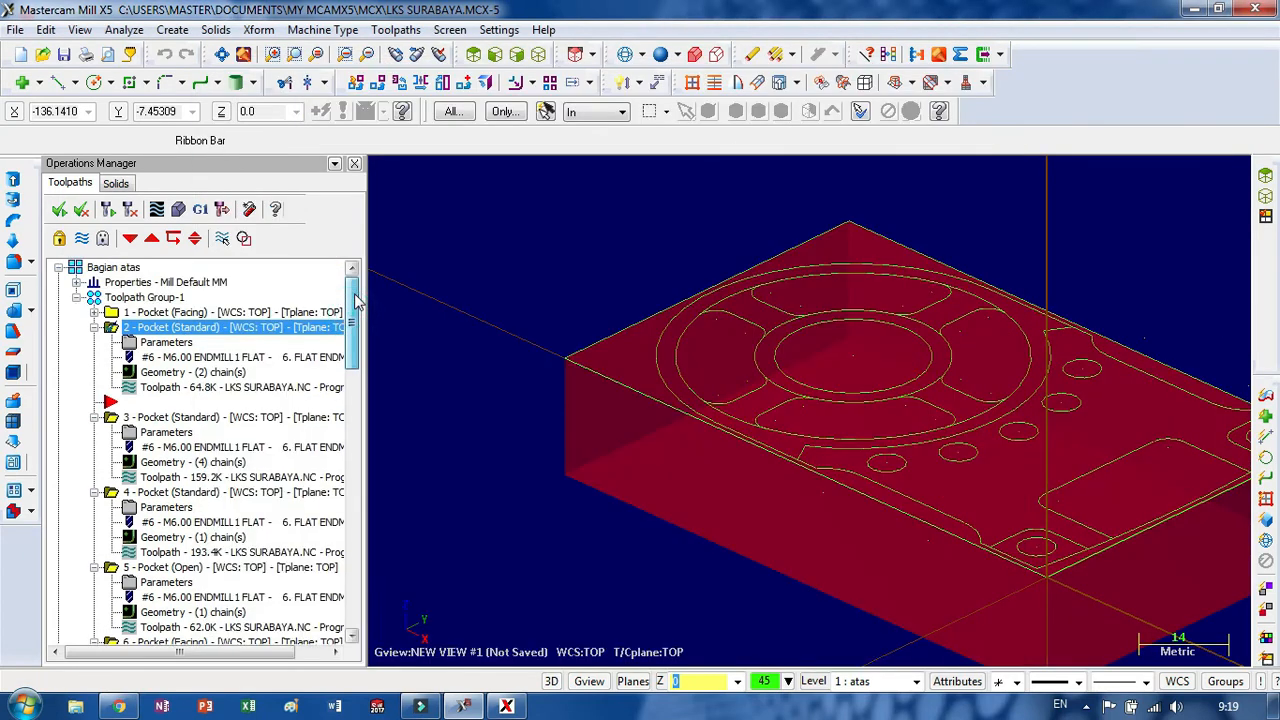
pyautogui.click(190, 312)
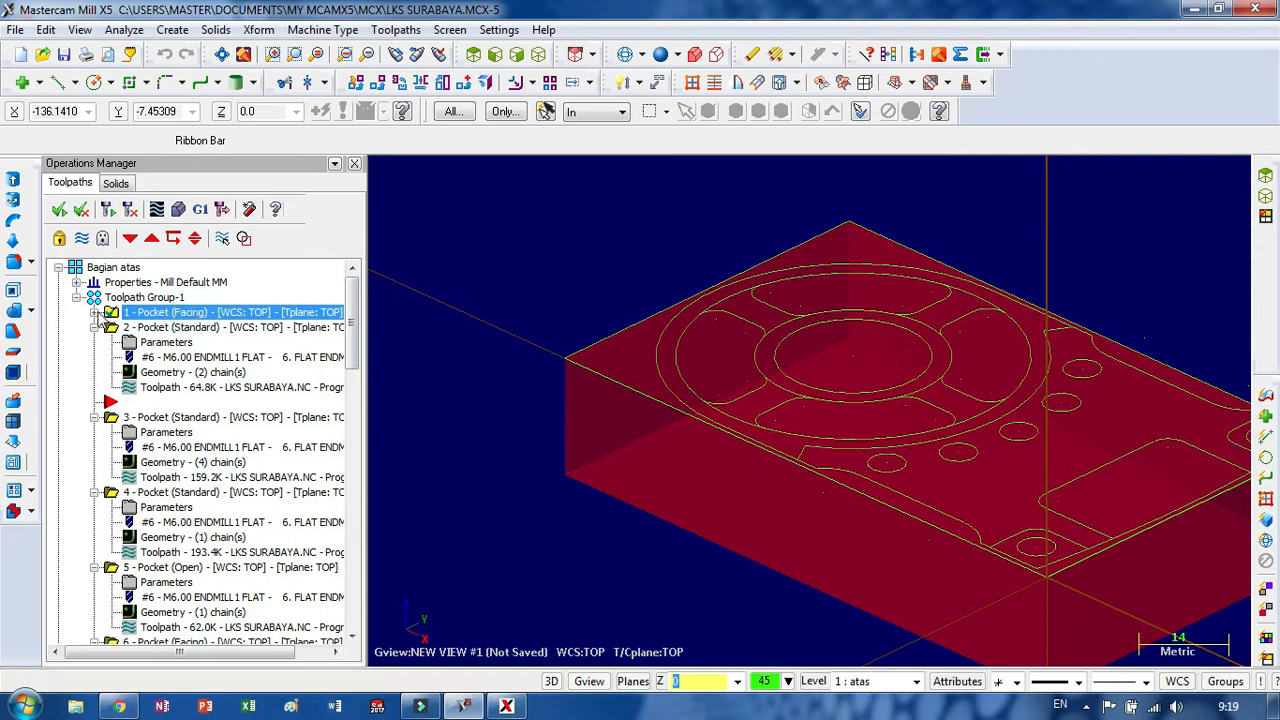
pyautogui.click(96, 312)
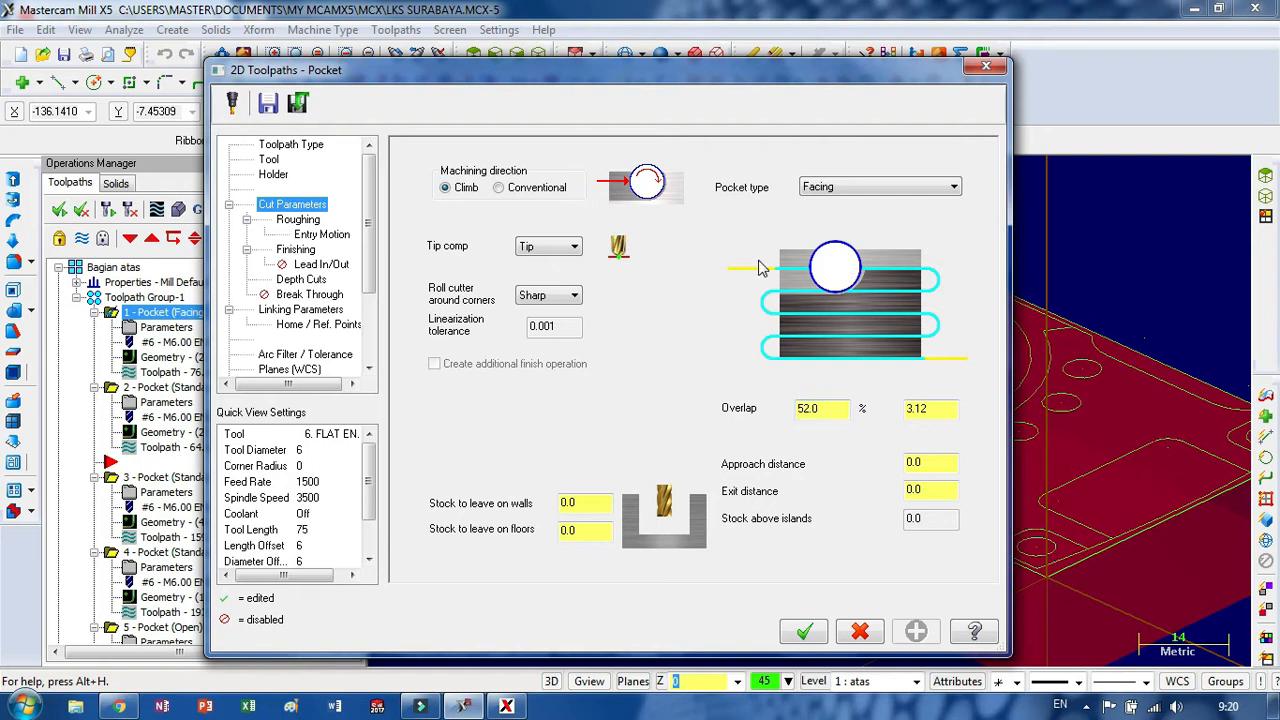
pyautogui.click(862, 631)
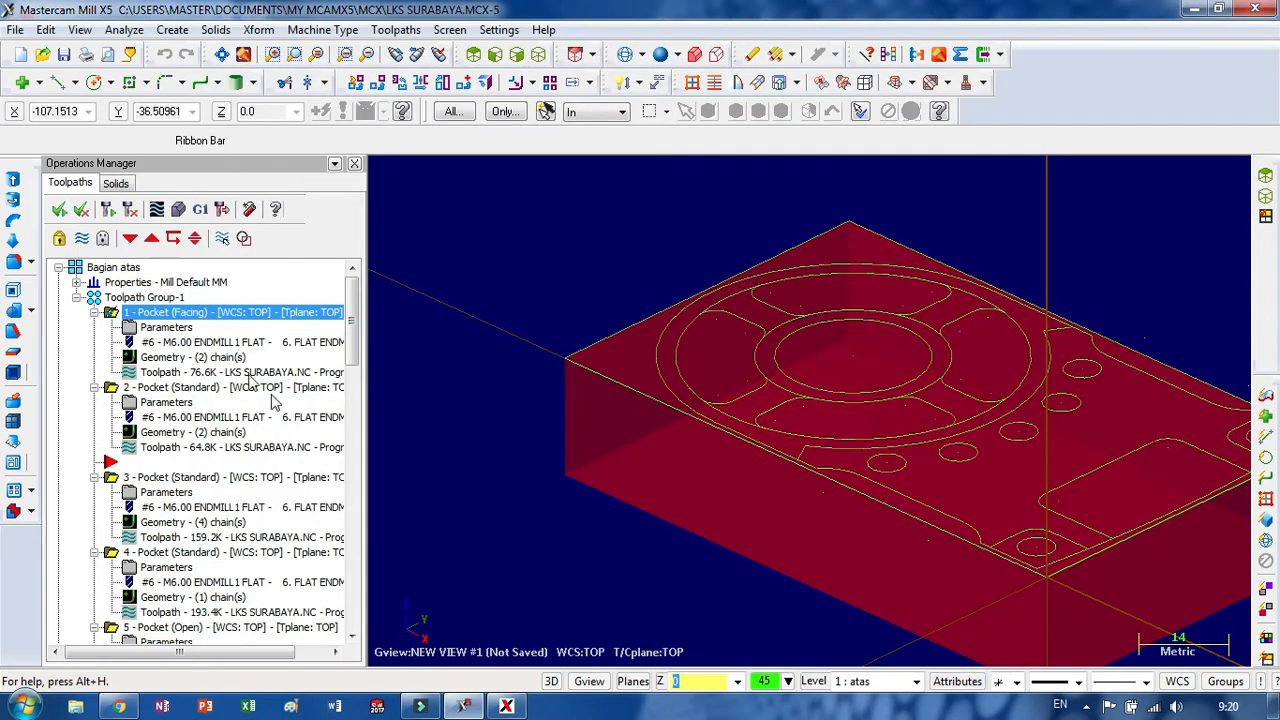
# - Backplot operation 1, Pocket (Facing), to the stock corner, examine the tool's start position up close in the Top (WCS) view, and close the backplot
pyautogui.click(157, 209)
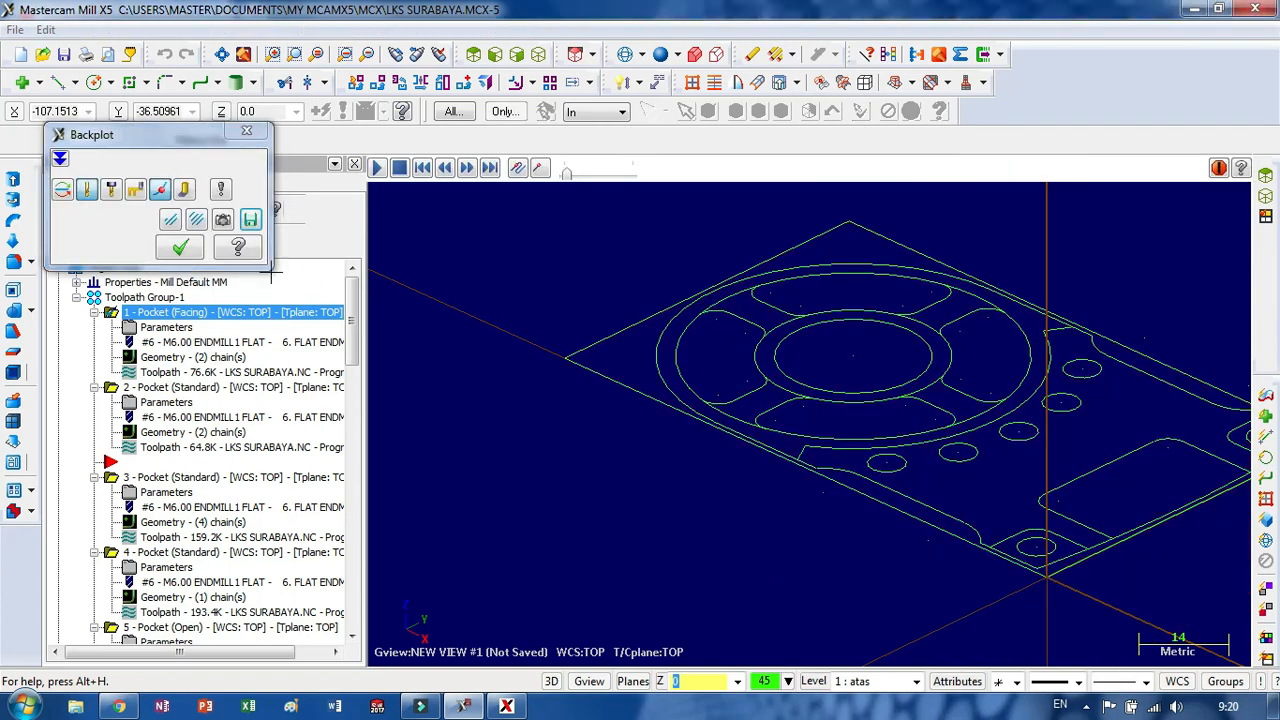
pyautogui.click(380, 170)
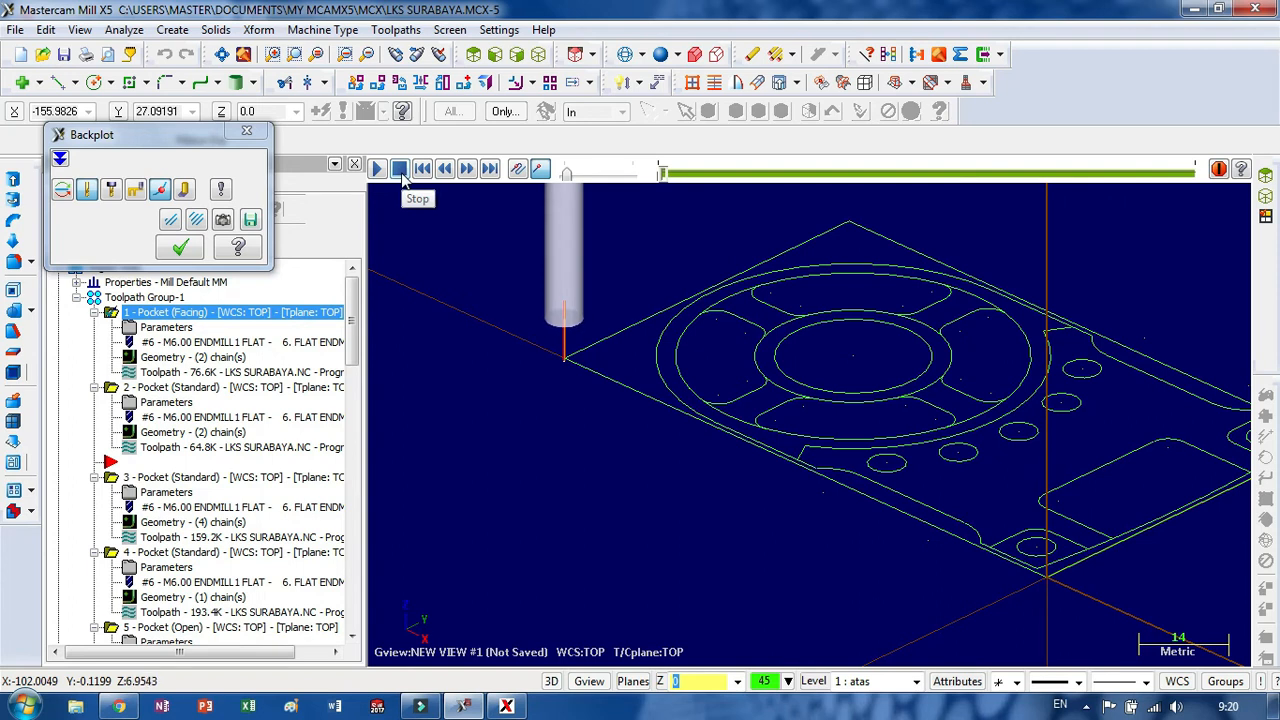
pyautogui.rightClick(437, 325)
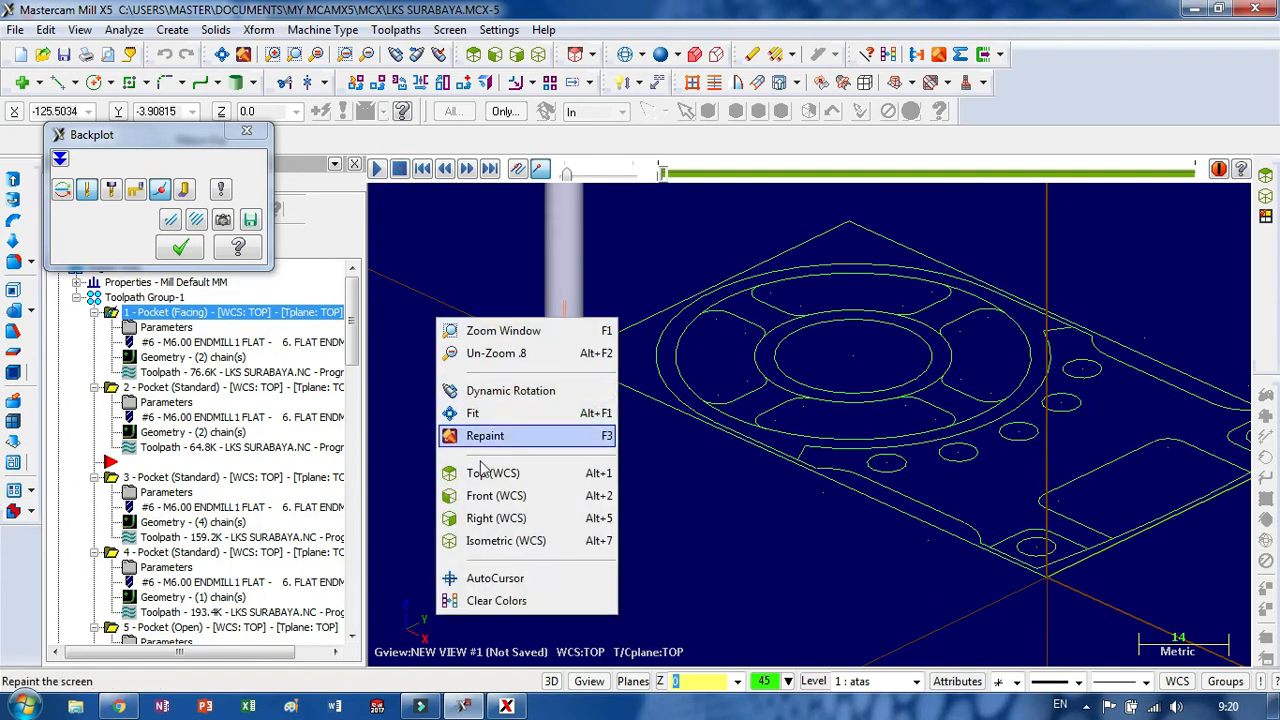
pyautogui.click(503, 478)
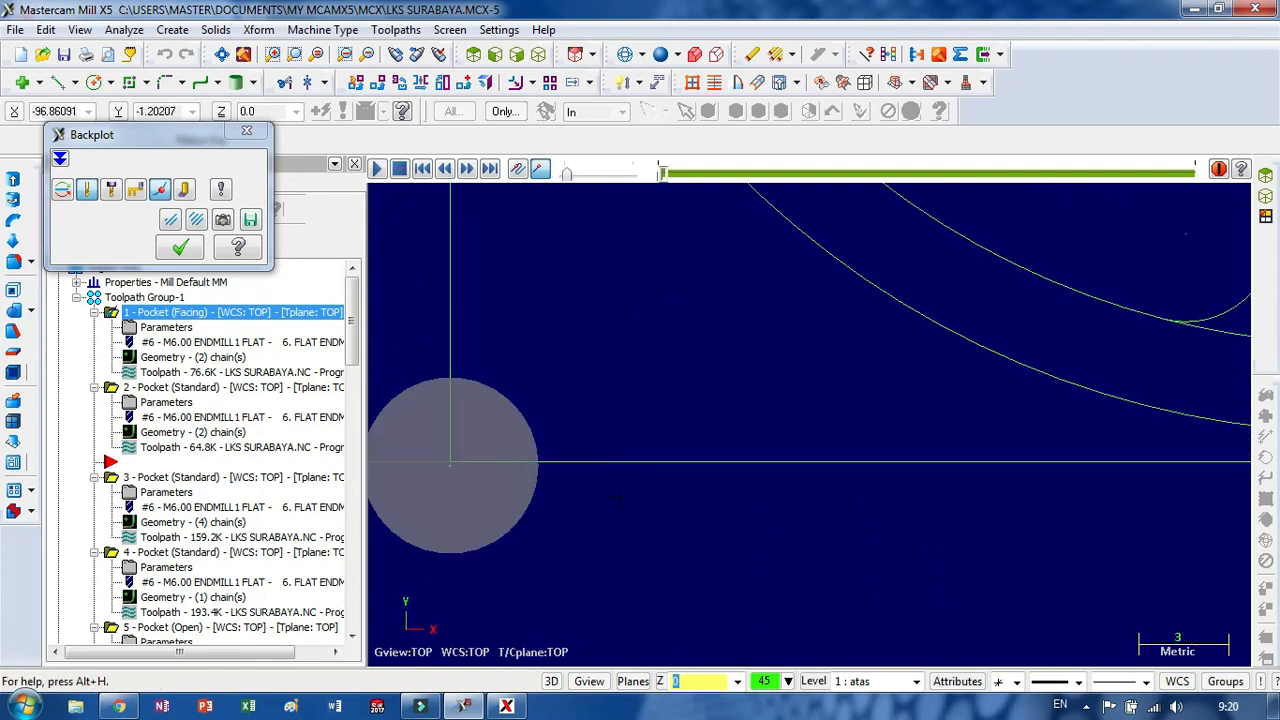
pyautogui.scroll(-2, 709, 478)
pyautogui.scroll(4, 440, 465)
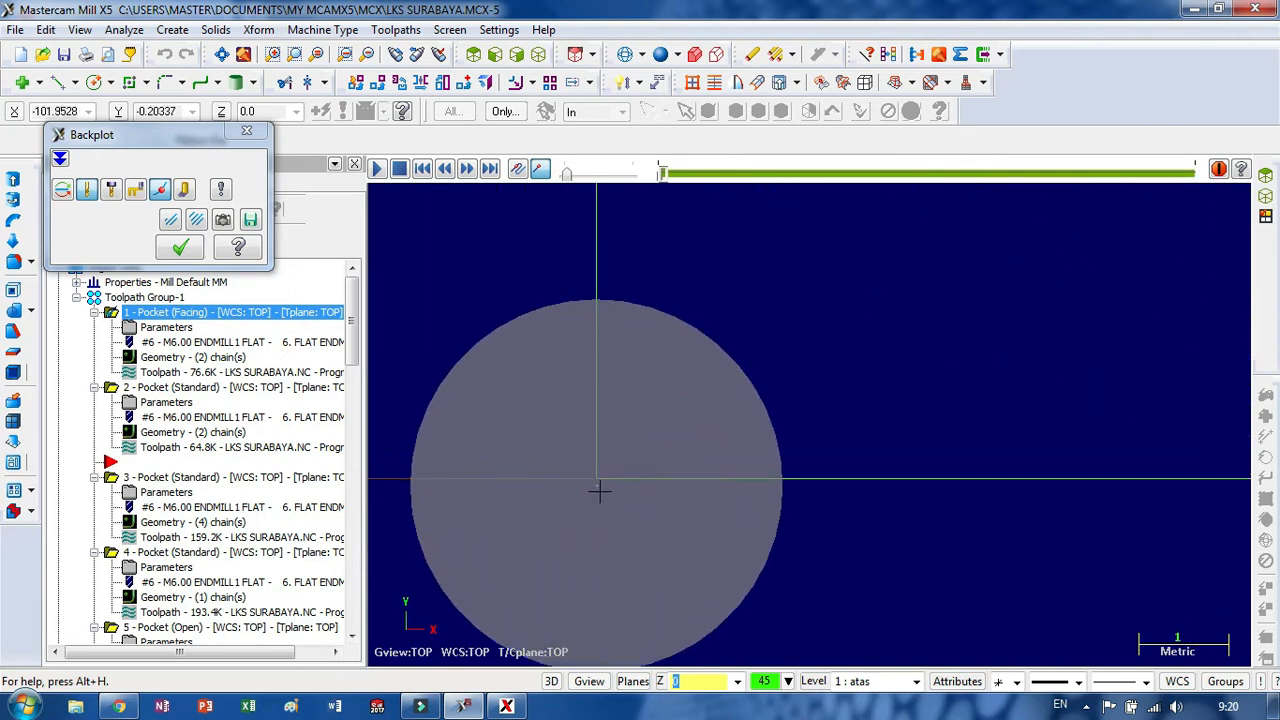
pyautogui.scroll(5, 600, 487)
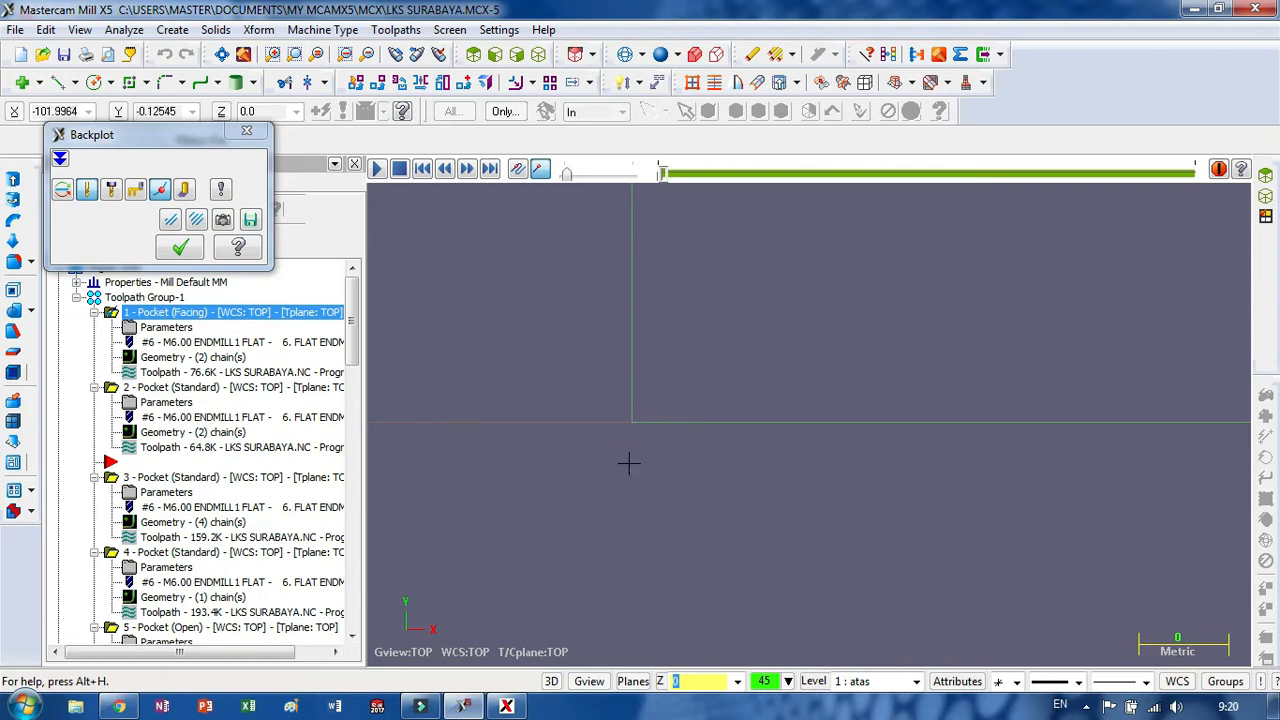
pyautogui.scroll(-5, 626, 450)
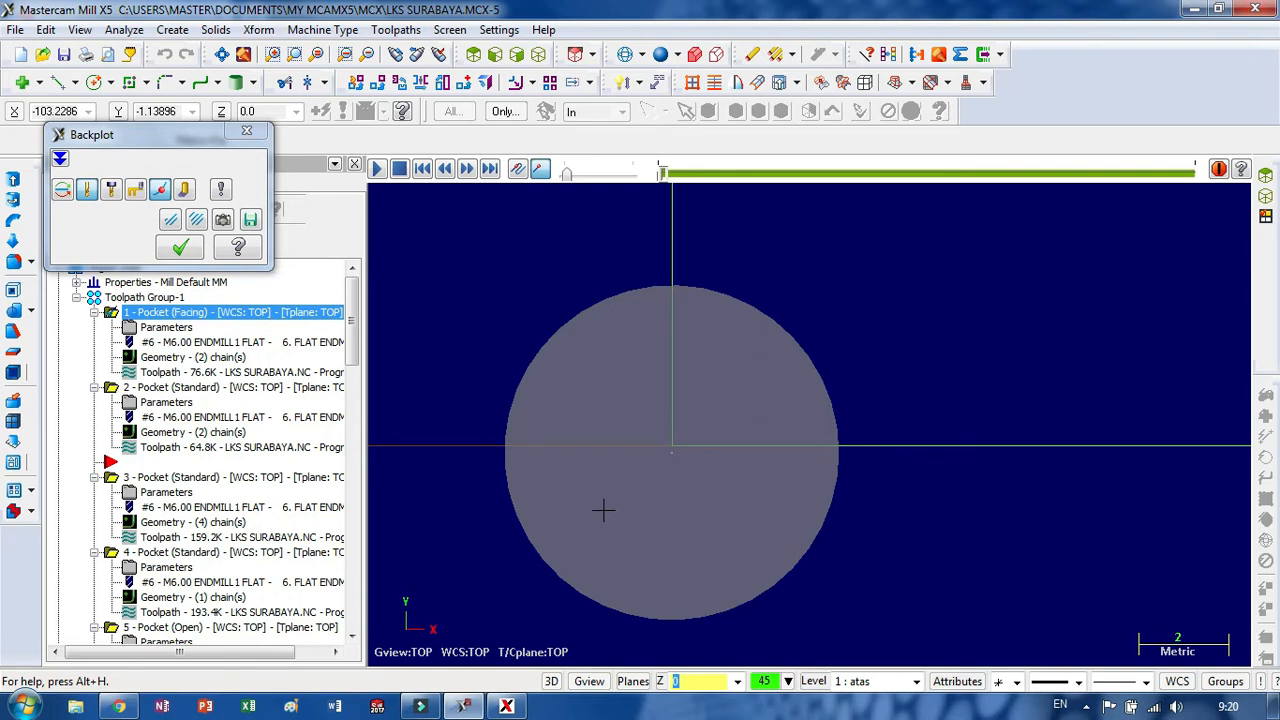
pyautogui.click(249, 131)
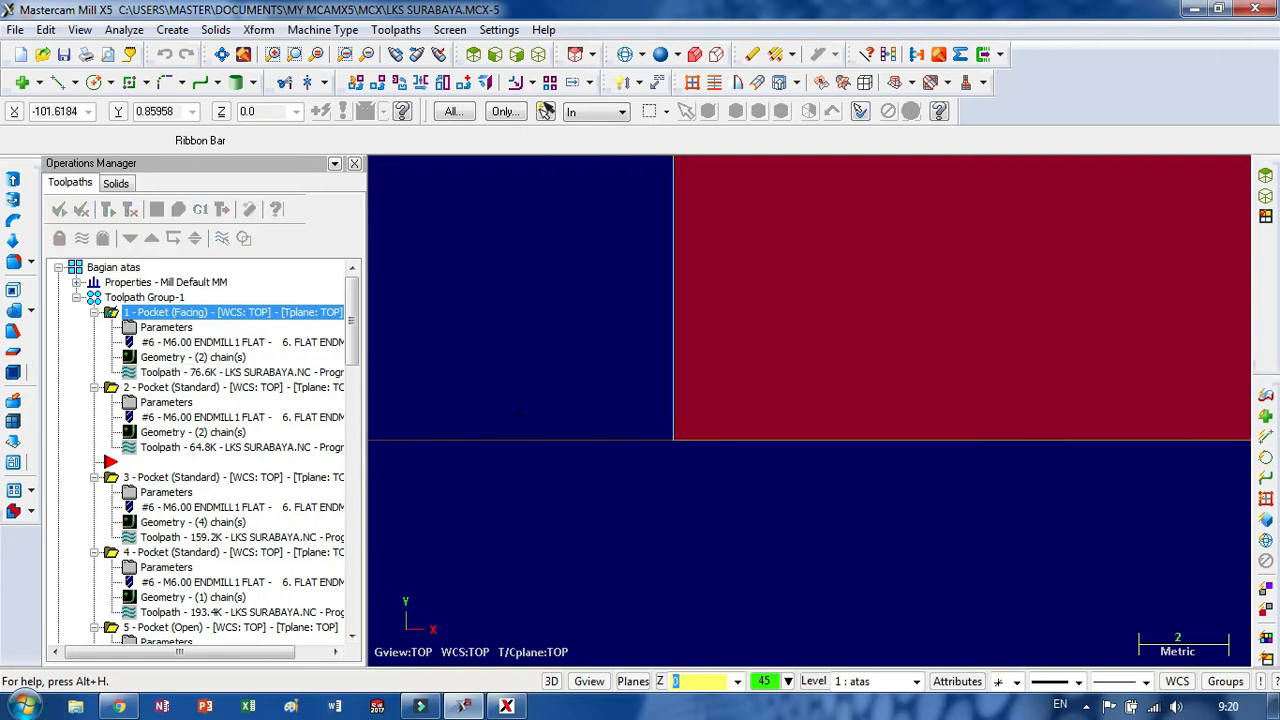
# - Return the part to the Isometric (WCS) view and recheck the start coordinates on line N106 in the NC editor
pyautogui.rightClick(514, 418)
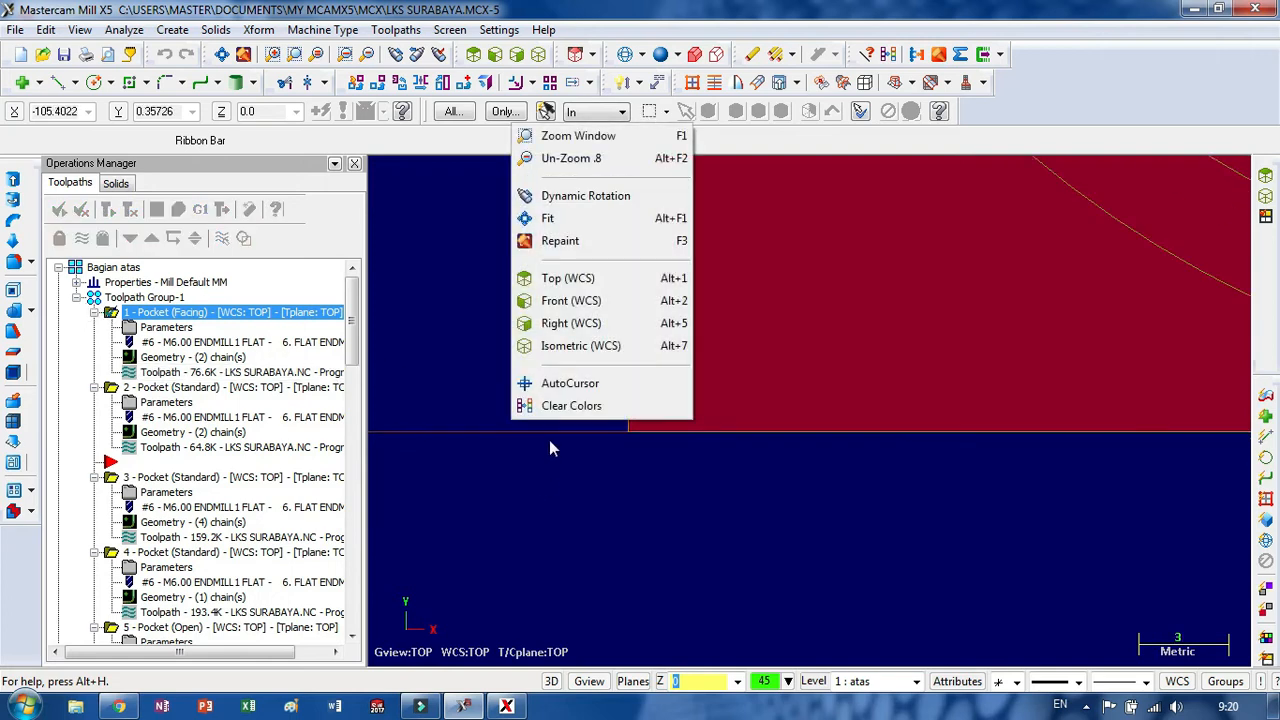
pyautogui.click(566, 348)
pyautogui.scroll(-2, 725, 432)
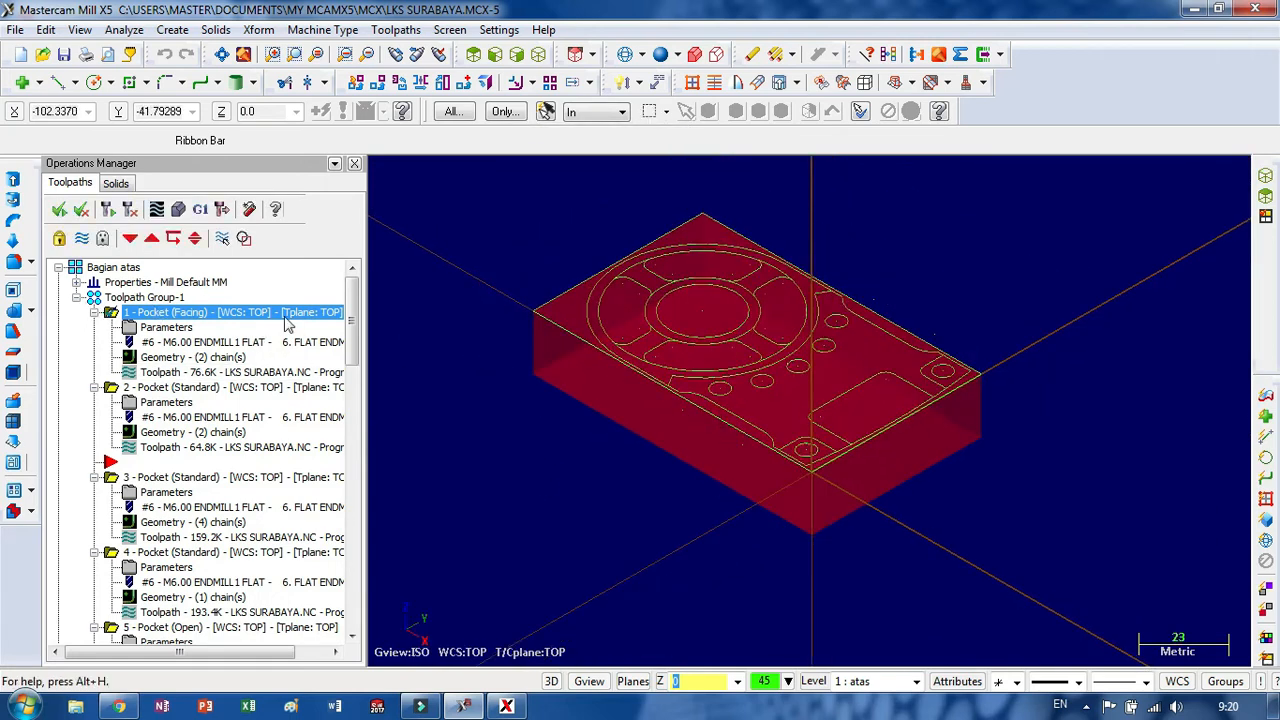
pyautogui.click(506, 708)
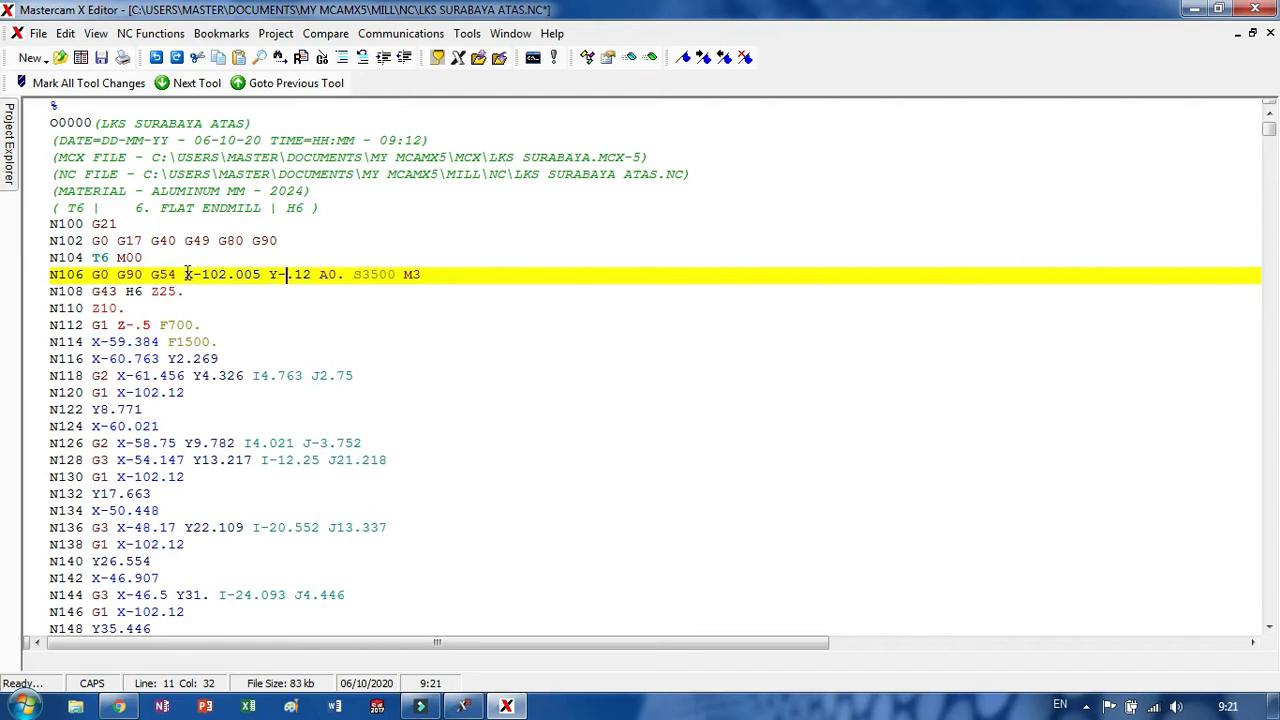
# - Switch to the YouTube lesson on WCS in Chrome, dismiss the Windows performance notice, and compare the whiteboard coordinate diagram with the Mastercam part
pyautogui.click(118, 706)
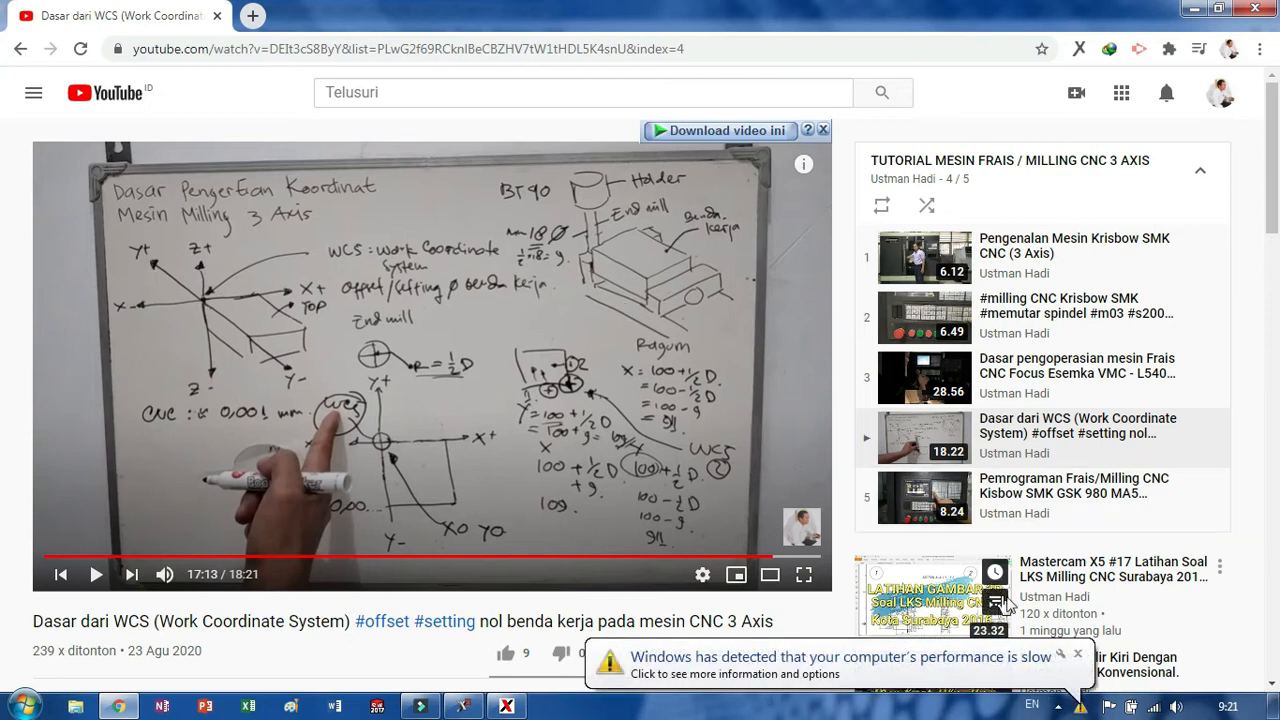
pyautogui.click(1077, 654)
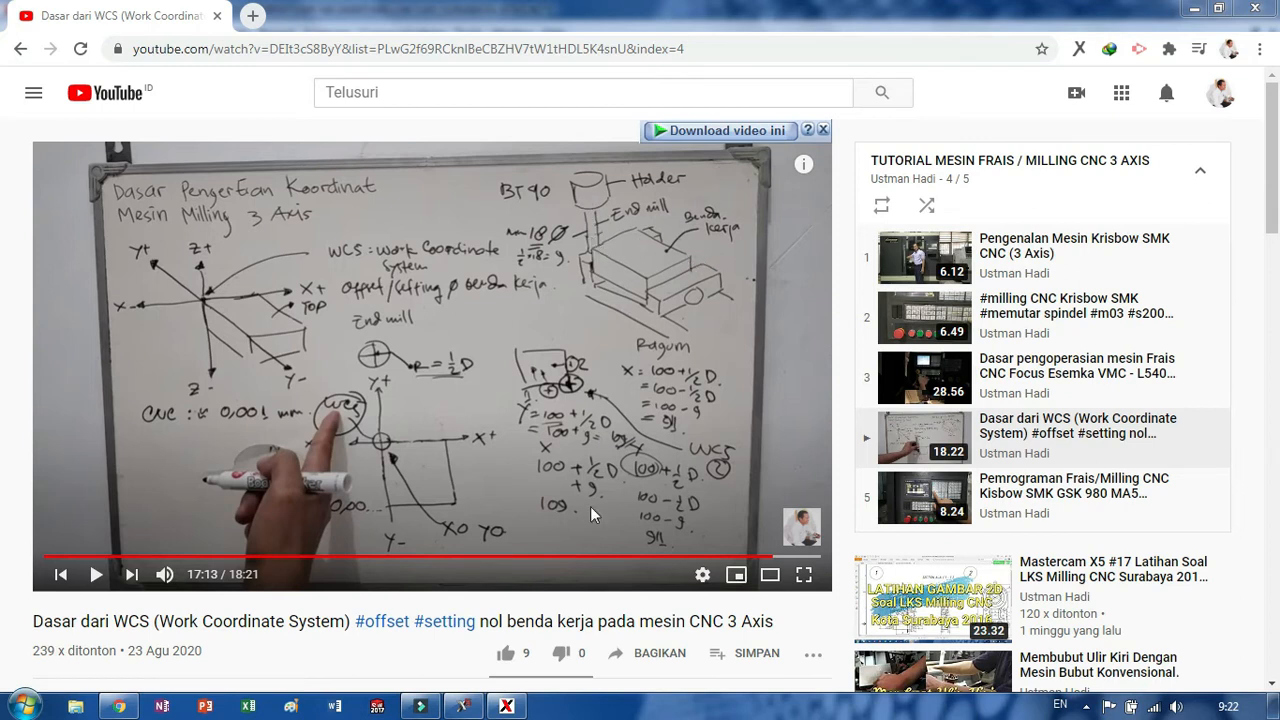
pyautogui.click(463, 706)
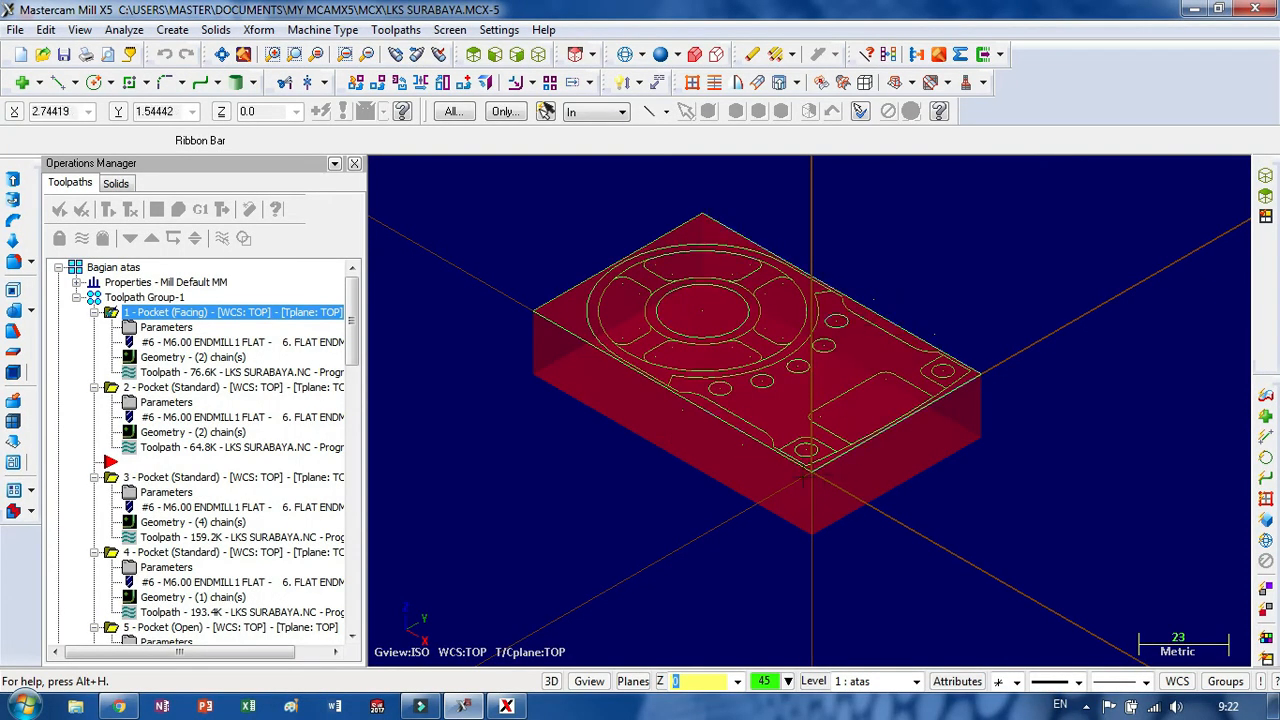
pyautogui.moveTo(476, 708)
pyautogui.moveTo(128, 712)
pyautogui.click(122, 612)
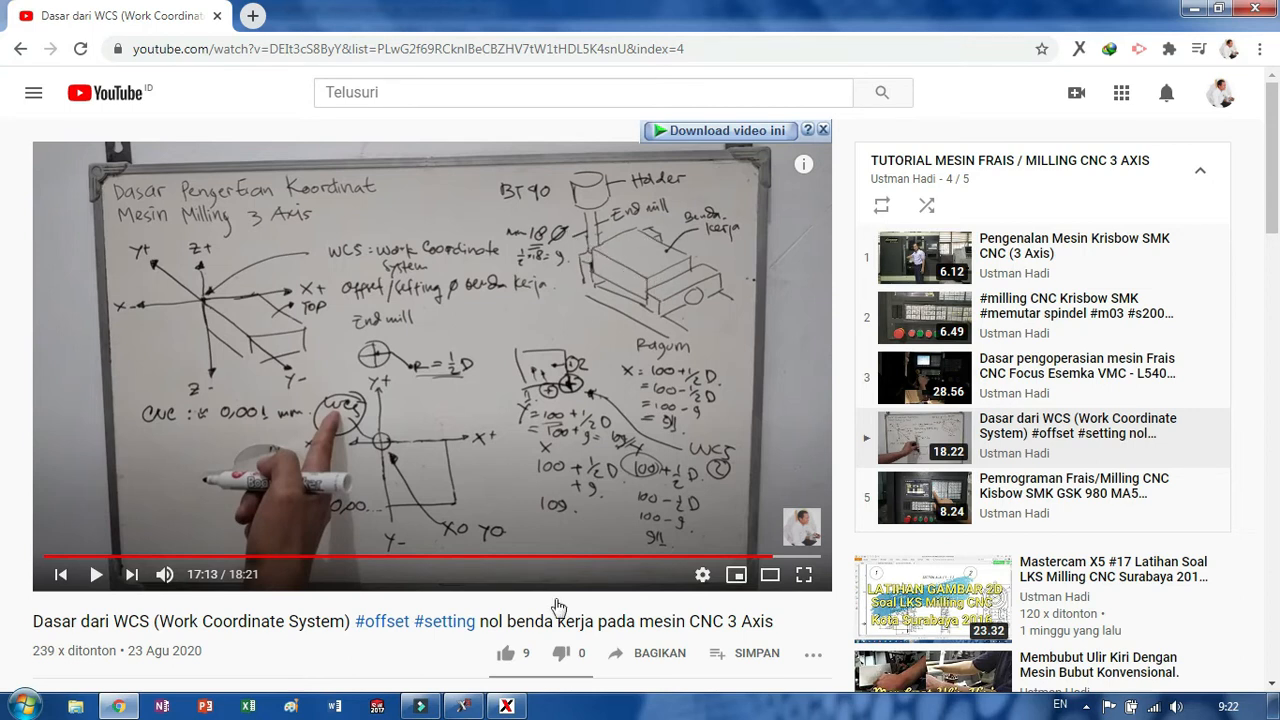
# - Switch to Mastercam and examine the whole part and its origin corner in the Top (WCS) view
pyautogui.click(470, 708)
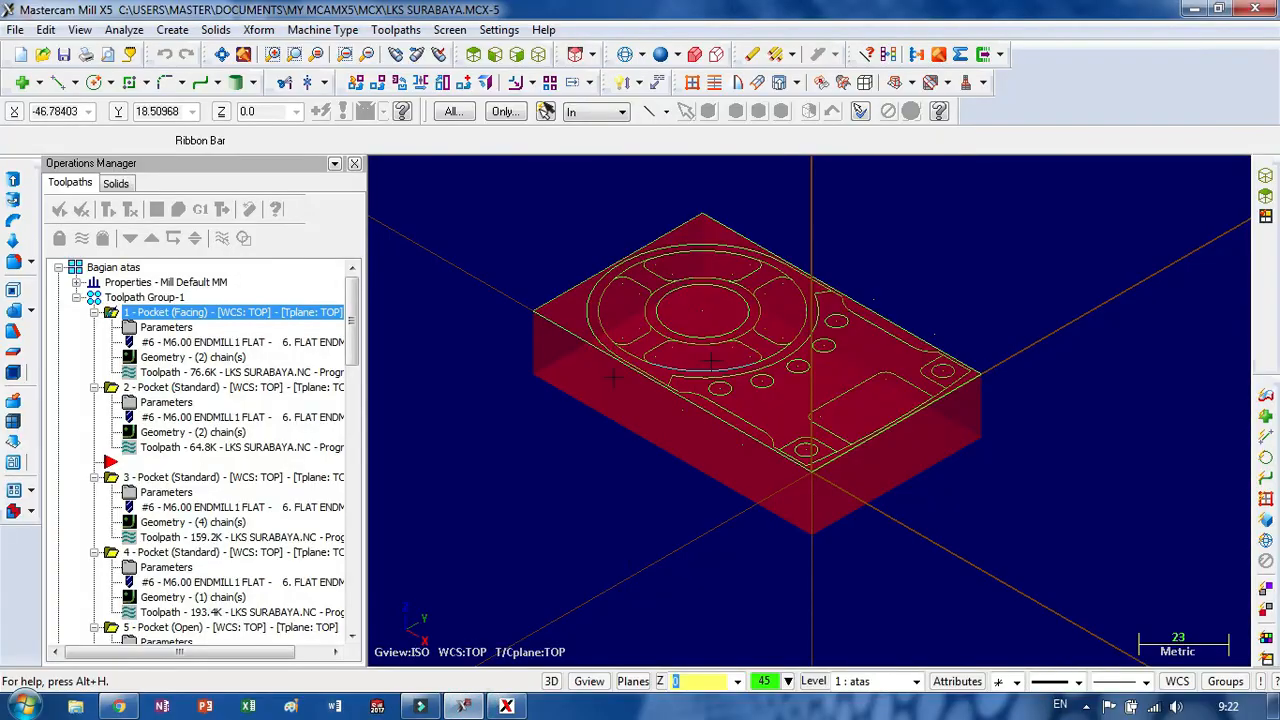
pyautogui.rightClick(568, 448)
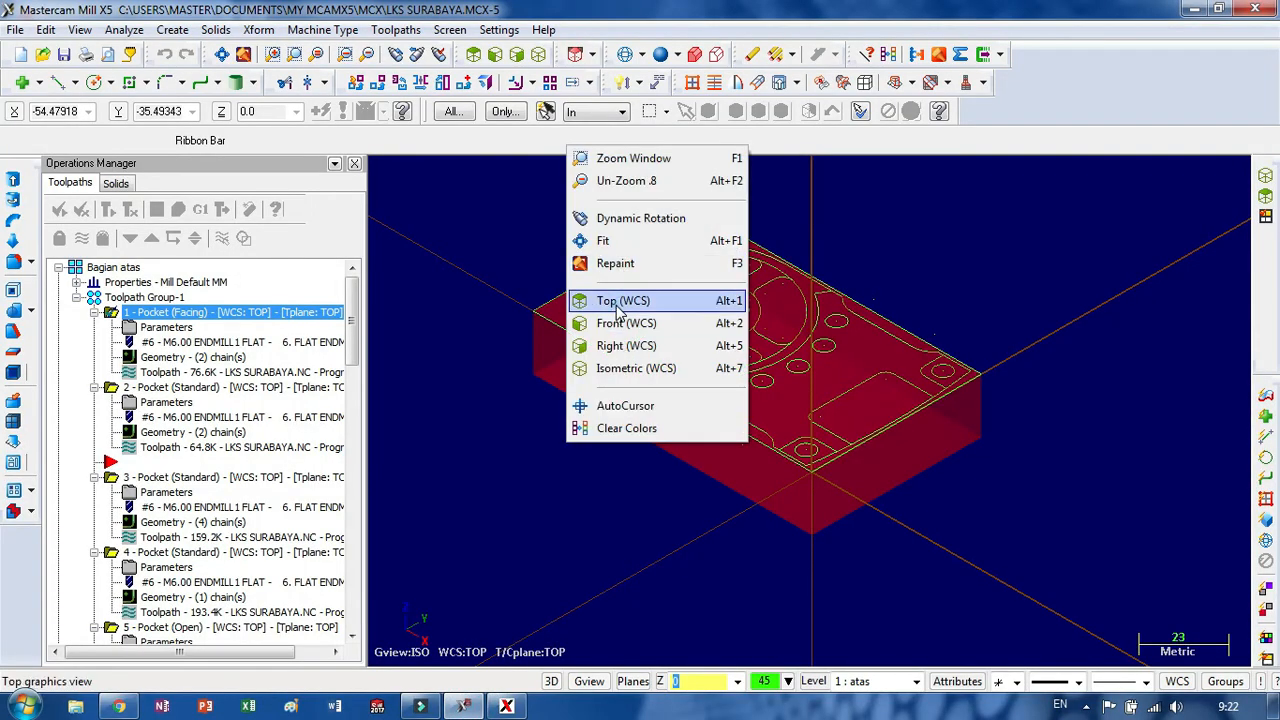
pyautogui.click(622, 300)
pyautogui.scroll(-10, 575, 443)
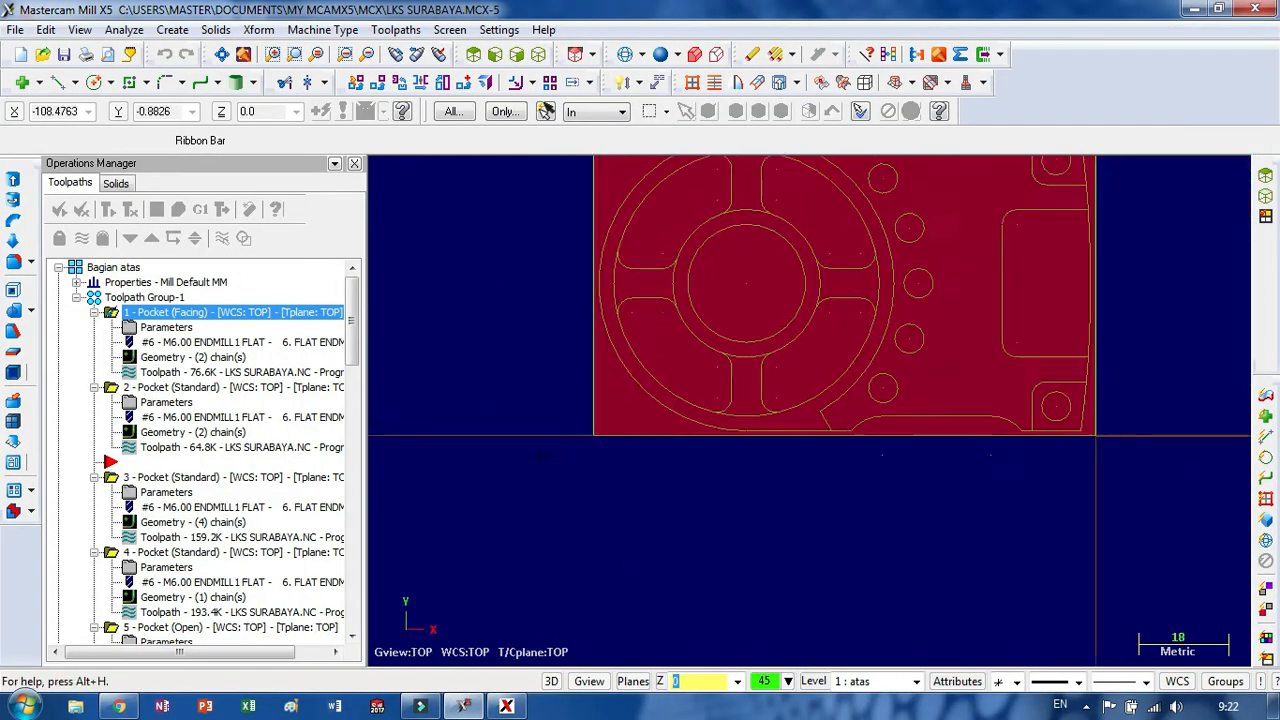
pyautogui.scroll(4, 750, 450)
pyautogui.scroll(-2, 851, 425)
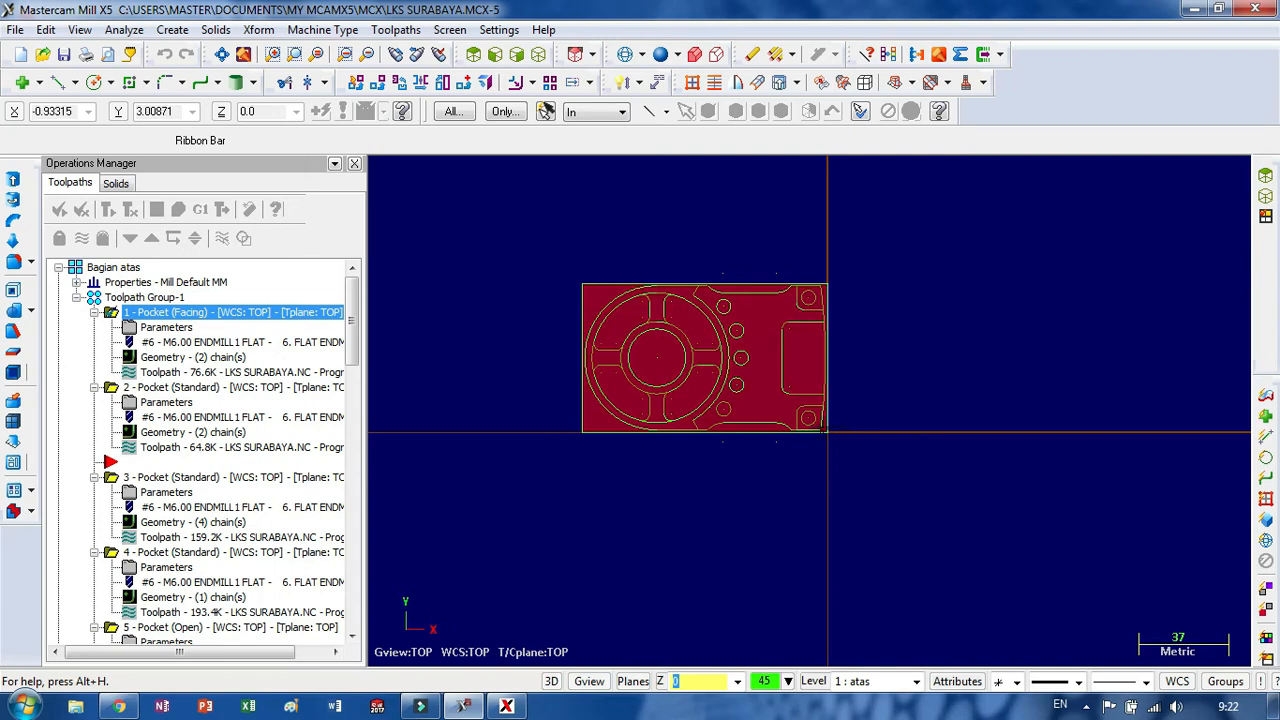
# - Recheck the WCS diagram in the Chrome video, and view Mastercam's WCS options without choosing any
pyautogui.click(119, 706)
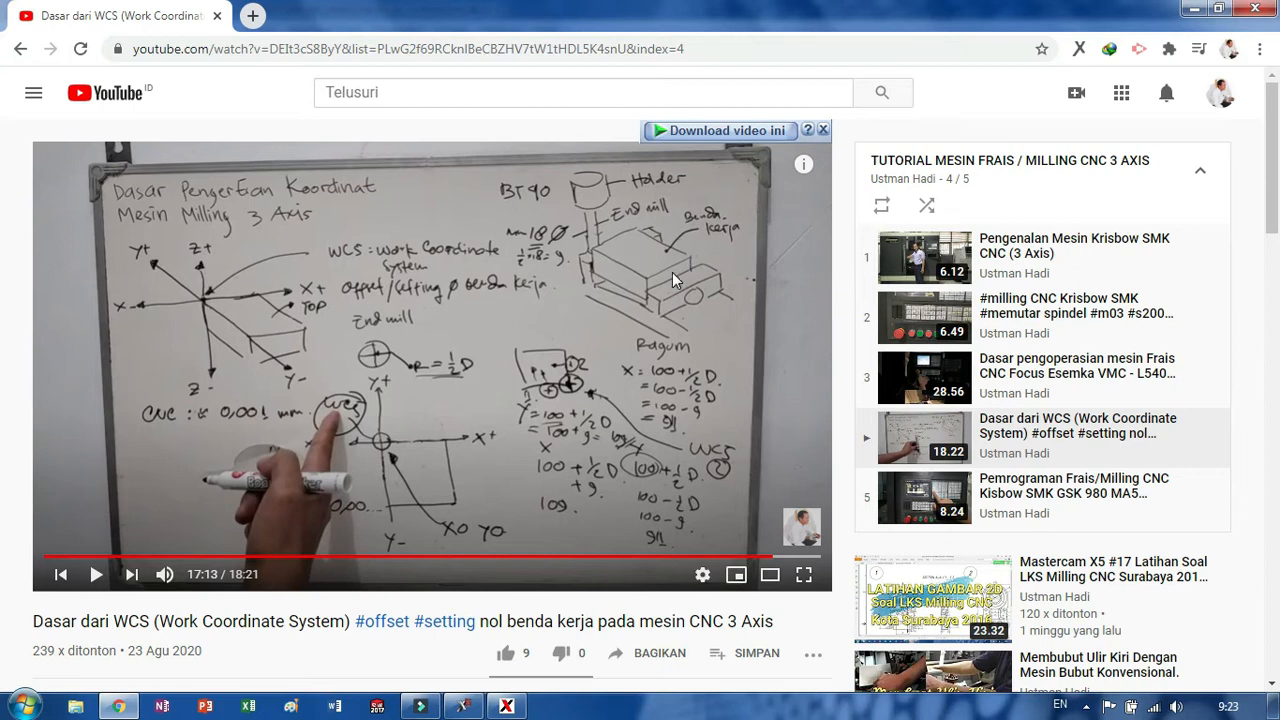
pyautogui.click(463, 706)
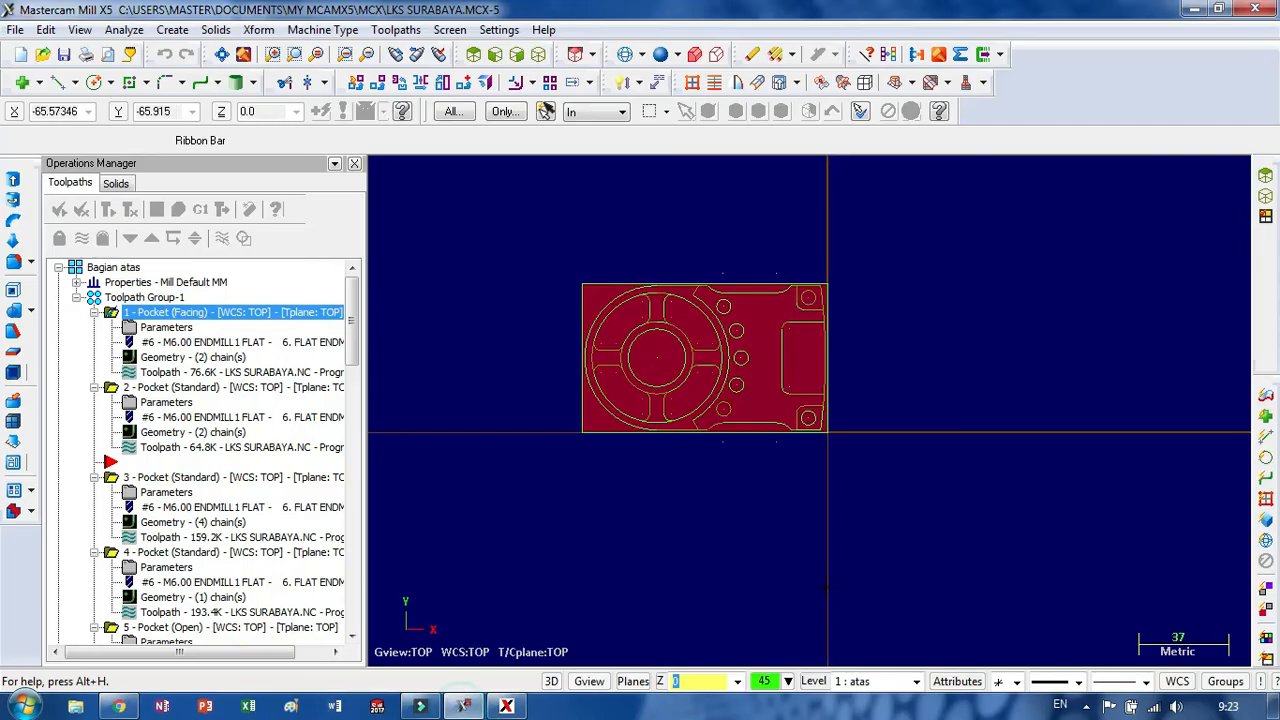
pyautogui.click(1177, 681)
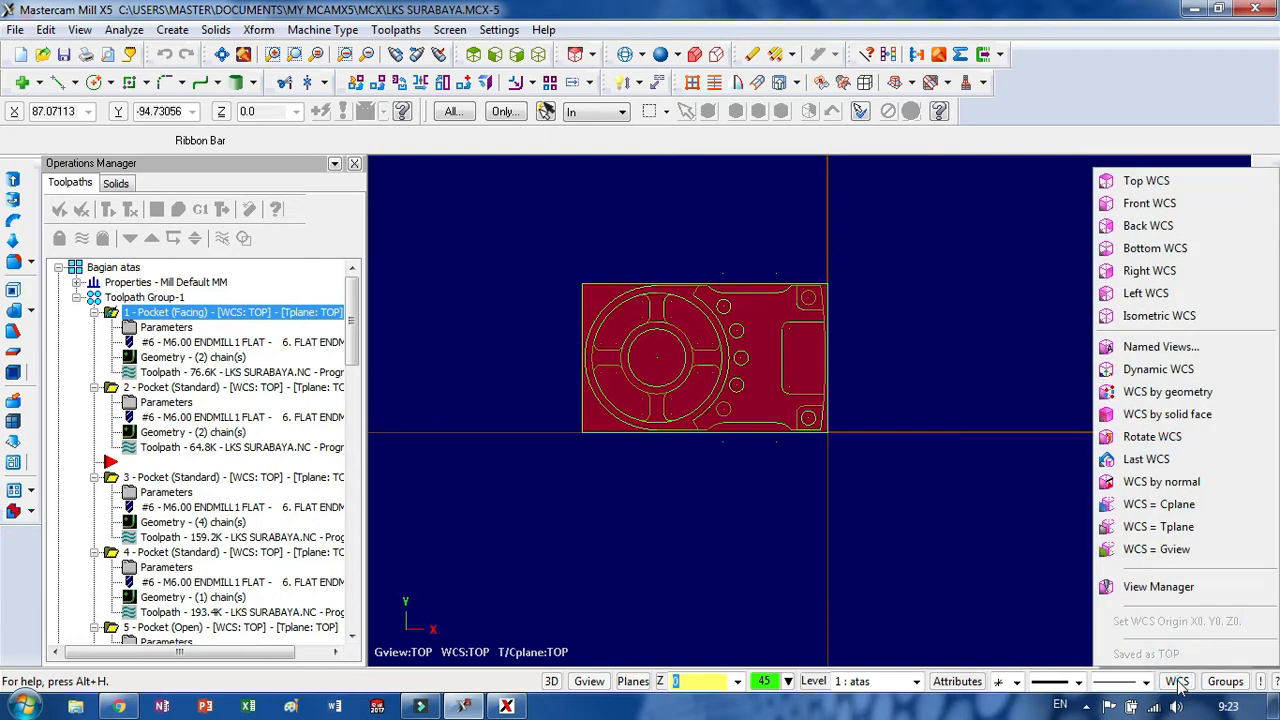
pyautogui.click(913, 504)
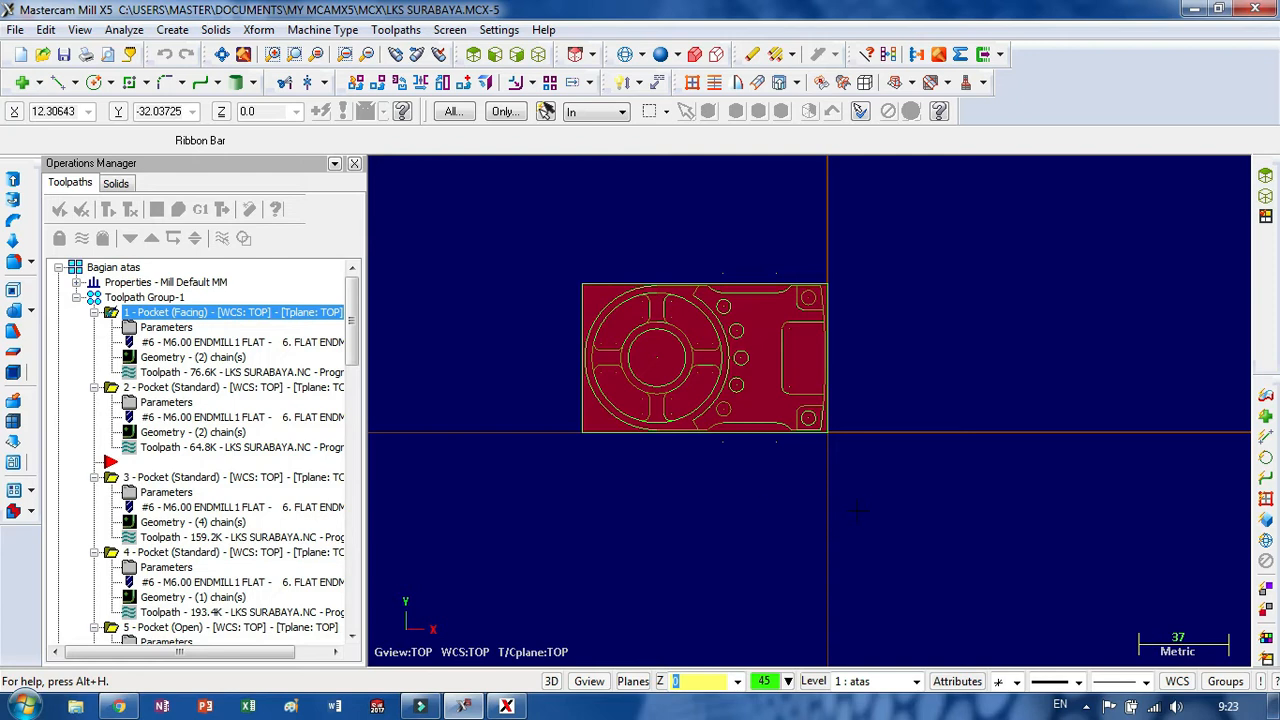
# - Switch to the NC editor and review the opening G-code lines following N106
pyautogui.click(508, 706)
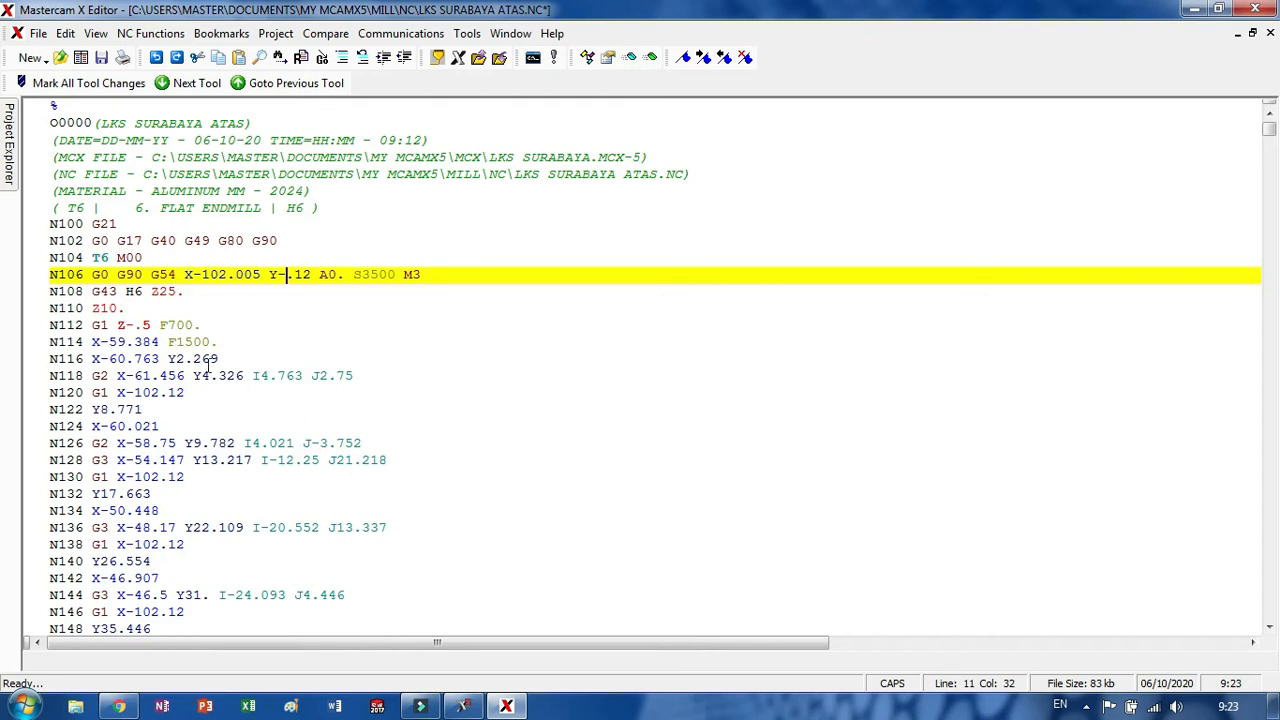
pyautogui.scroll(-1, 290, 357)
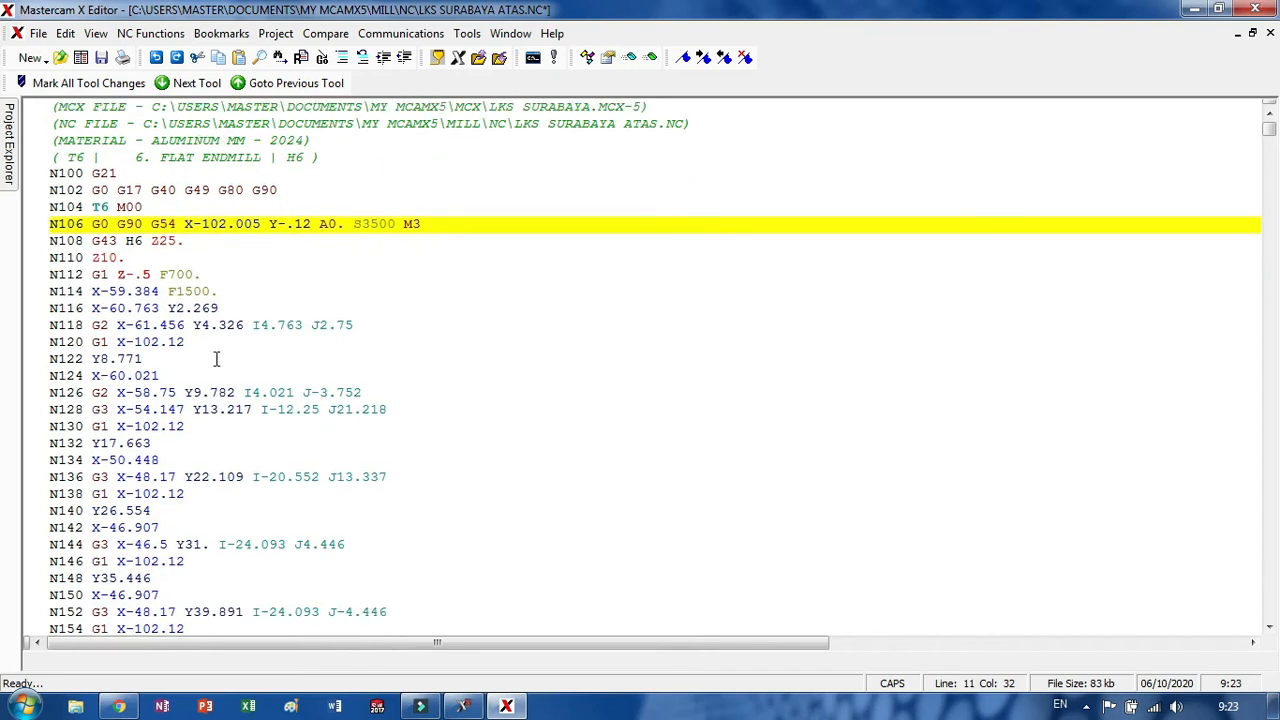
pyautogui.scroll(1, 160, 358)
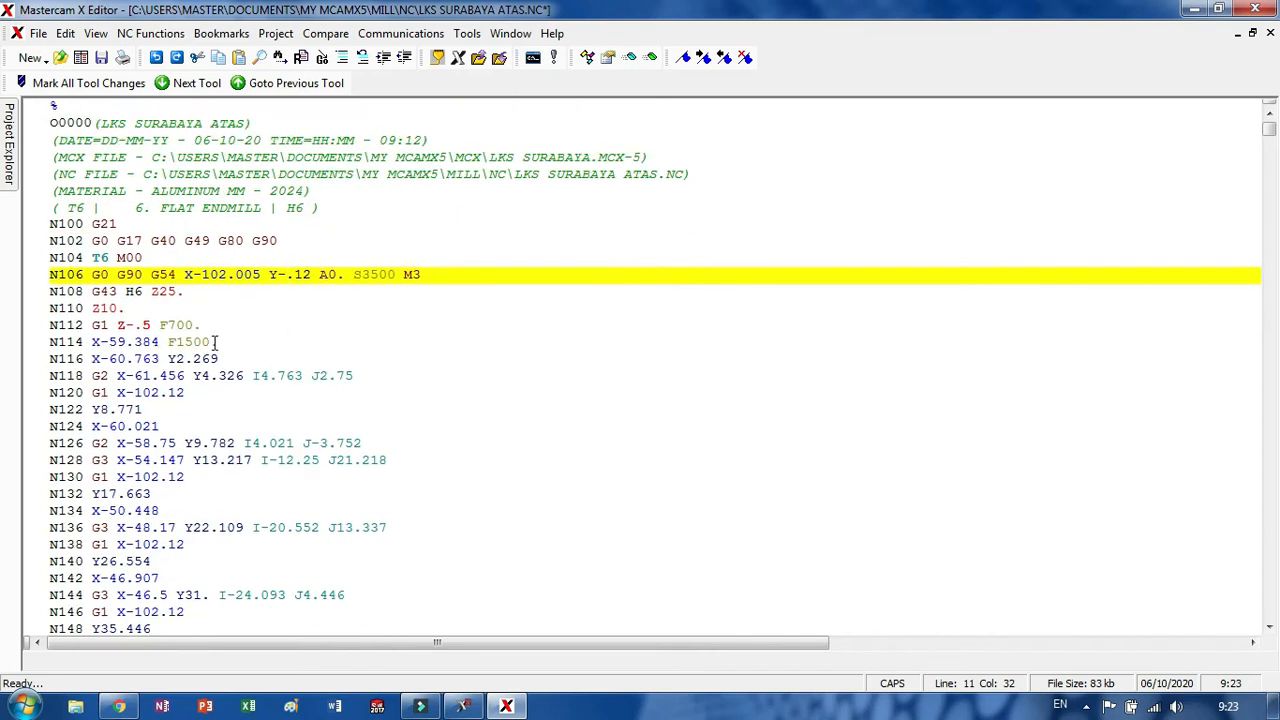
# - Try to replace the F700. feed rate from line N112 with F850. throughout the entire NC program
pyautogui.click(168, 328)
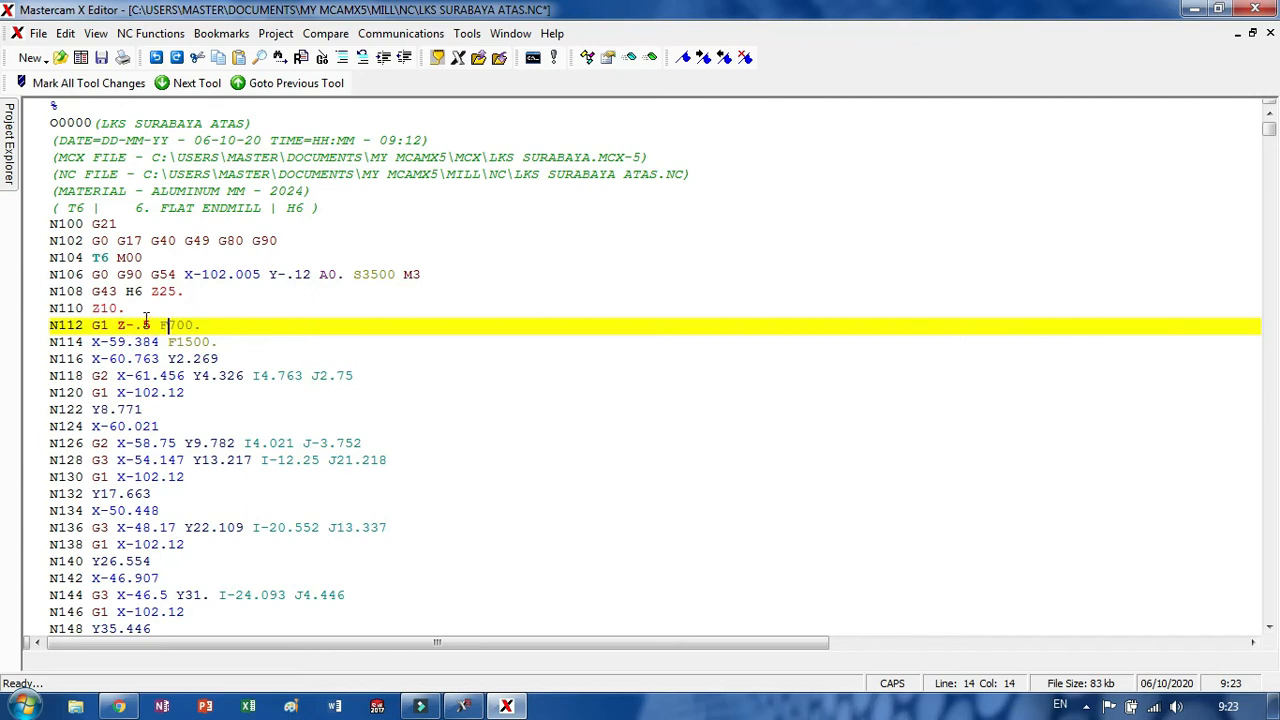
pyautogui.click(201, 325)
pyautogui.click(172, 323)
pyautogui.moveTo(172, 323); pyautogui.dragTo(201, 318)
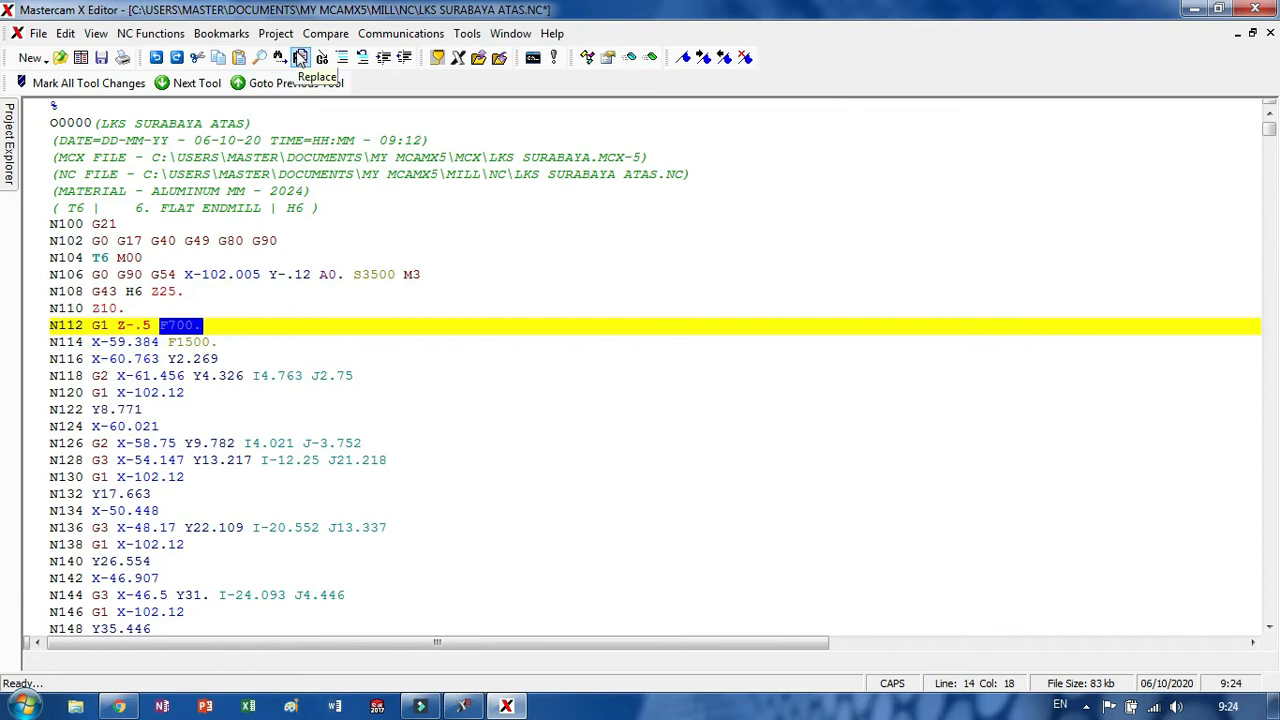
pyautogui.click(300, 58)
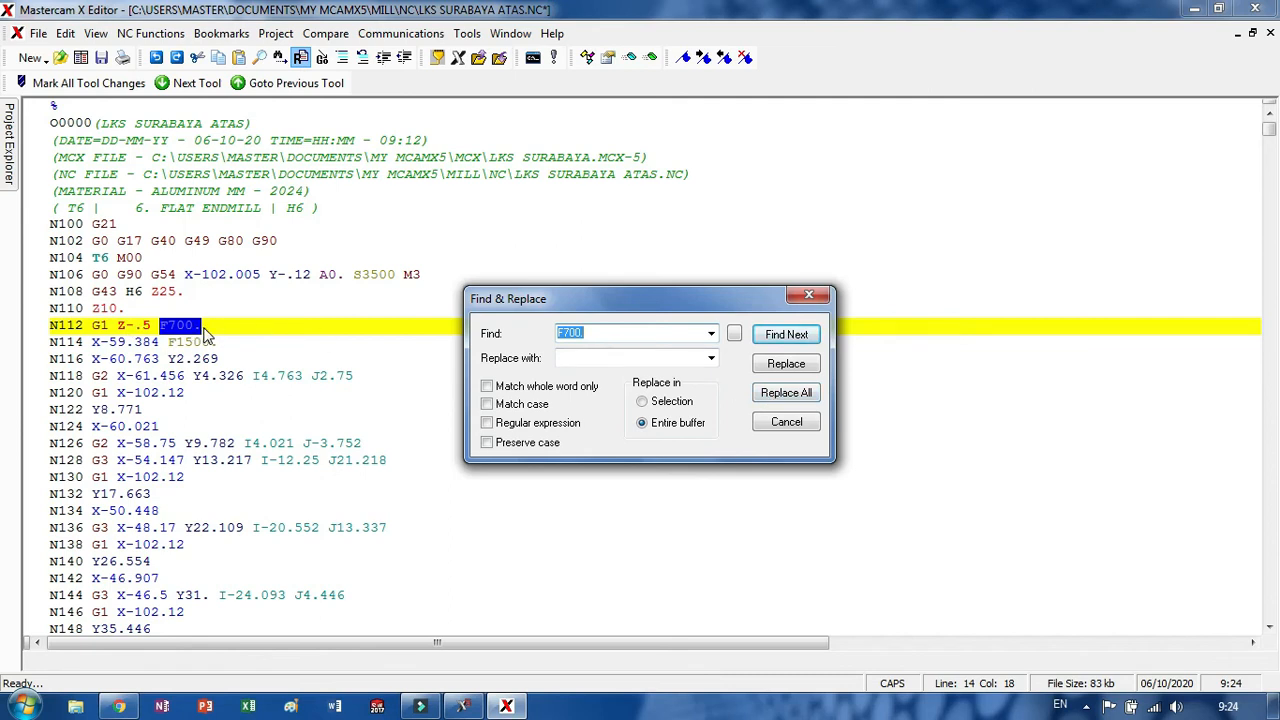
pyautogui.click(590, 336)
pyautogui.write('F85')
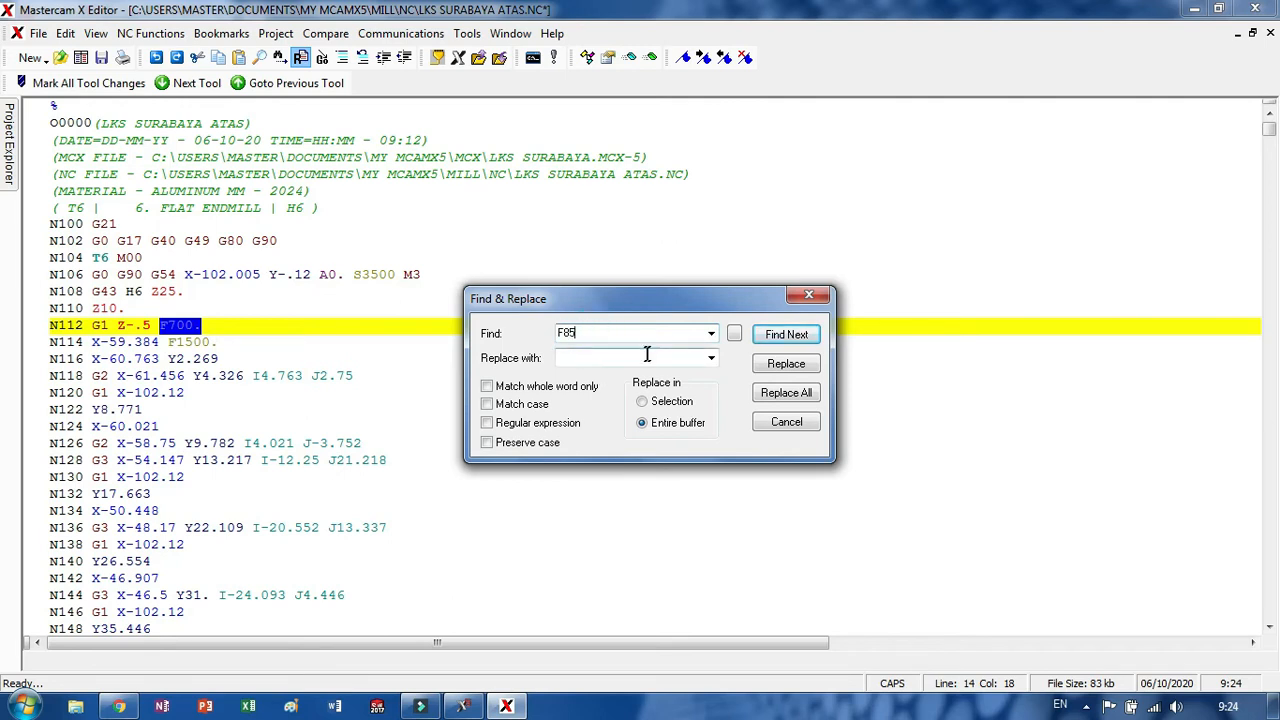
pyautogui.write('0.')
pyautogui.press('BackSpace')
pyautogui.click(587, 333)
pyautogui.click(637, 333)
pyautogui.click(786, 393)
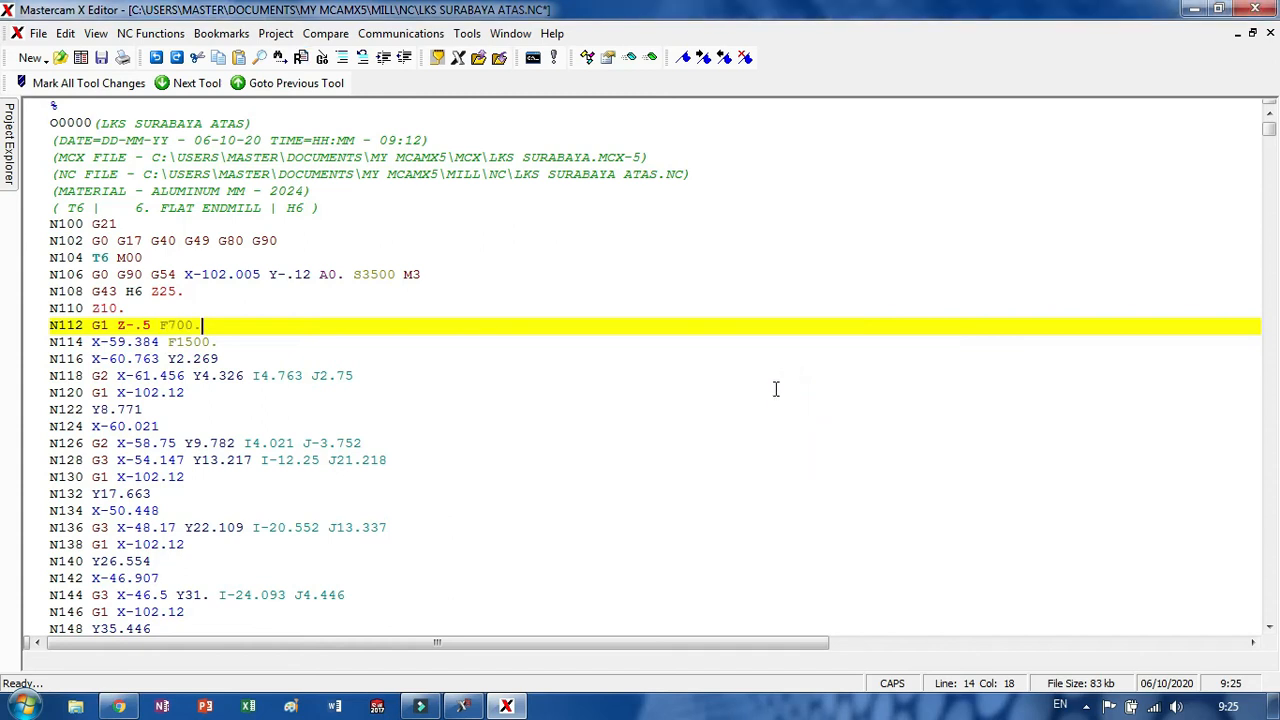
# - Replace all occurrences of the feed rate F700. with F850. in the entire NC program, taking the search text from line N112
pyautogui.click(195, 326)
pyautogui.hotkey('shift', 'Left')
pyautogui.hotkey('shift', 'Left')
pyautogui.hotkey('shift', 'Left')
pyautogui.hotkey('shift', 'Left')
pyautogui.hotkey('shift', 'Left')
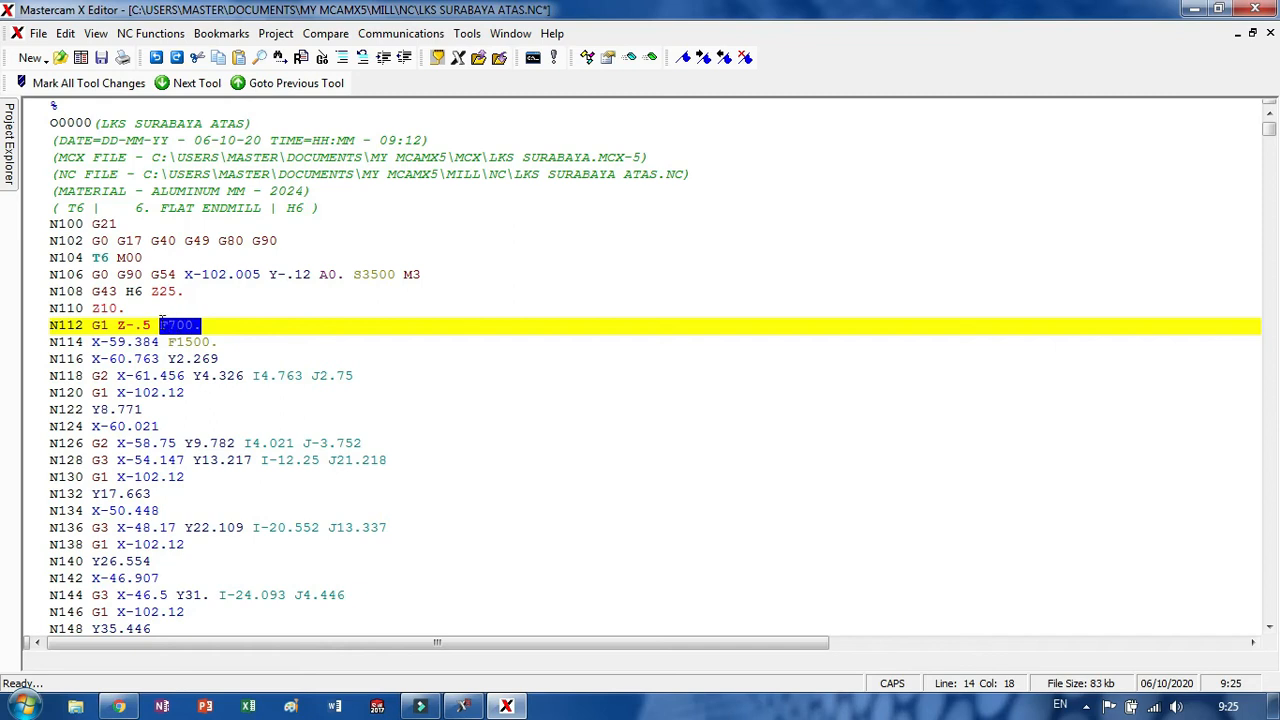
pyautogui.click(300, 58)
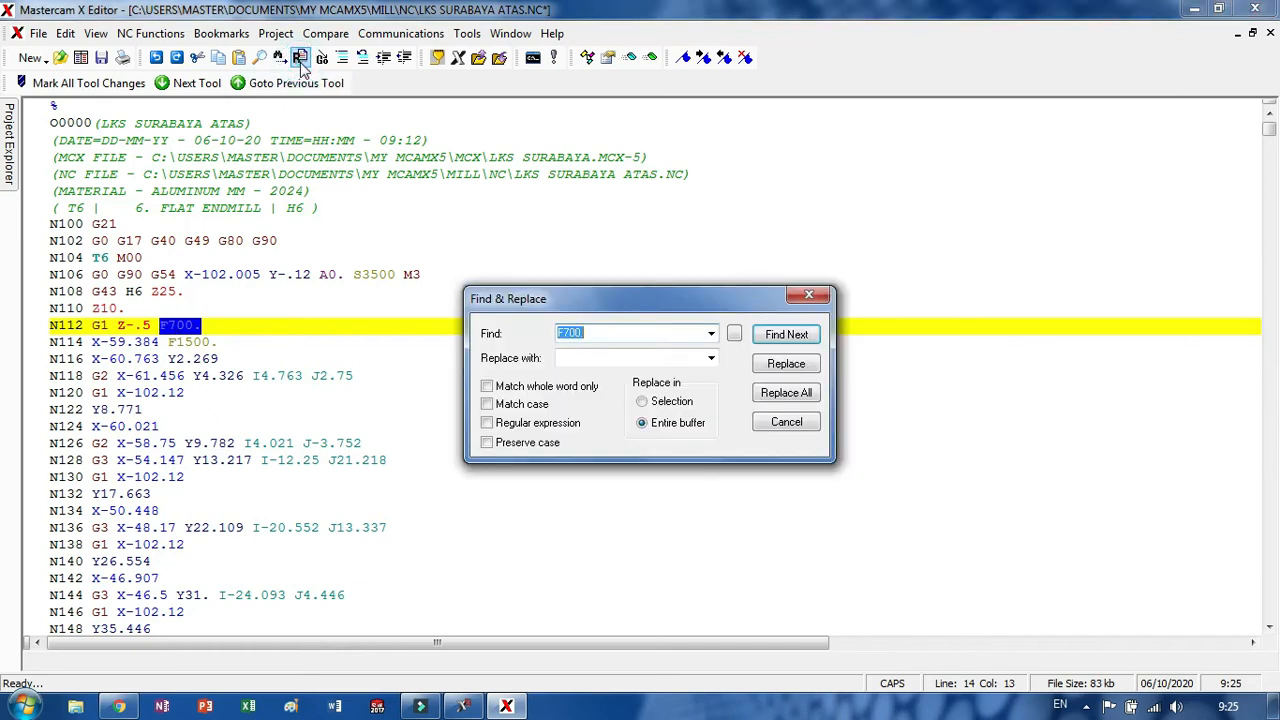
pyautogui.click(574, 360)
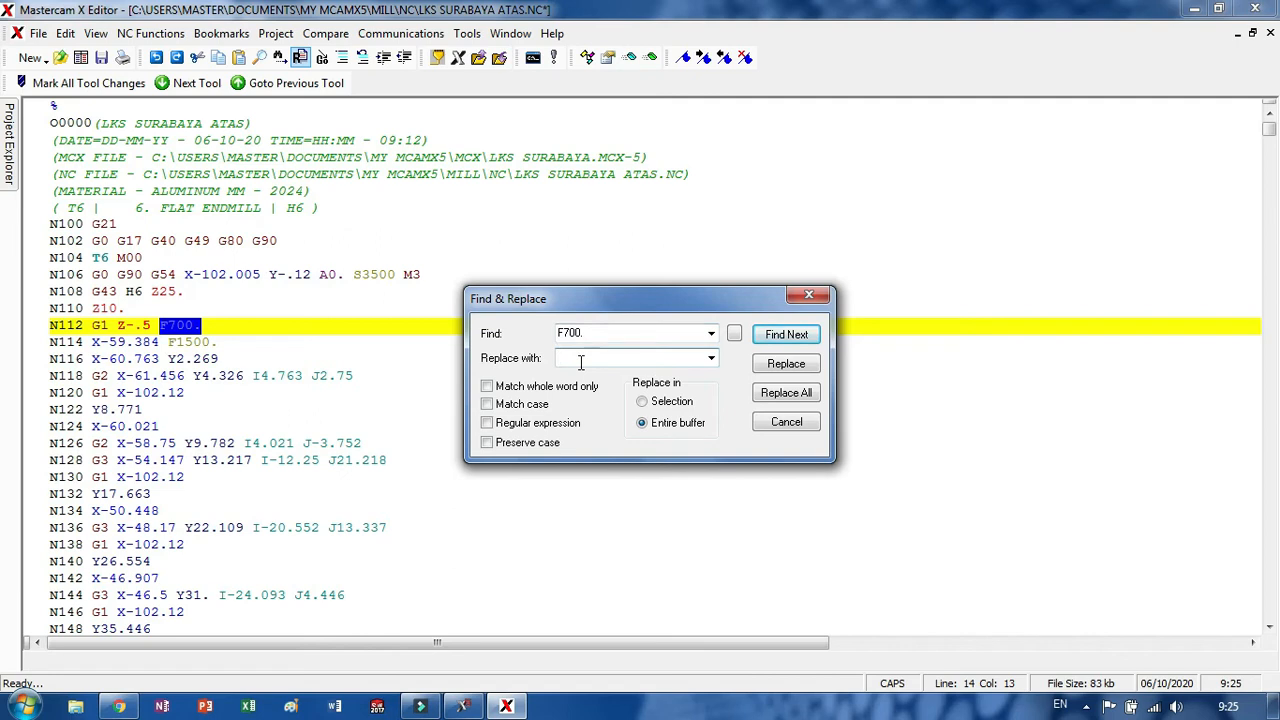
pyautogui.write('F850.')
pyautogui.click(784, 393)
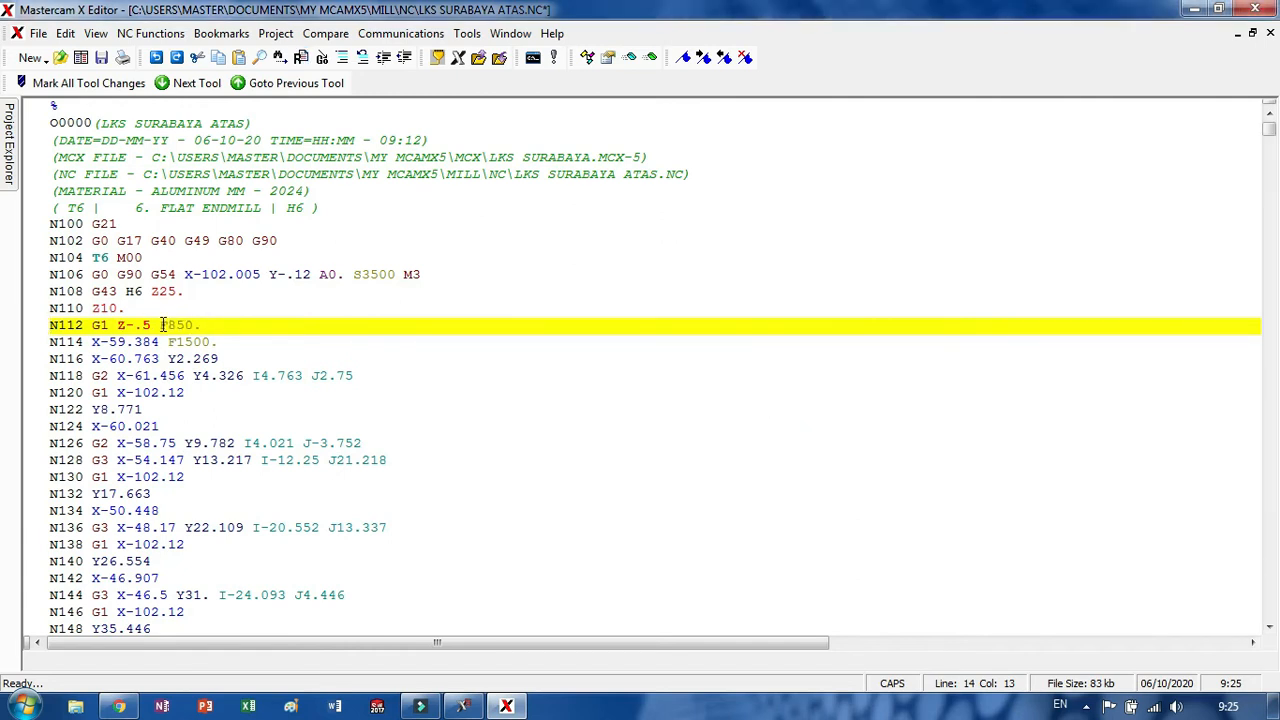
# - Find the successive F850. occurrences throughout the NC program, taking the search text from line N112, to check the feed rate replacement
pyautogui.click(226, 326)
pyautogui.hotkey('ctrl', 'f')
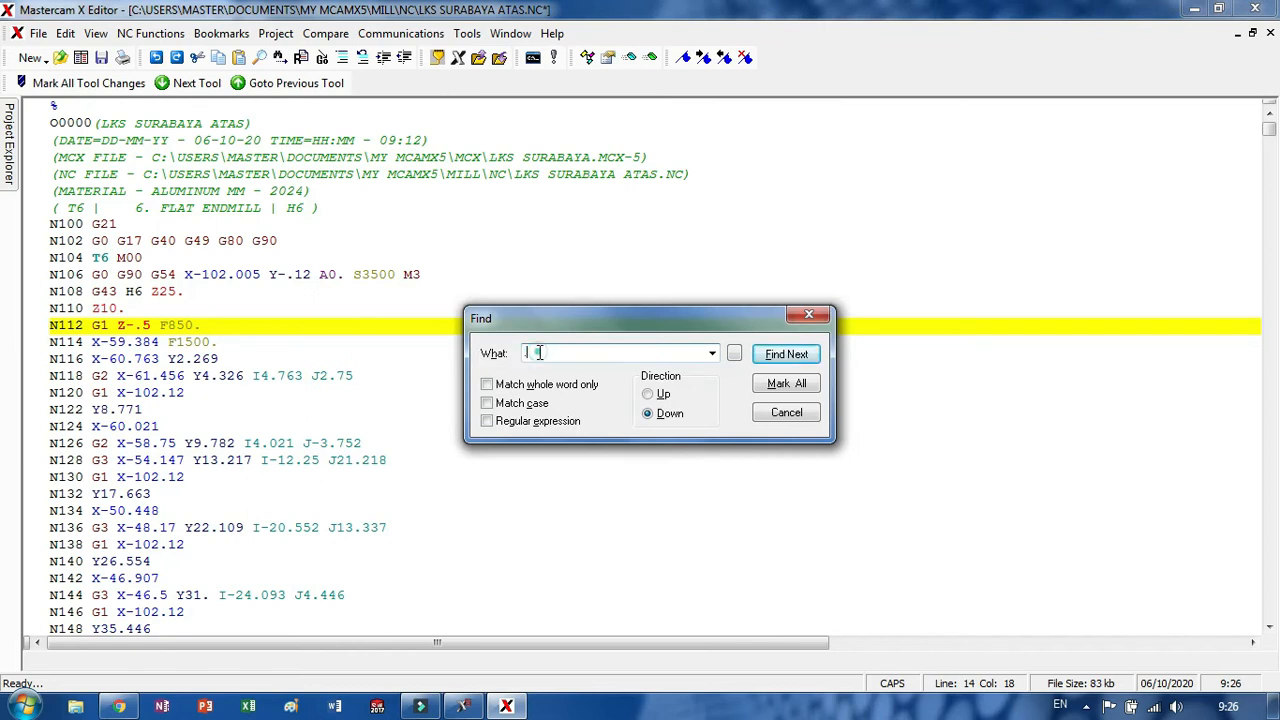
pyautogui.click(810, 317)
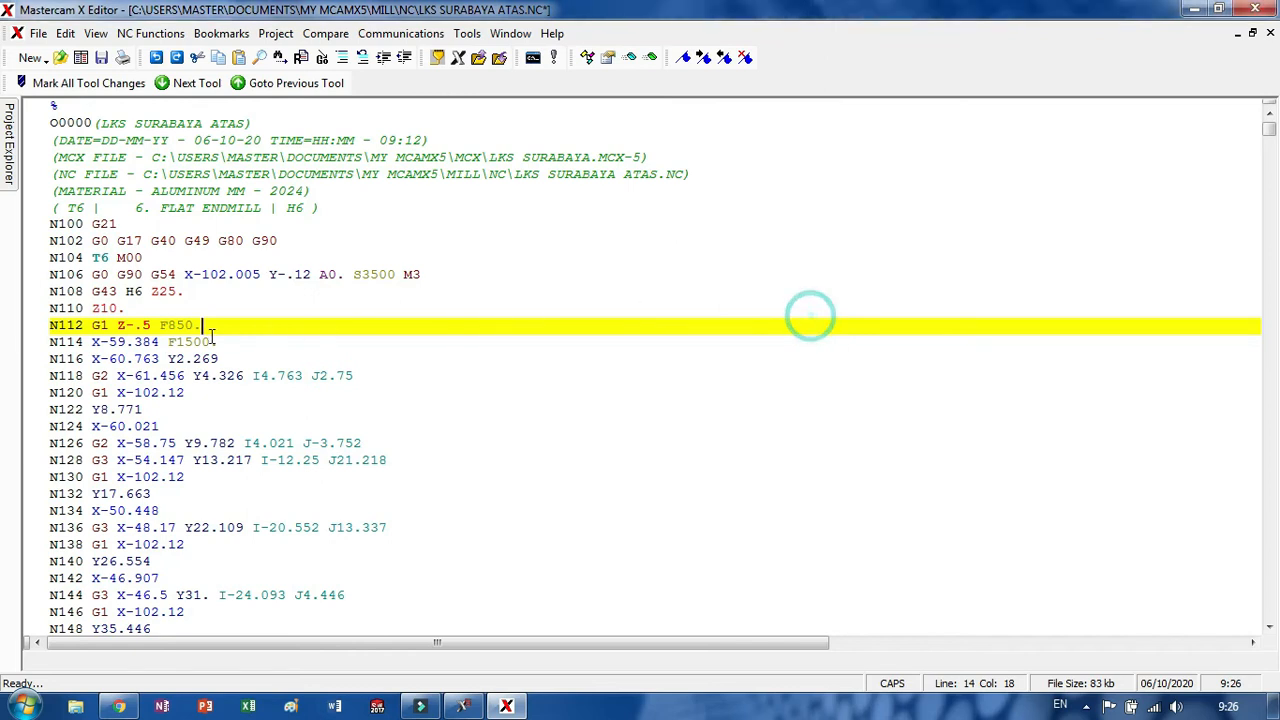
pyautogui.moveTo(160, 325); pyautogui.dragTo(203, 326)
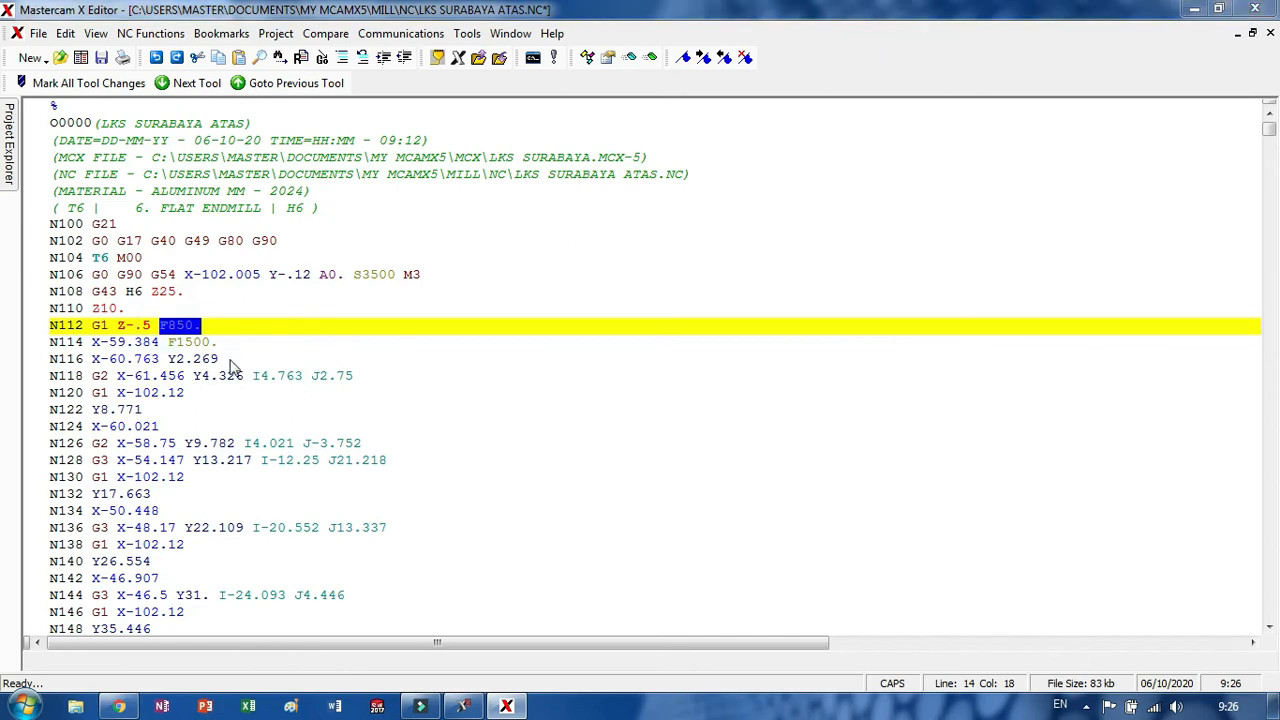
pyautogui.hotkey('ctrl', 'f')
pyautogui.click(787, 355)
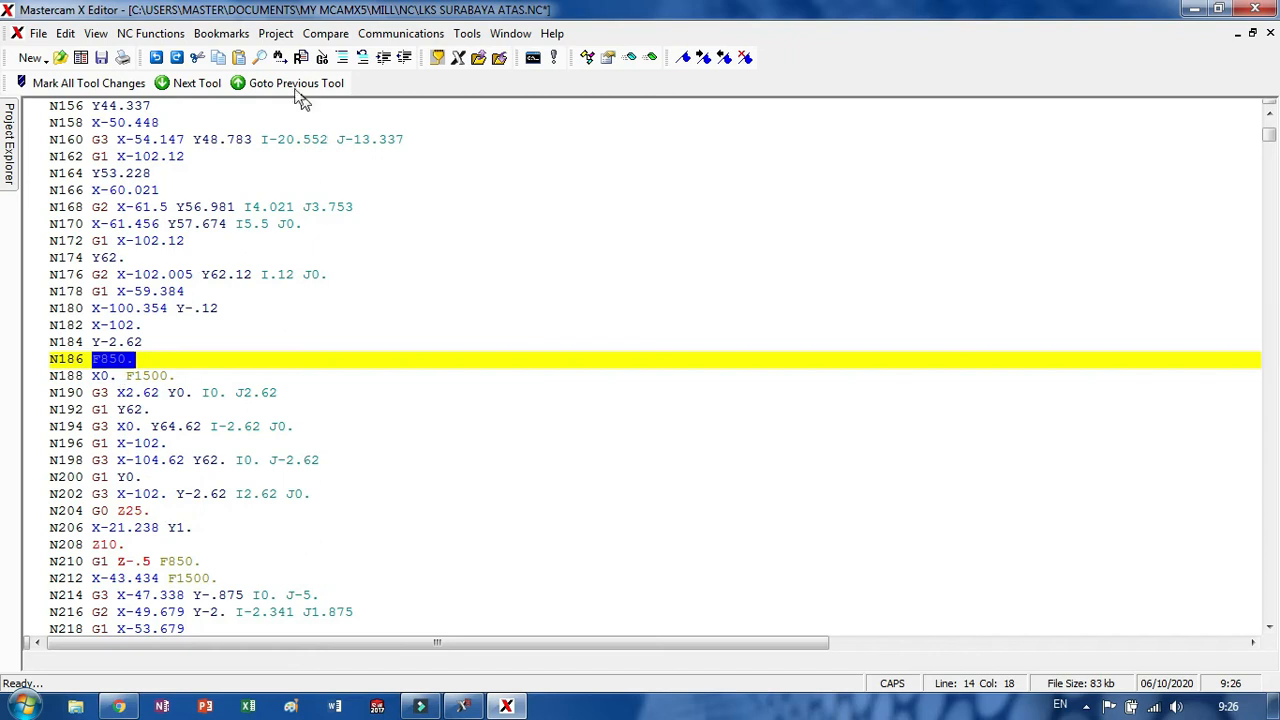
pyautogui.click(281, 57)
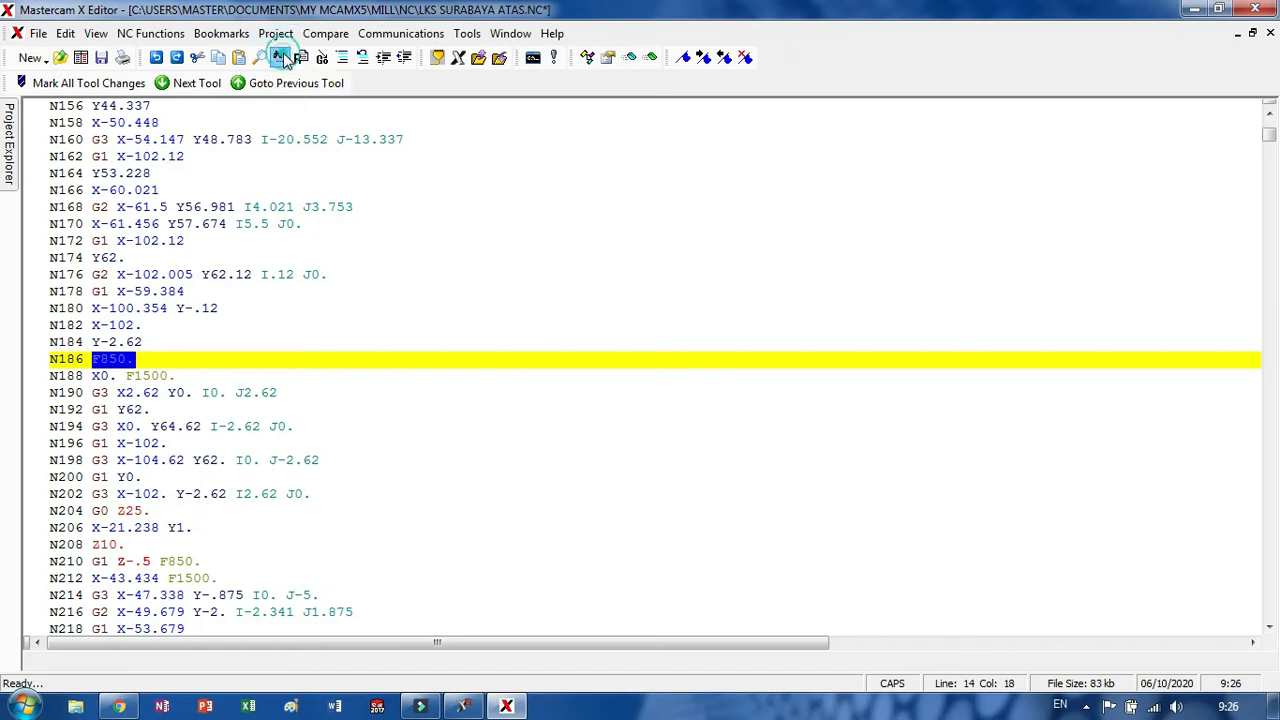
pyautogui.click(281, 57)
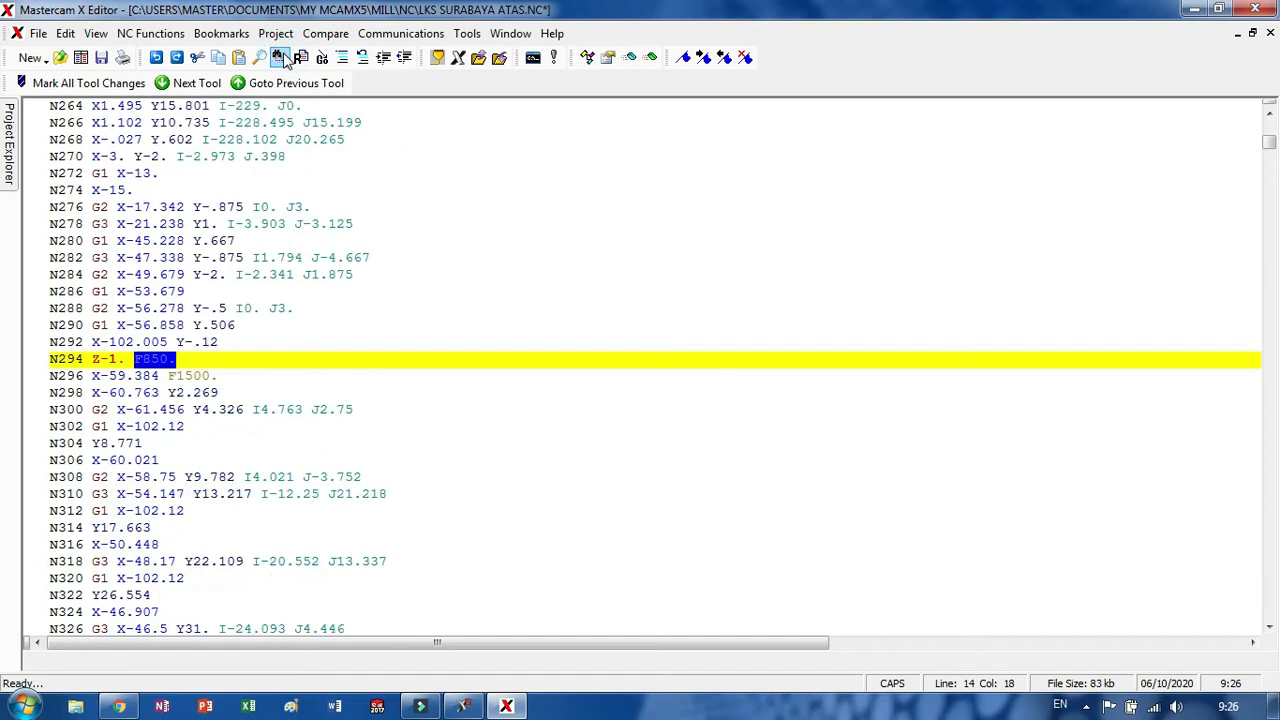
pyautogui.click(281, 57)
pyautogui.click(281, 57)
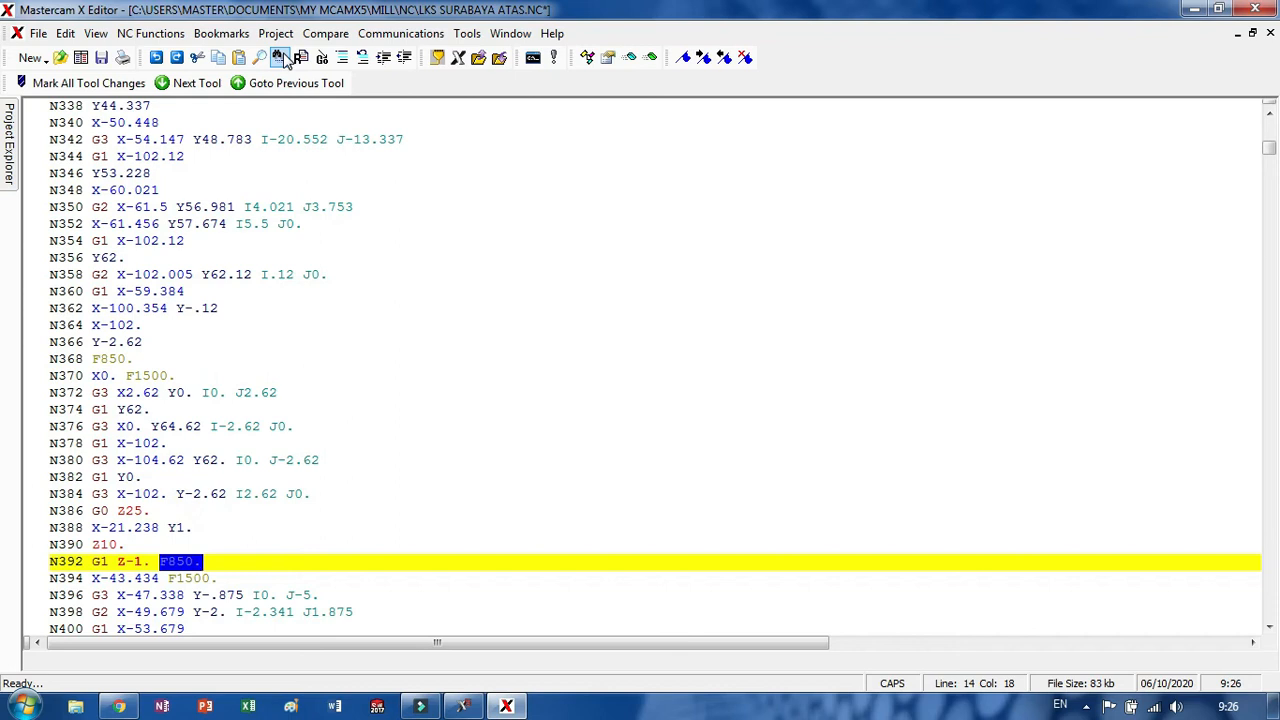
pyautogui.click(281, 57)
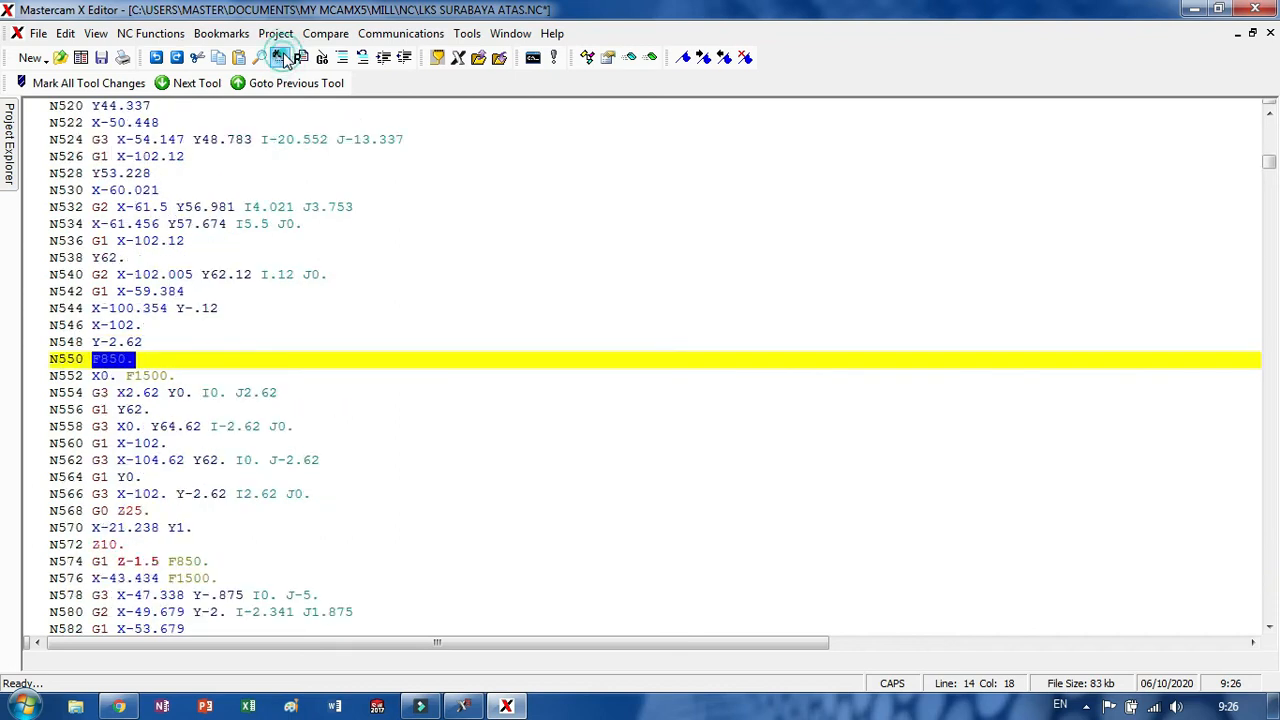
pyautogui.click(281, 57)
pyautogui.click(281, 57)
pyautogui.click(281, 57)
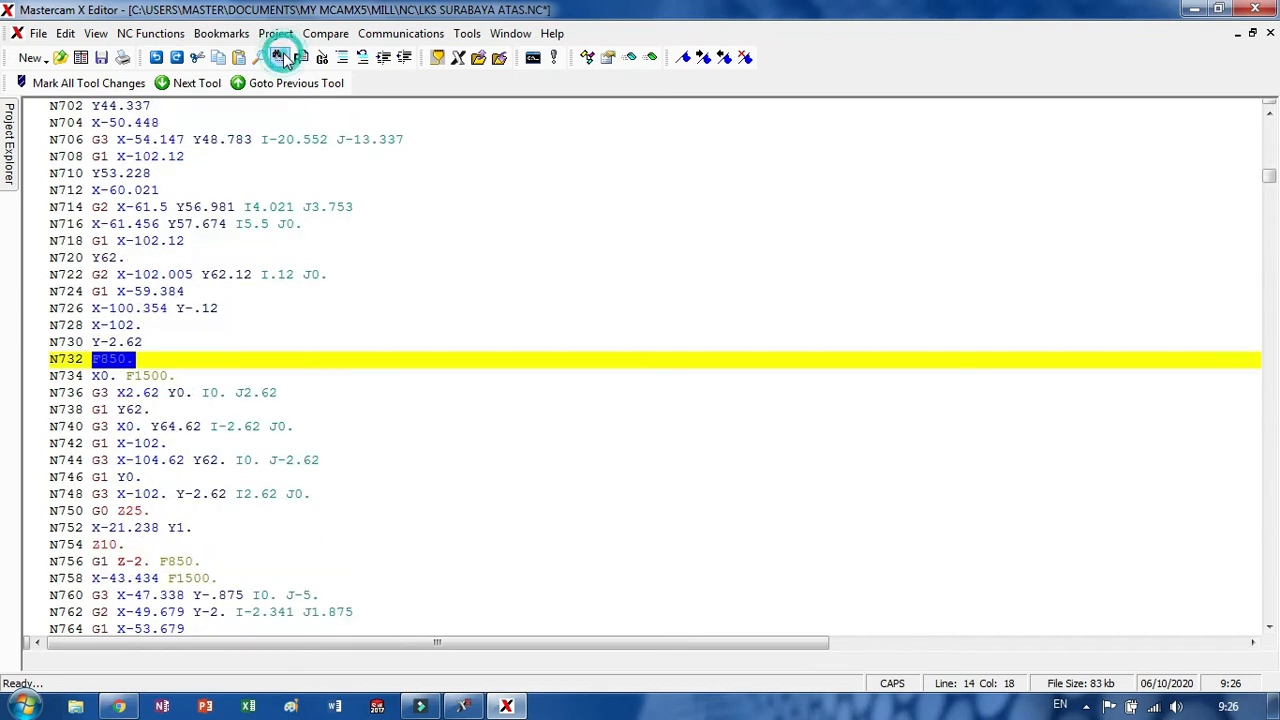
pyautogui.click(281, 57)
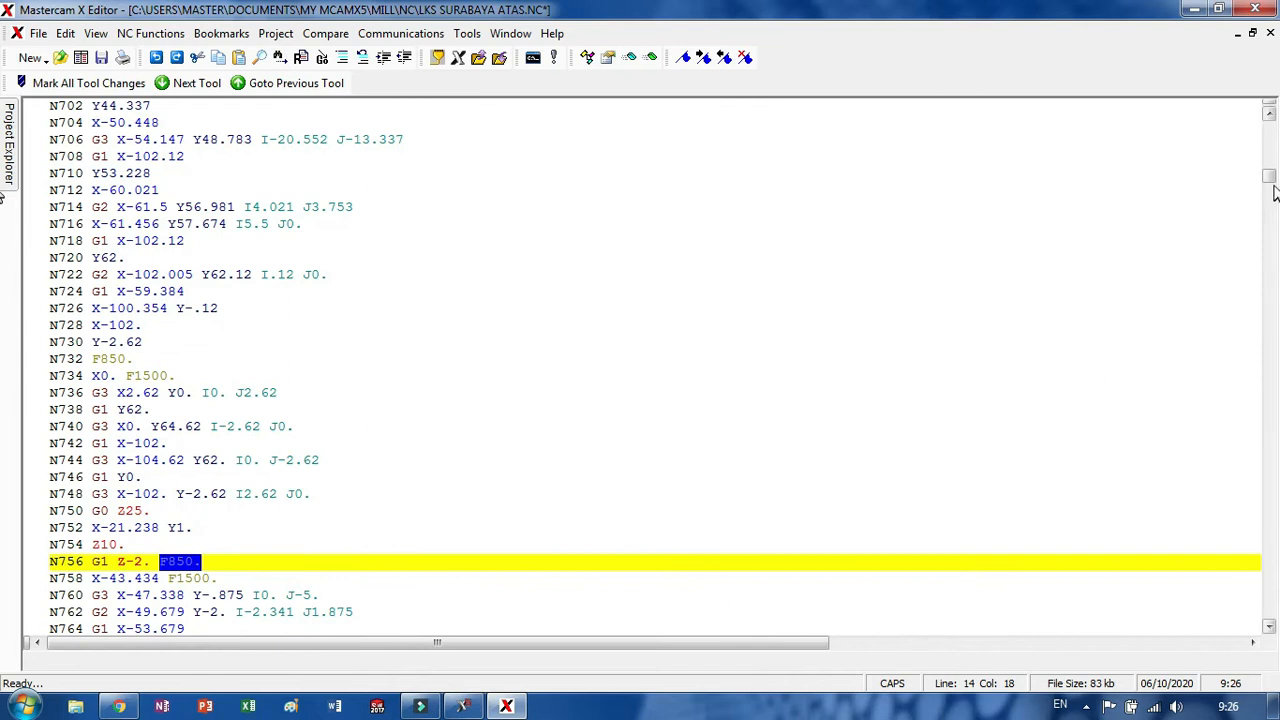
pyautogui.moveTo(1270, 180); pyautogui.dragTo(1250, 350)
# - Review lines N104 to N108 at the start of the program, highlighting the words H6 Z25. in line N108
pyautogui.click(197, 266)
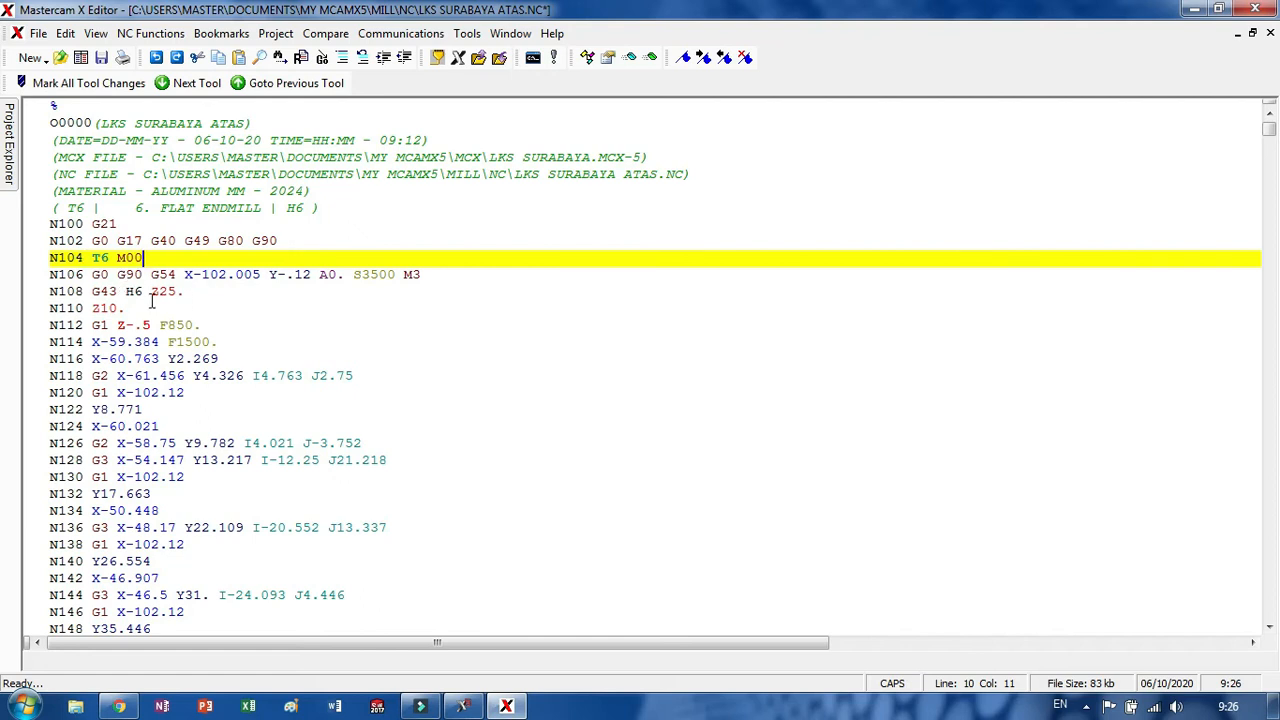
pyautogui.click(202, 276)
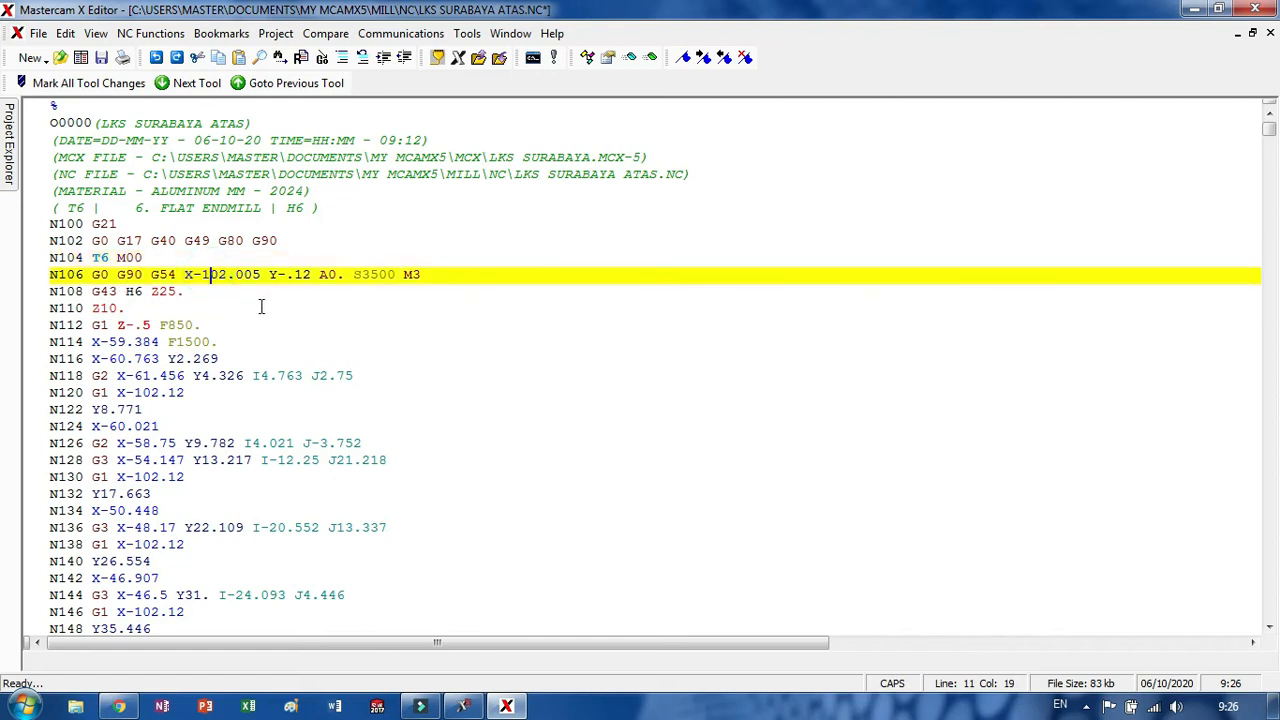
pyautogui.doubleClick(130, 291)
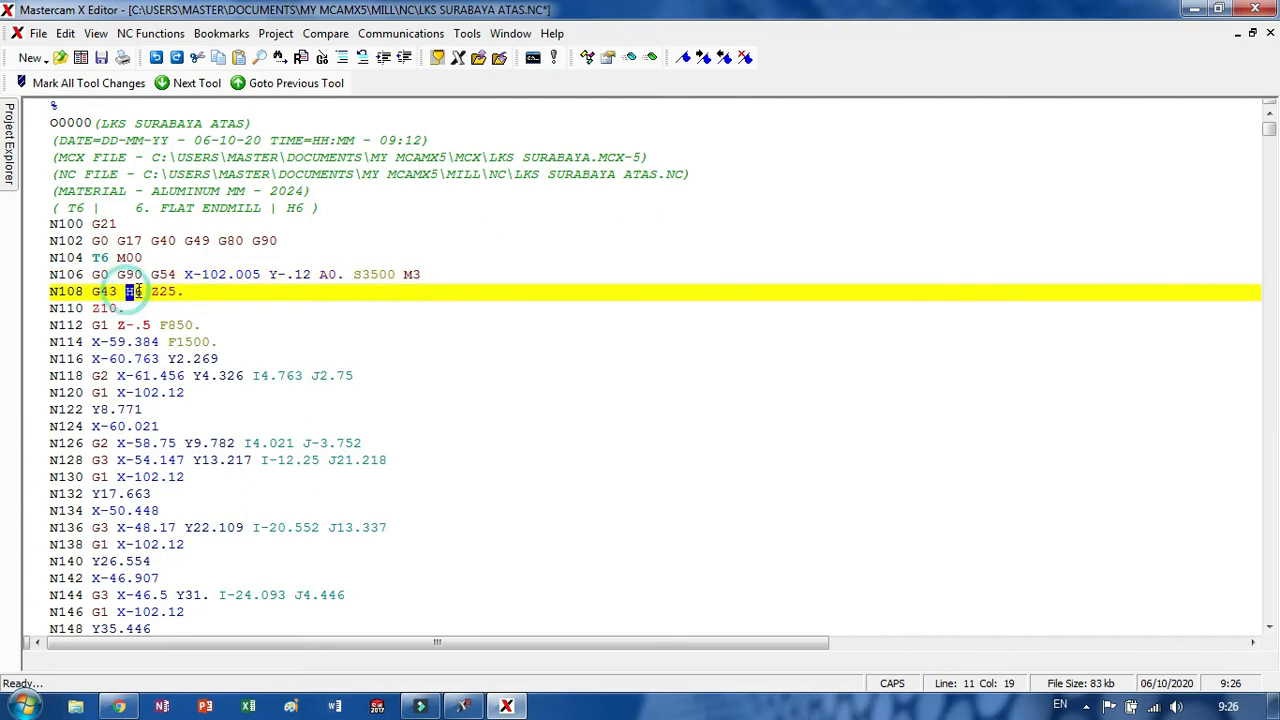
pyautogui.moveTo(133, 291); pyautogui.dragTo(186, 291)
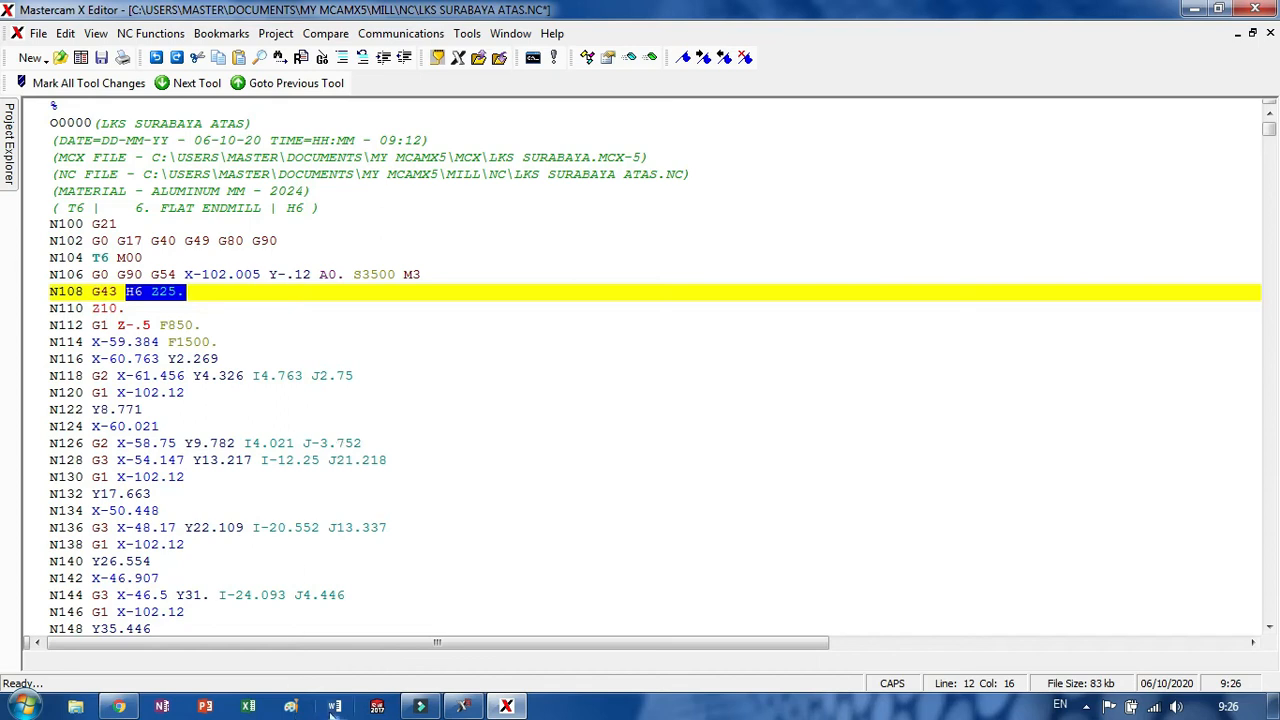
# - Recheck the WCS diagram in the Chrome video, glance at the part in Mastercam, and return to the NC editor
pyautogui.click(119, 706)
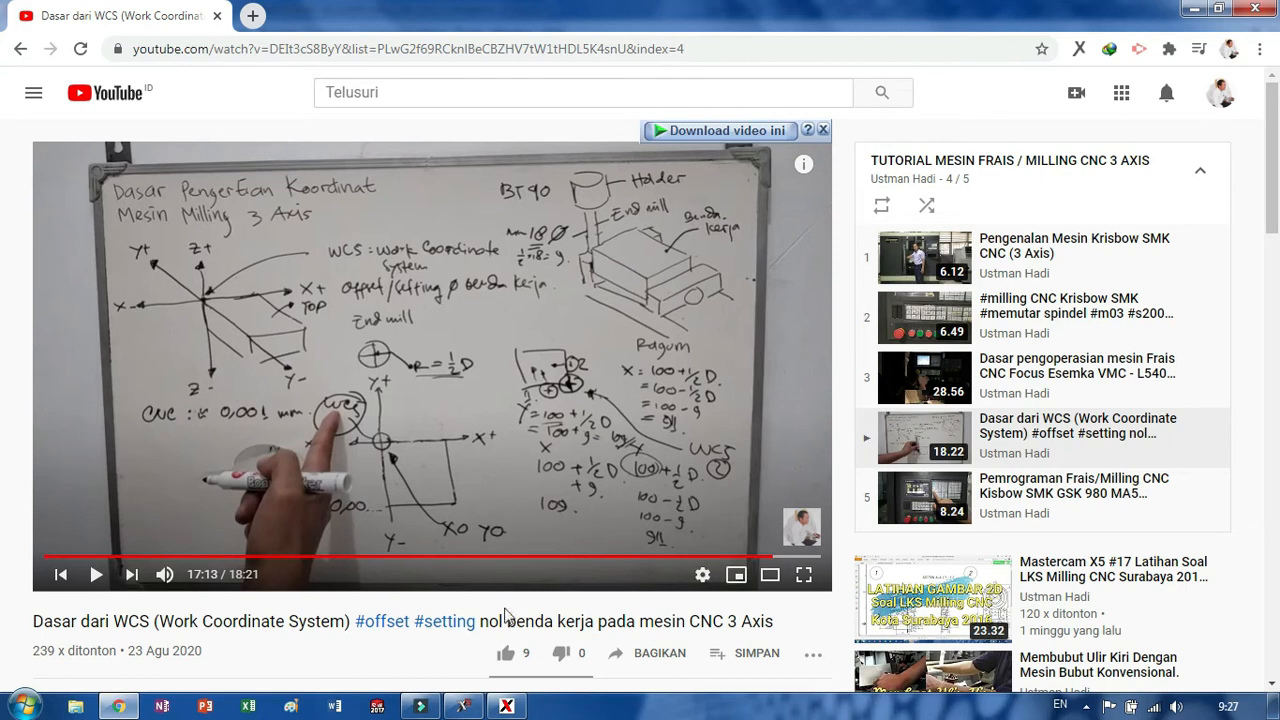
pyautogui.click(476, 706)
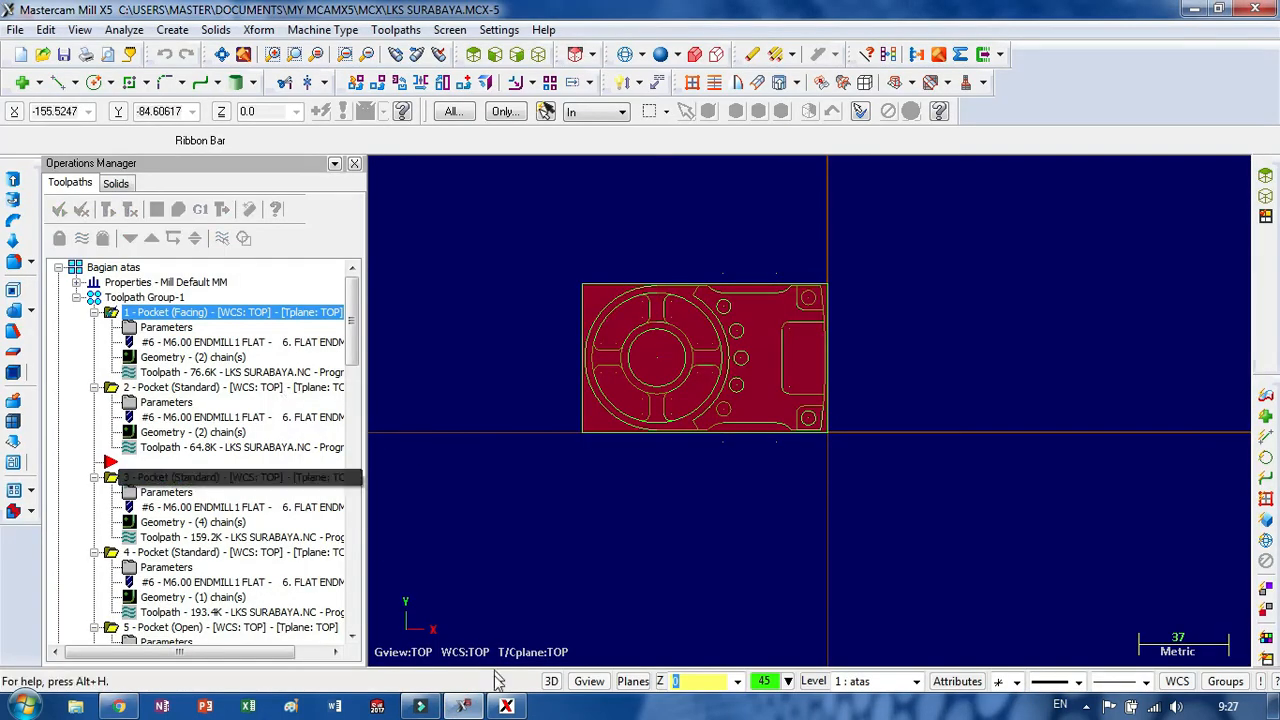
pyautogui.click(506, 706)
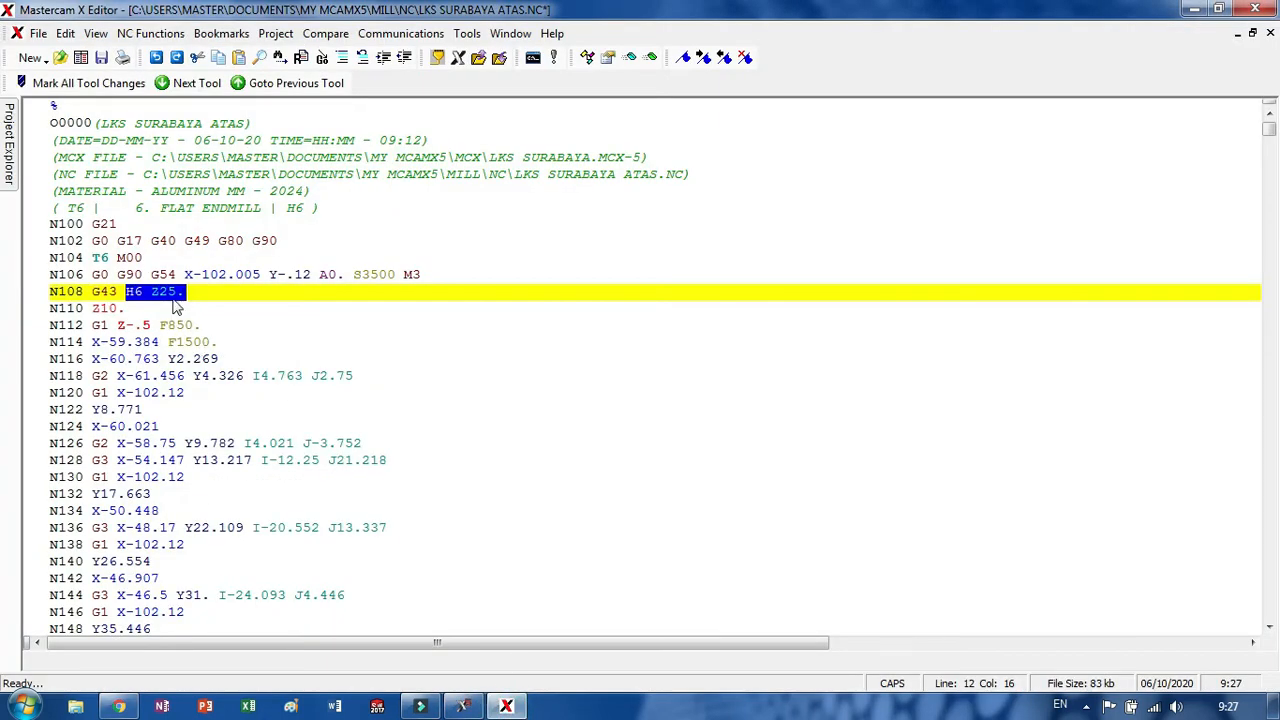
# - Delete H6 Z25. from line N108, leaving only G43 in the block
pyautogui.click(190, 291)
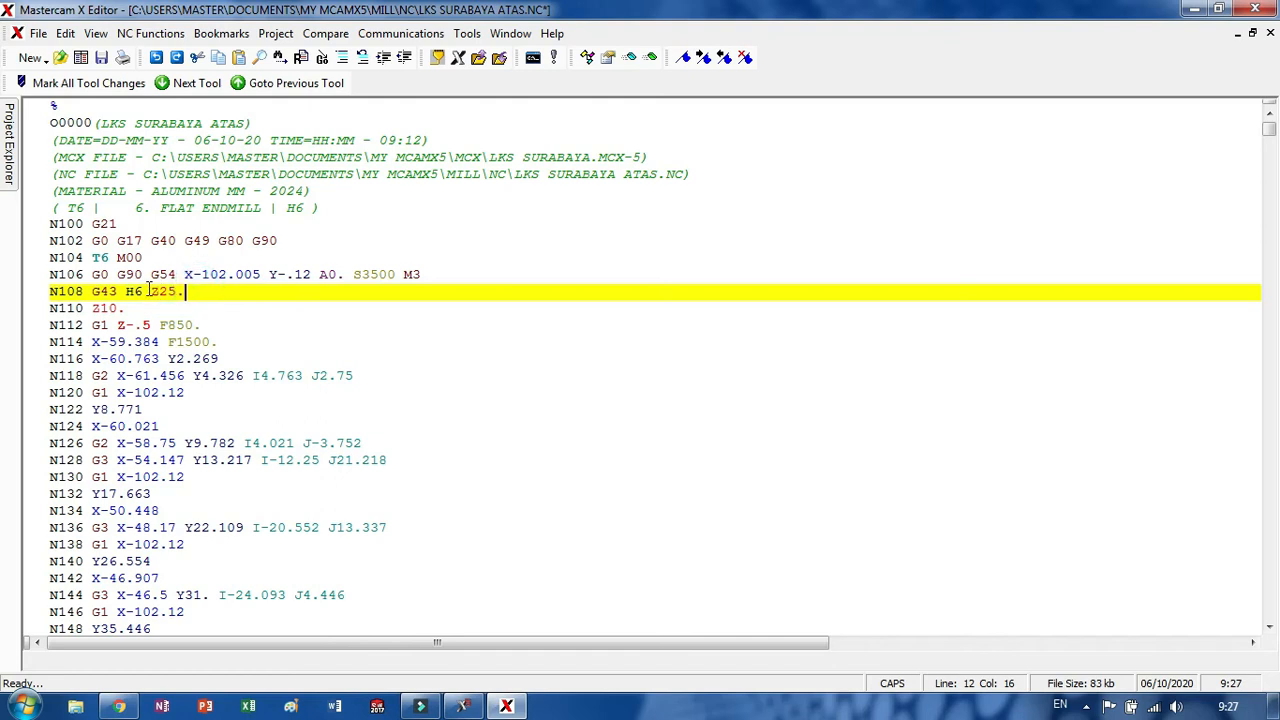
pyautogui.moveTo(151, 291); pyautogui.dragTo(189, 291)
pyautogui.doubleClick(134, 291)
pyautogui.moveTo(134, 291); pyautogui.dragTo(187, 291)
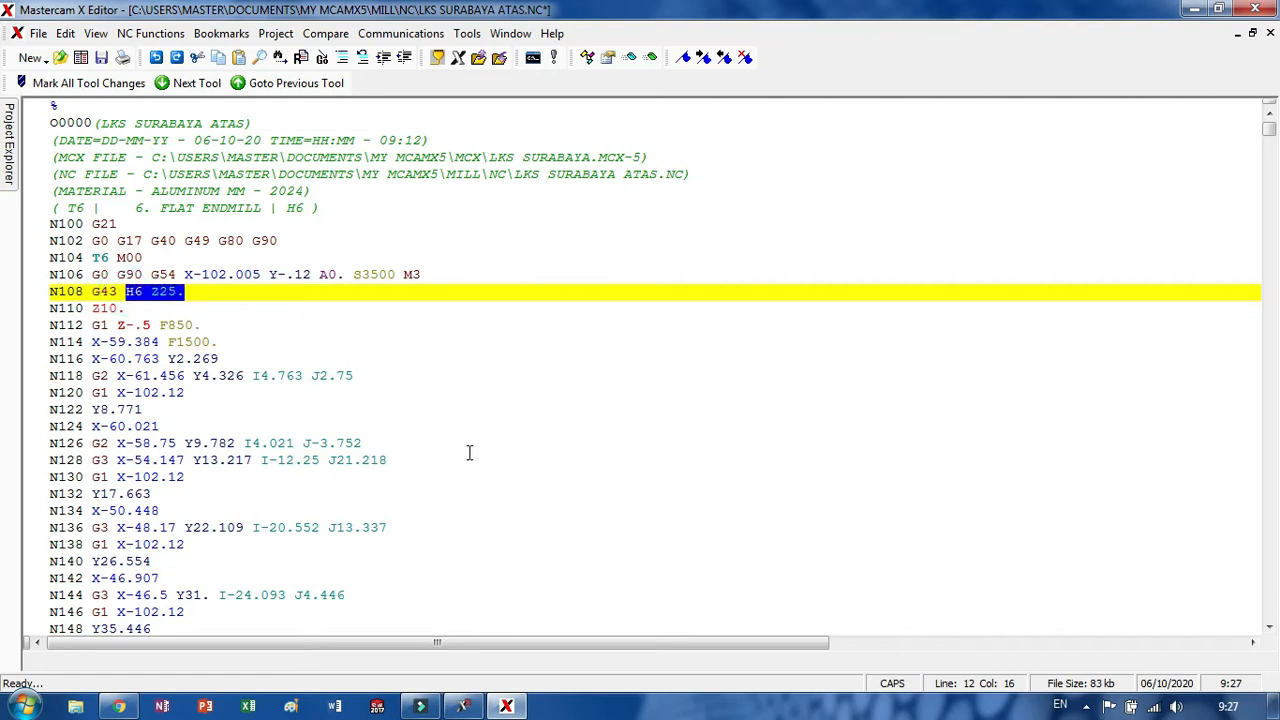
pyautogui.press('Delete')
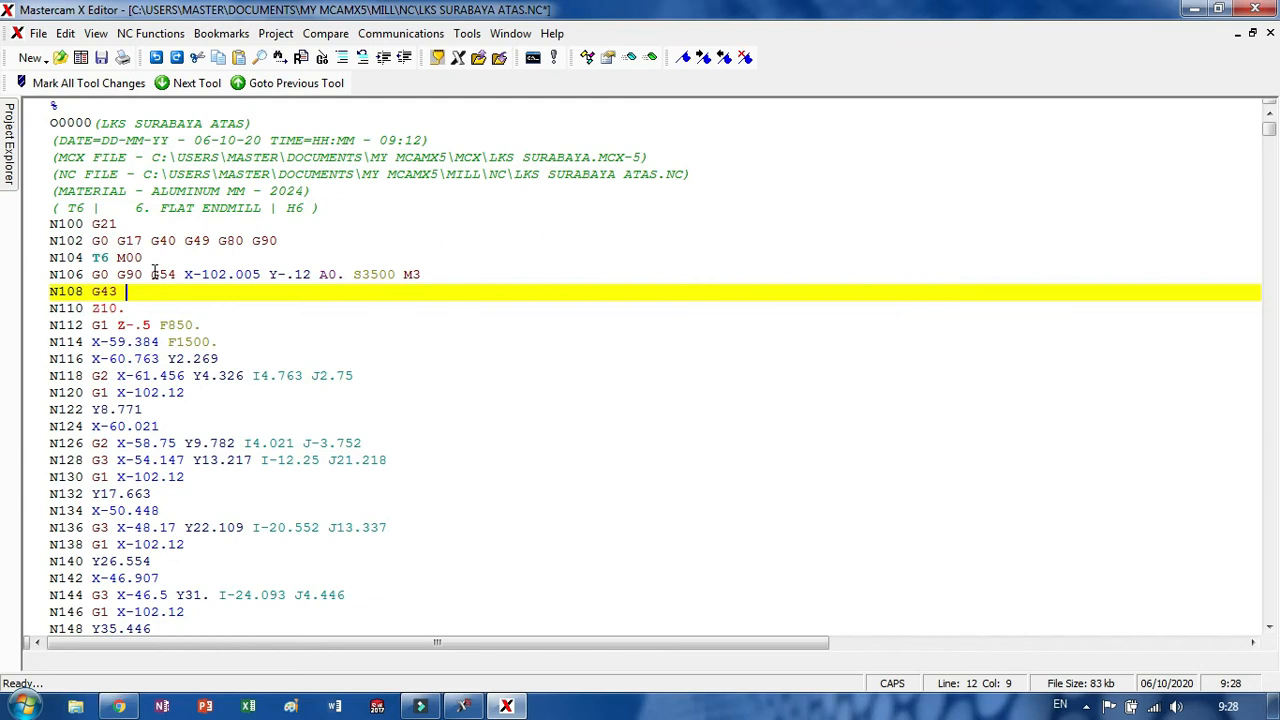
# - Highlight the G54 word in line N106 for review, and keep the current Windows color scheme without further messages
pyautogui.moveTo(152, 274); pyautogui.dragTo(178, 274)
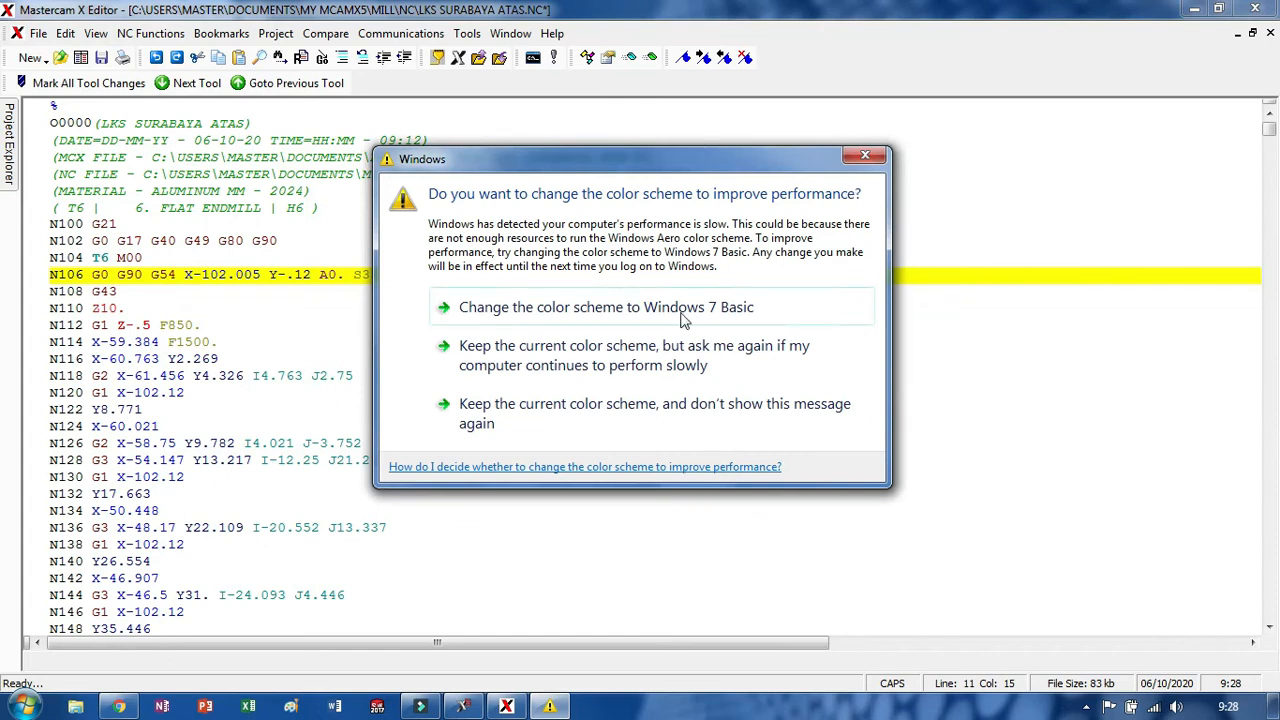
pyautogui.click(534, 424)
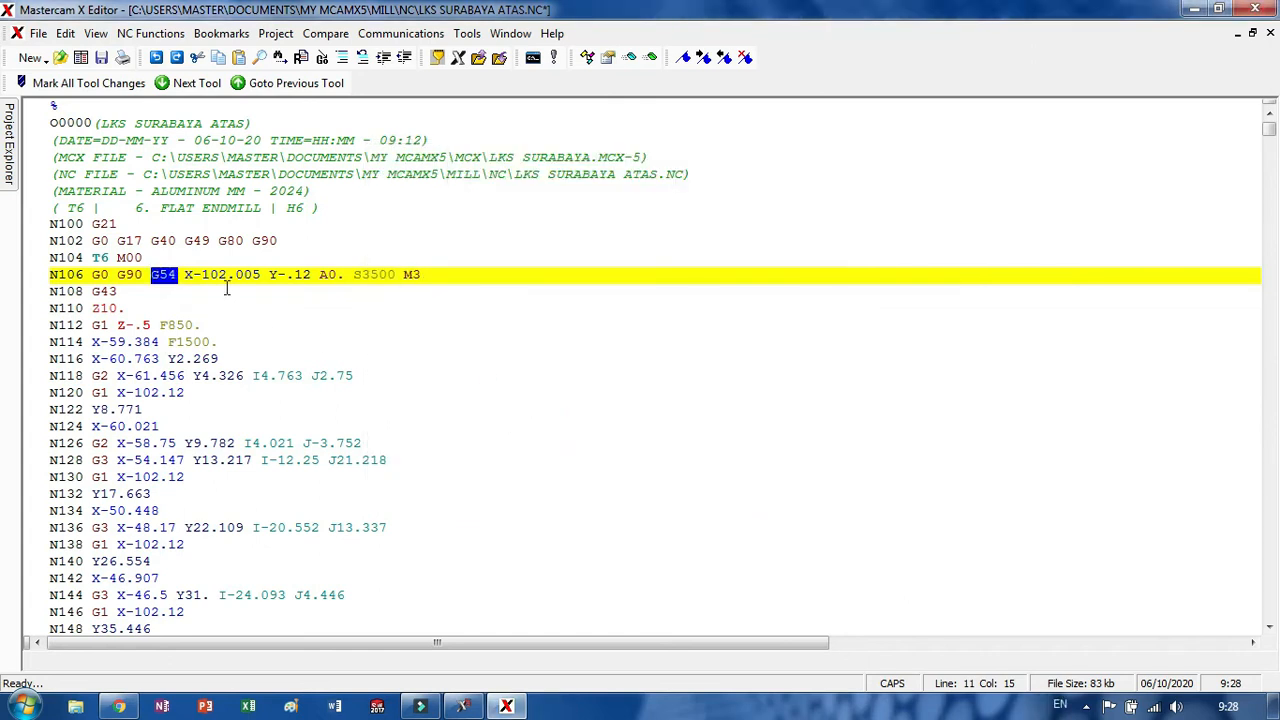
pyautogui.click(225, 272)
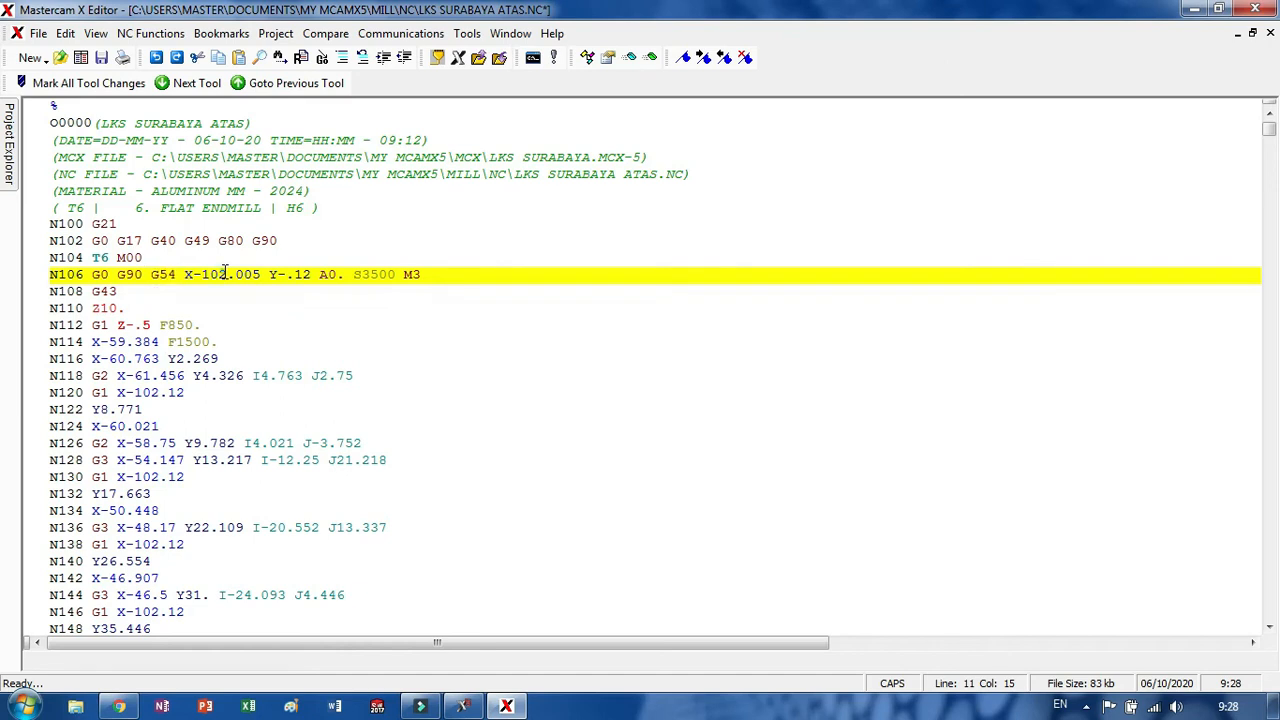
pyautogui.doubleClick(155, 274)
pyautogui.click(240, 291)
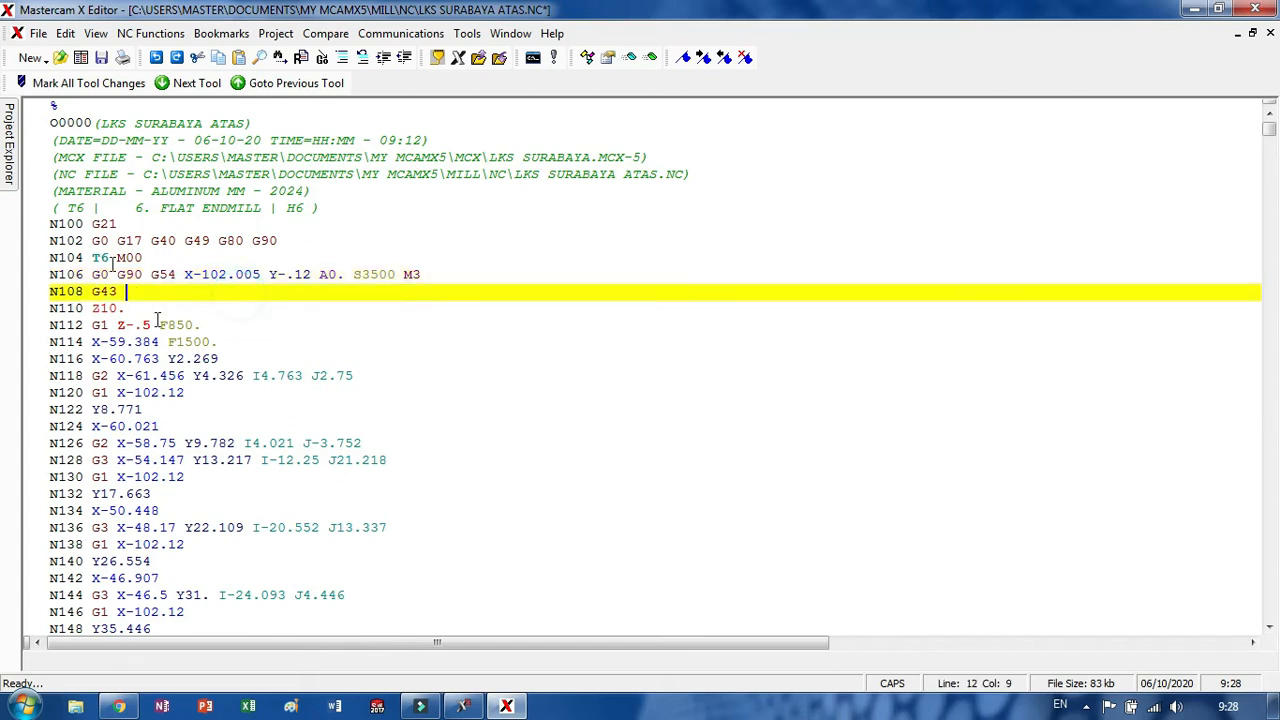
# - Save the edited LKS SURABAYA ATAS.NC program
pyautogui.click(38, 34)
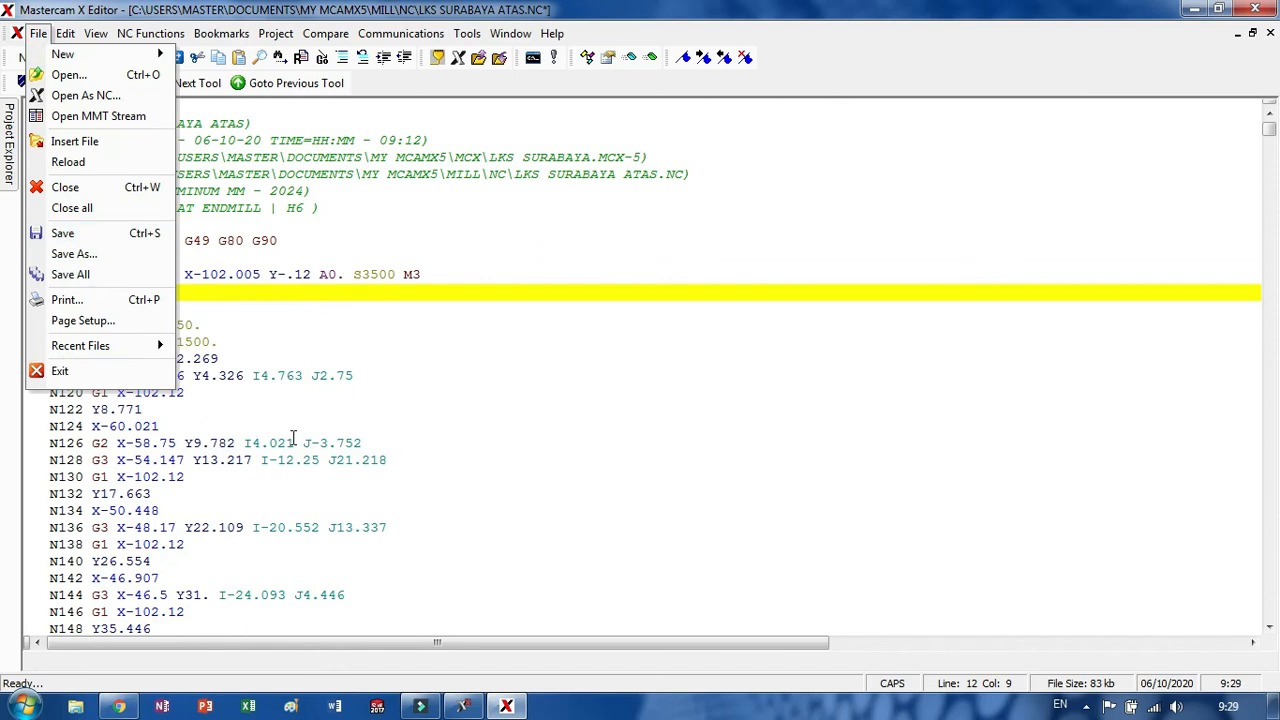
pyautogui.click(86, 240)
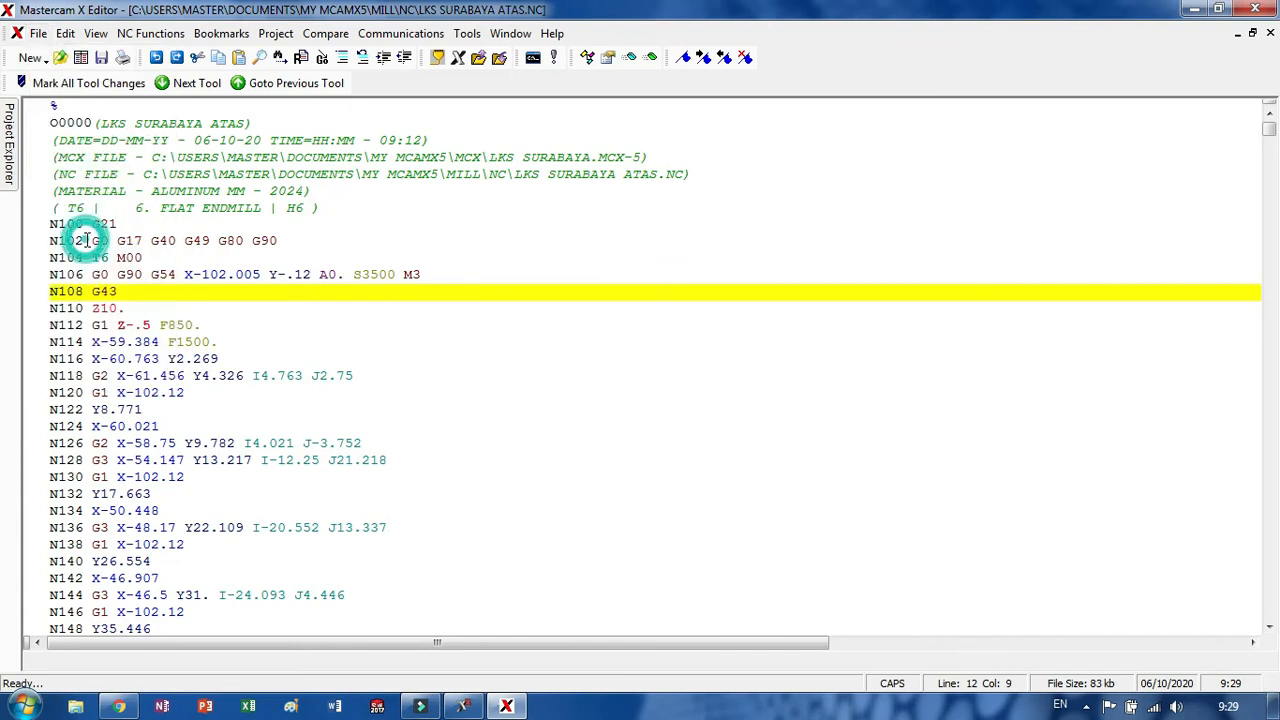
# - View the available locations for saving a copy of LKS SURABAYA ATAS, without saving one
pyautogui.click(35, 35)
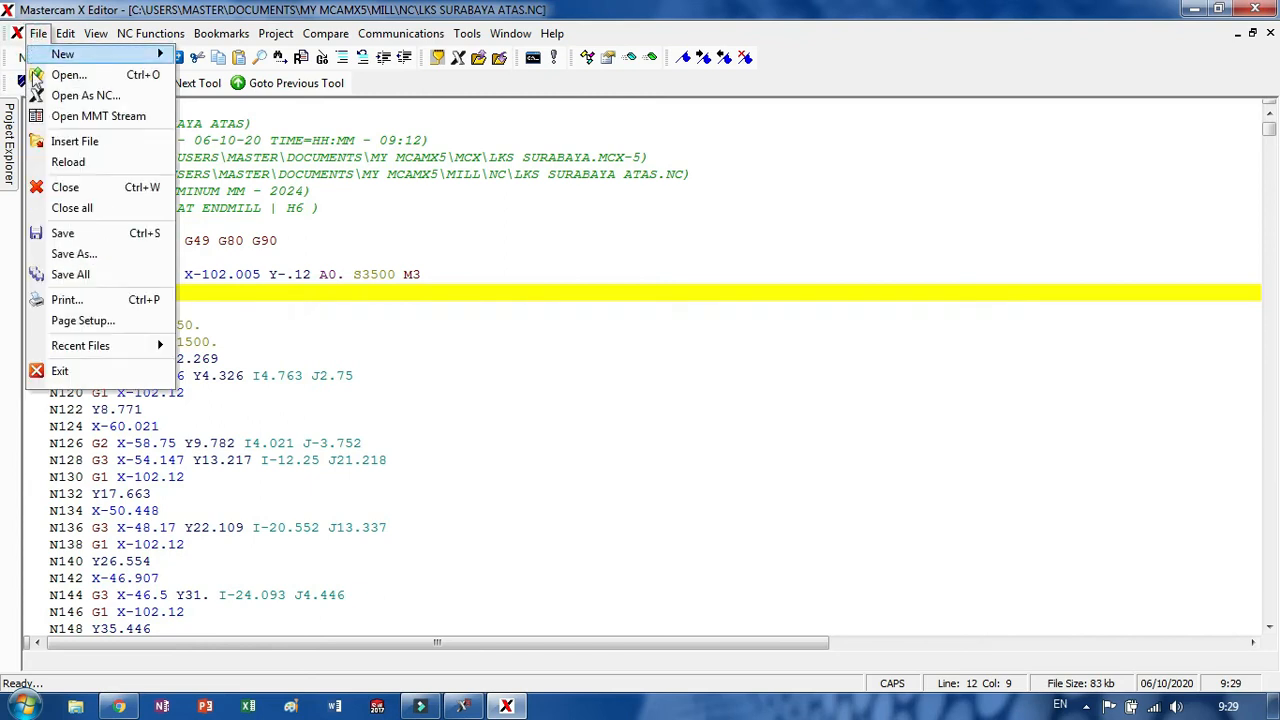
pyautogui.click(62, 252)
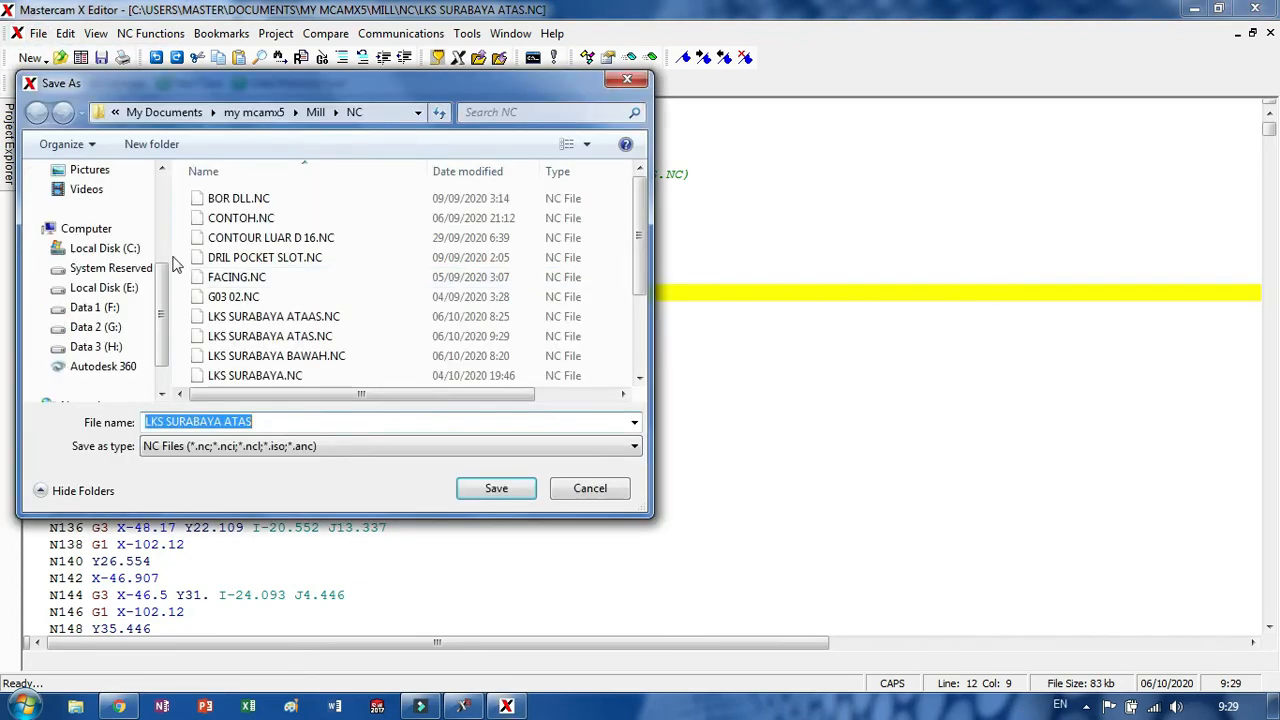
pyautogui.click(296, 421)
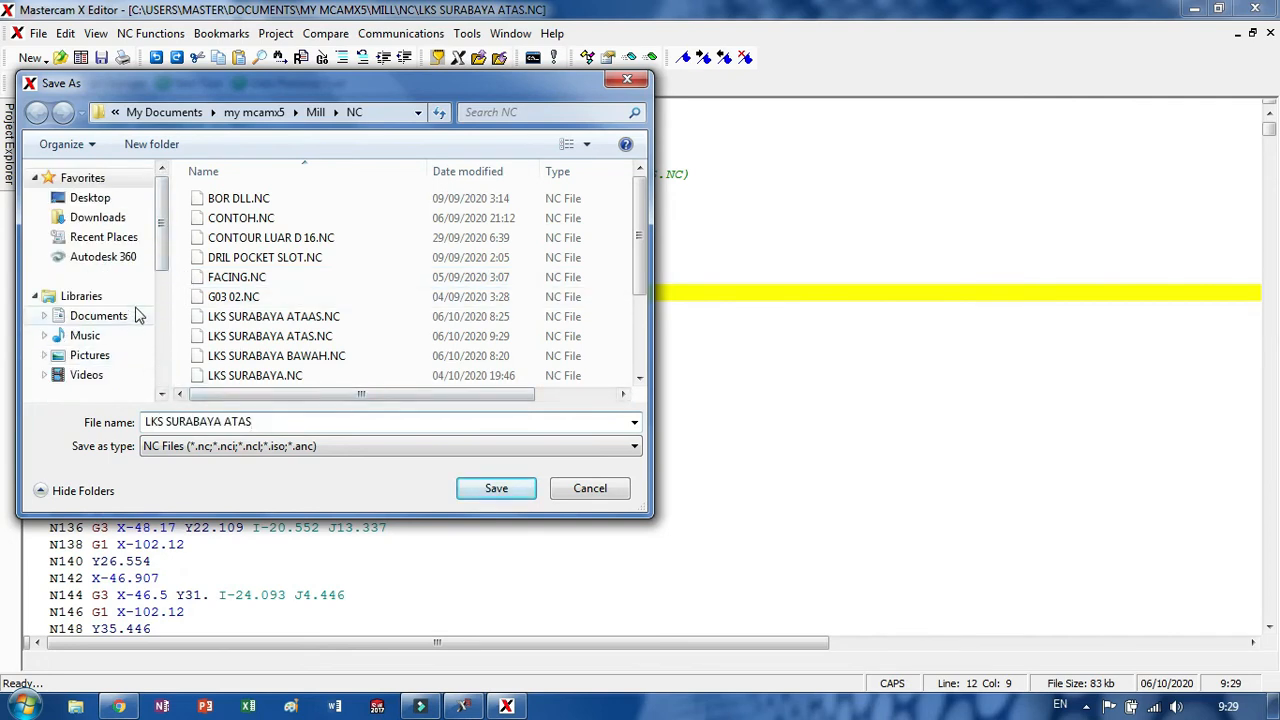
pyautogui.moveTo(162, 255); pyautogui.dragTo(174, 307)
pyautogui.scroll(1, 150, 320)
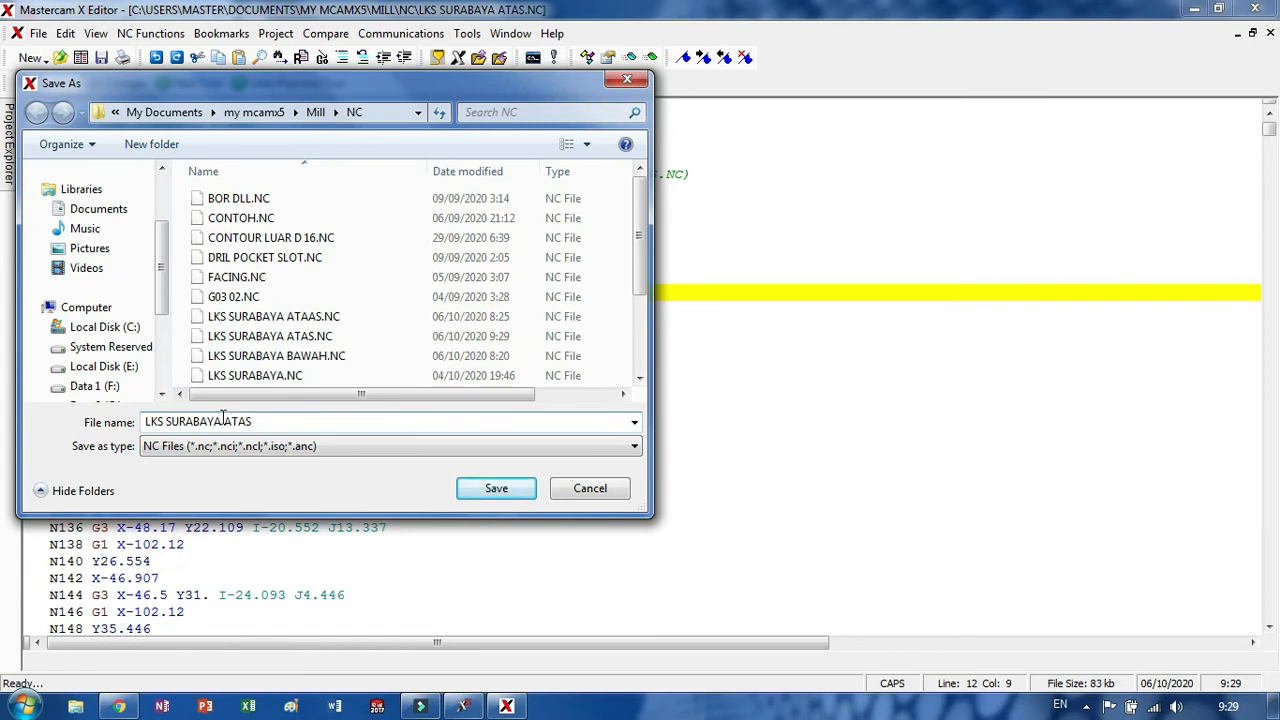
pyautogui.click(590, 490)
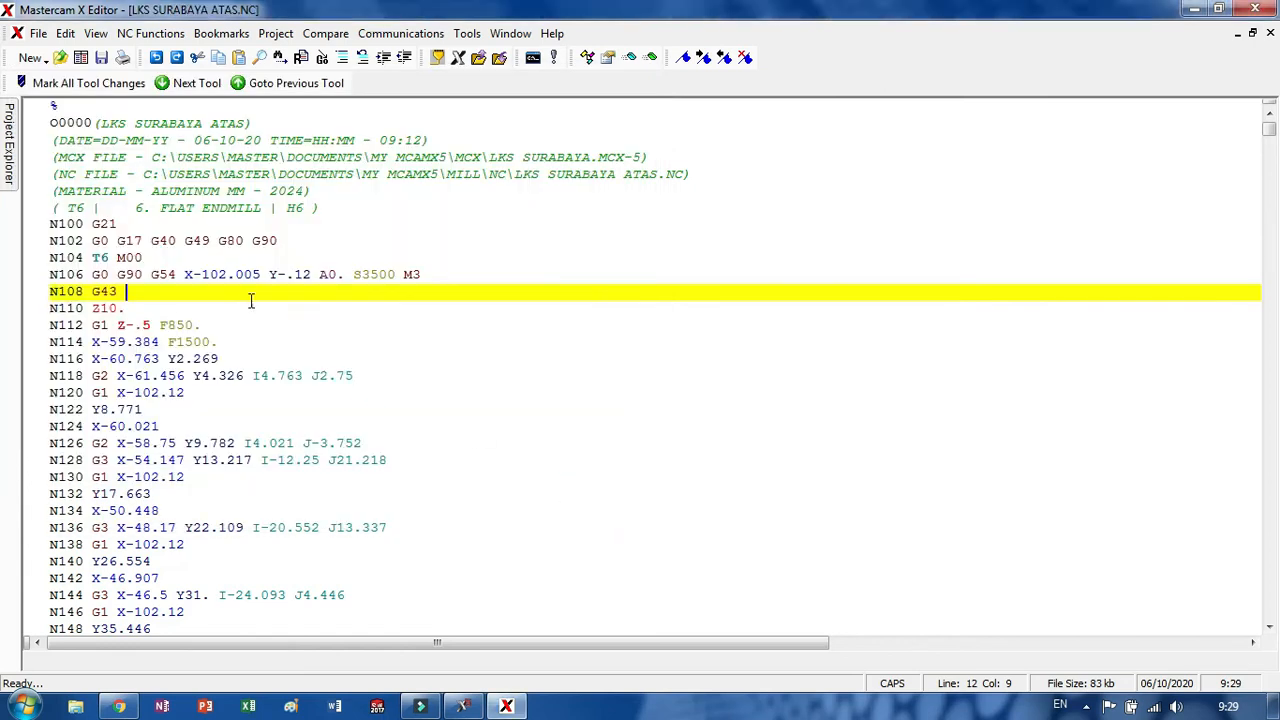
# - Close the NC editor, and collapse Toolpath Group-1 in Mastercam to view the operations of the bagian bawah machine group
pyautogui.click(340, 192)
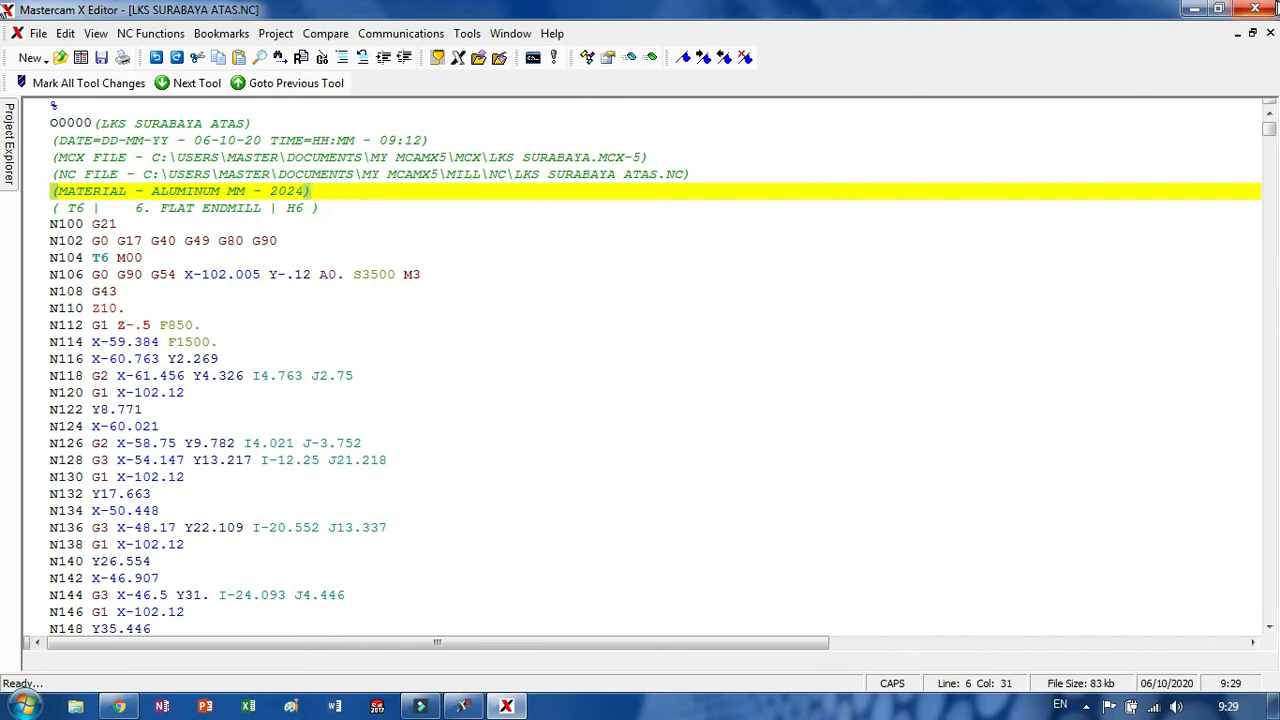
pyautogui.click(1255, 9)
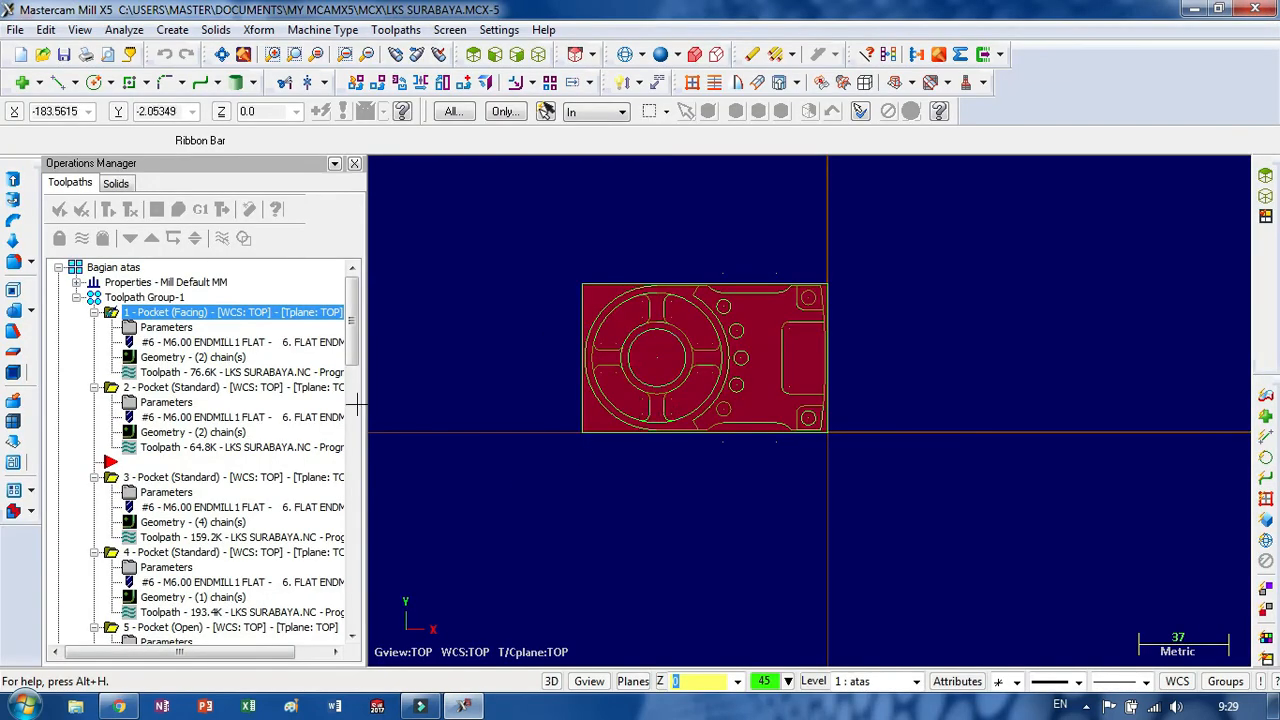
pyautogui.click(76, 297)
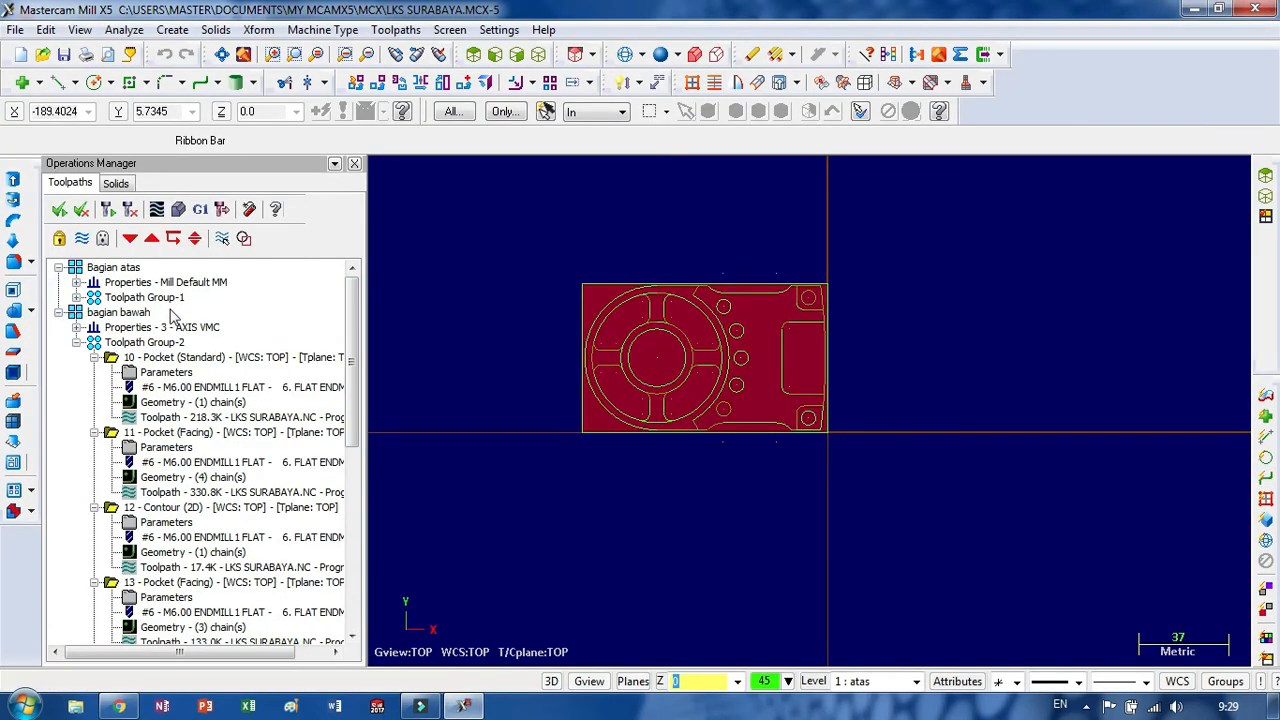
pyautogui.moveTo(353, 305); pyautogui.dragTo(354, 316)
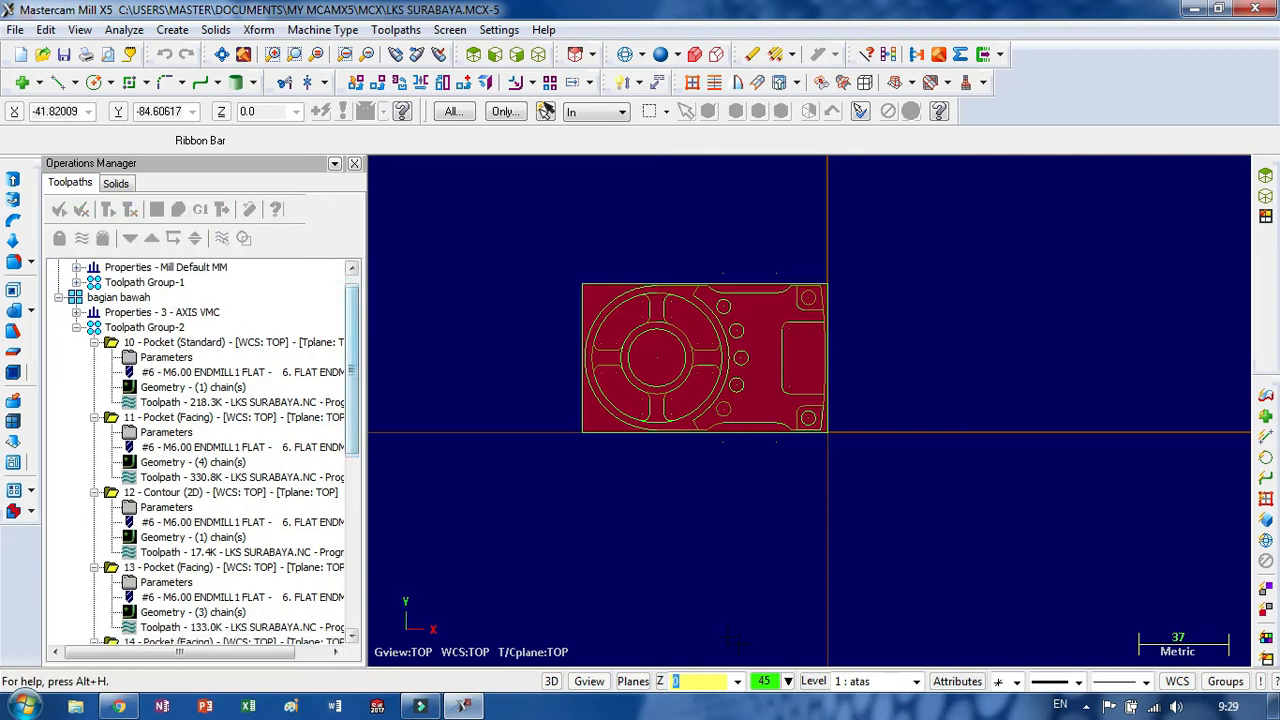
# - Make level 2 (bawah) the main level and hide level 1 (atas)
pyautogui.click(815, 682)
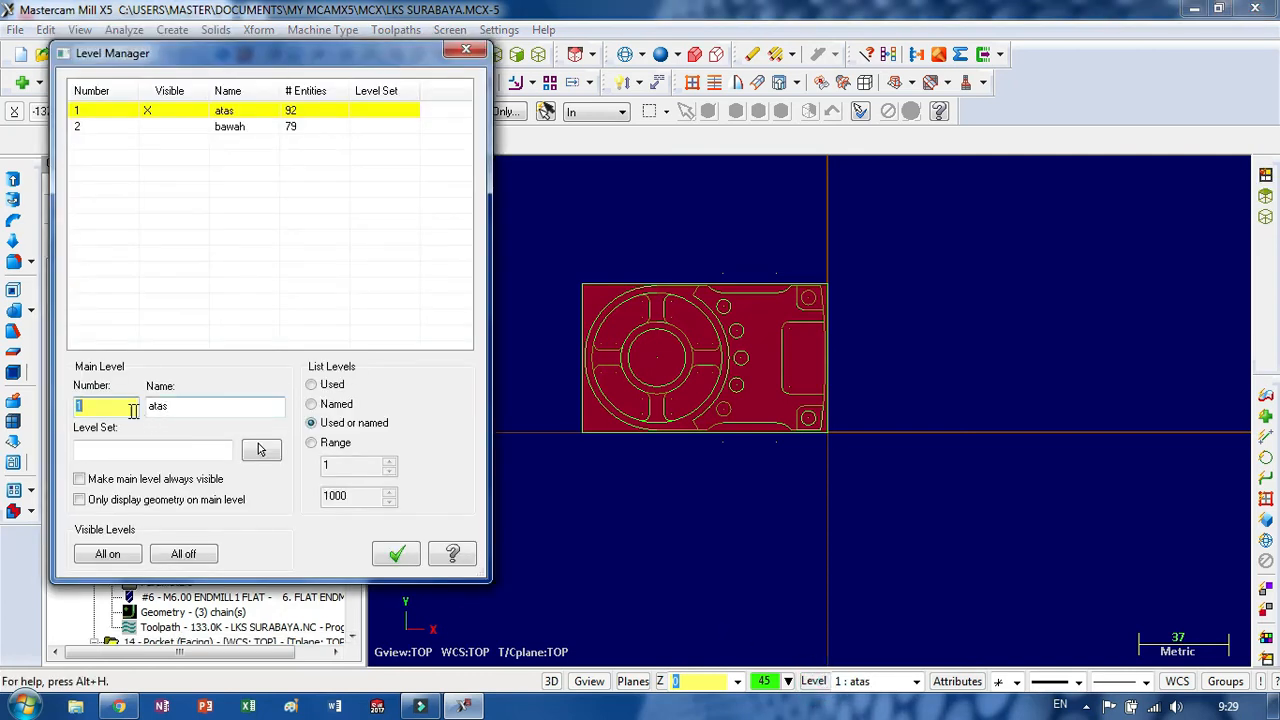
pyautogui.write('2')
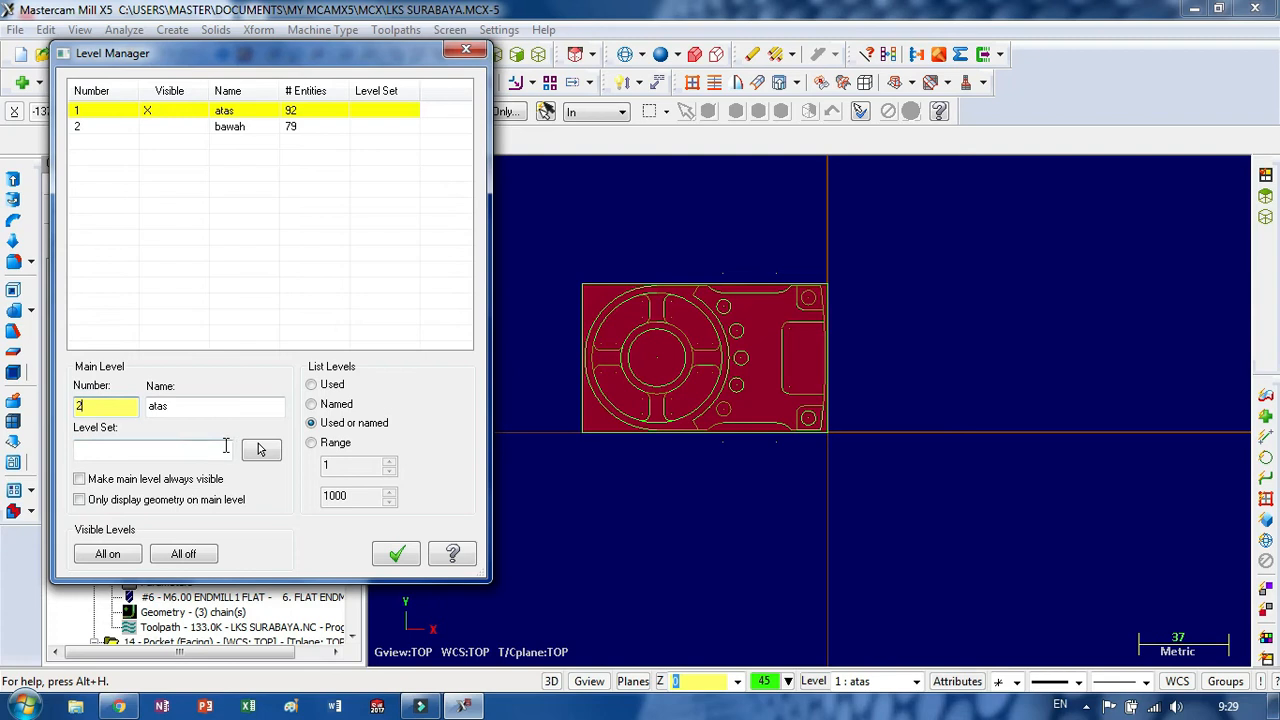
pyautogui.press('Return')
pyautogui.click(168, 113)
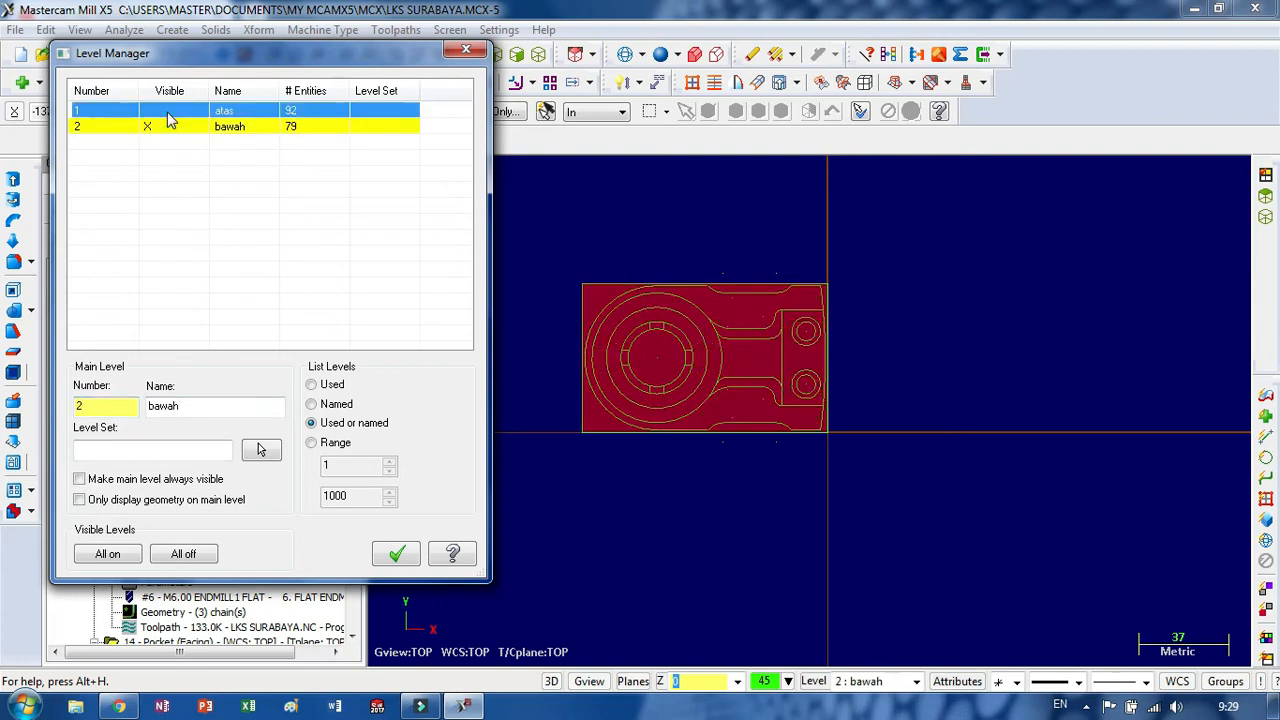
pyautogui.click(168, 113)
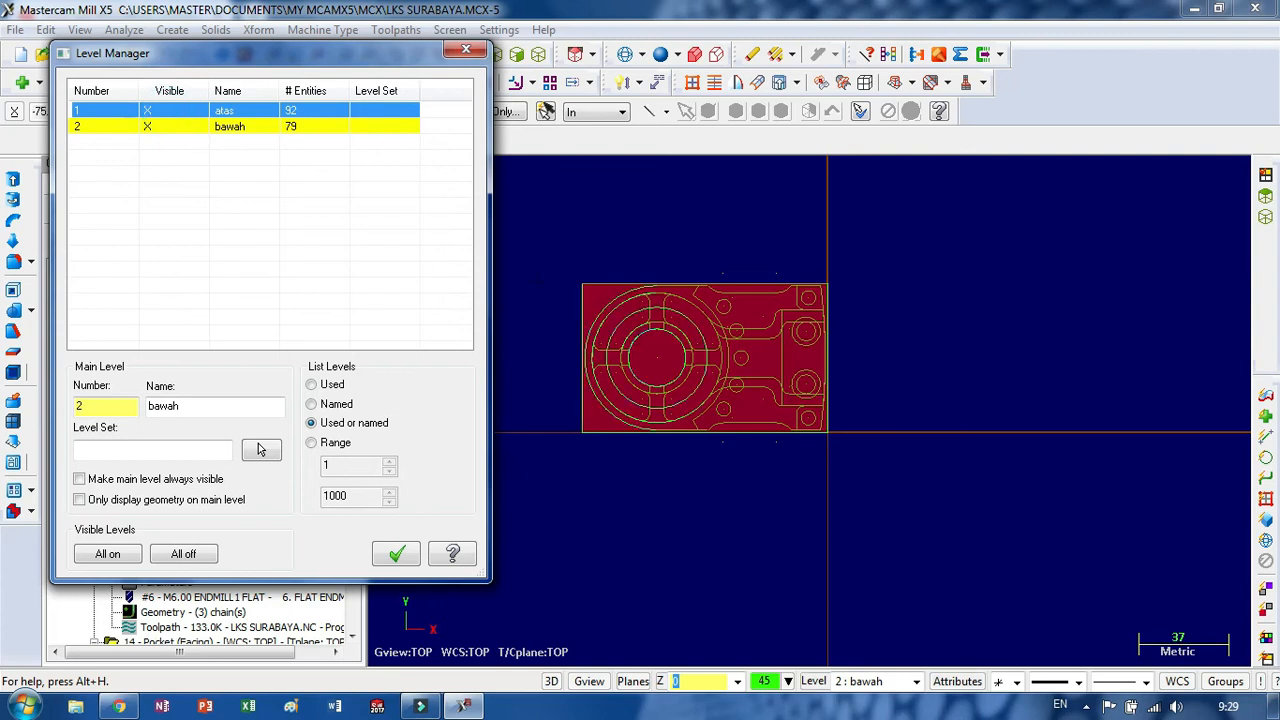
pyautogui.click(148, 110)
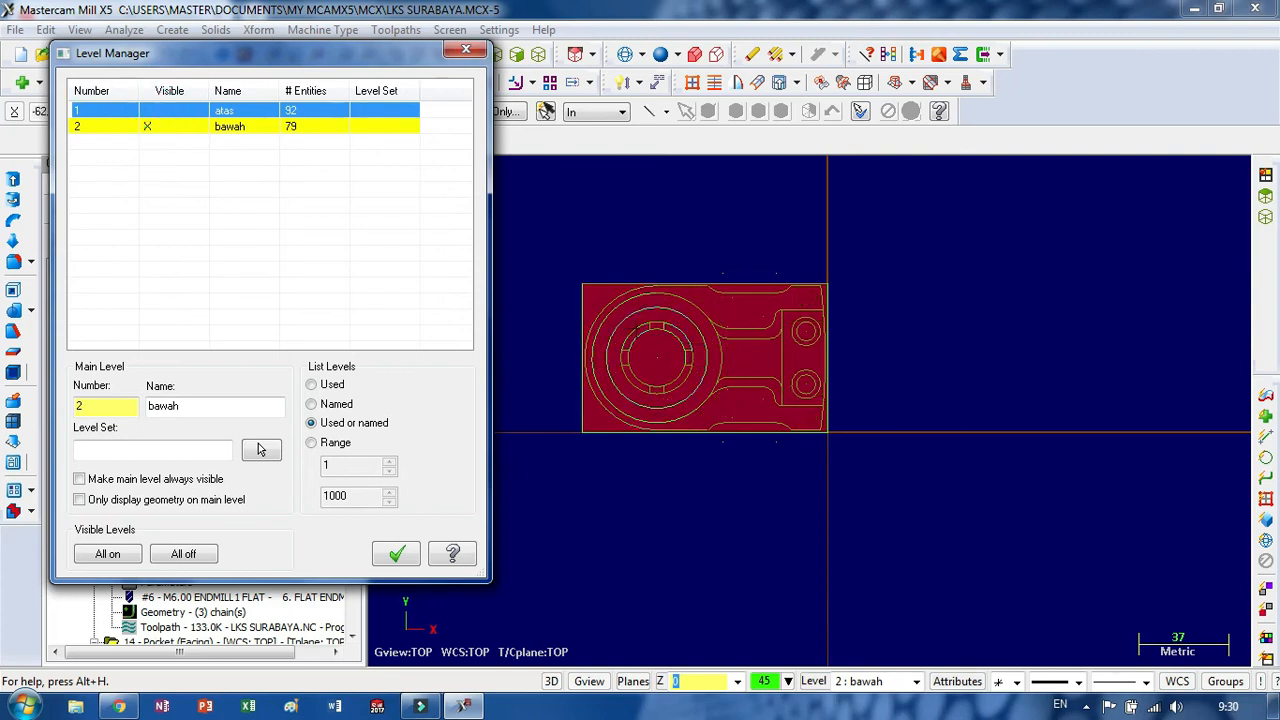
pyautogui.click(386, 555)
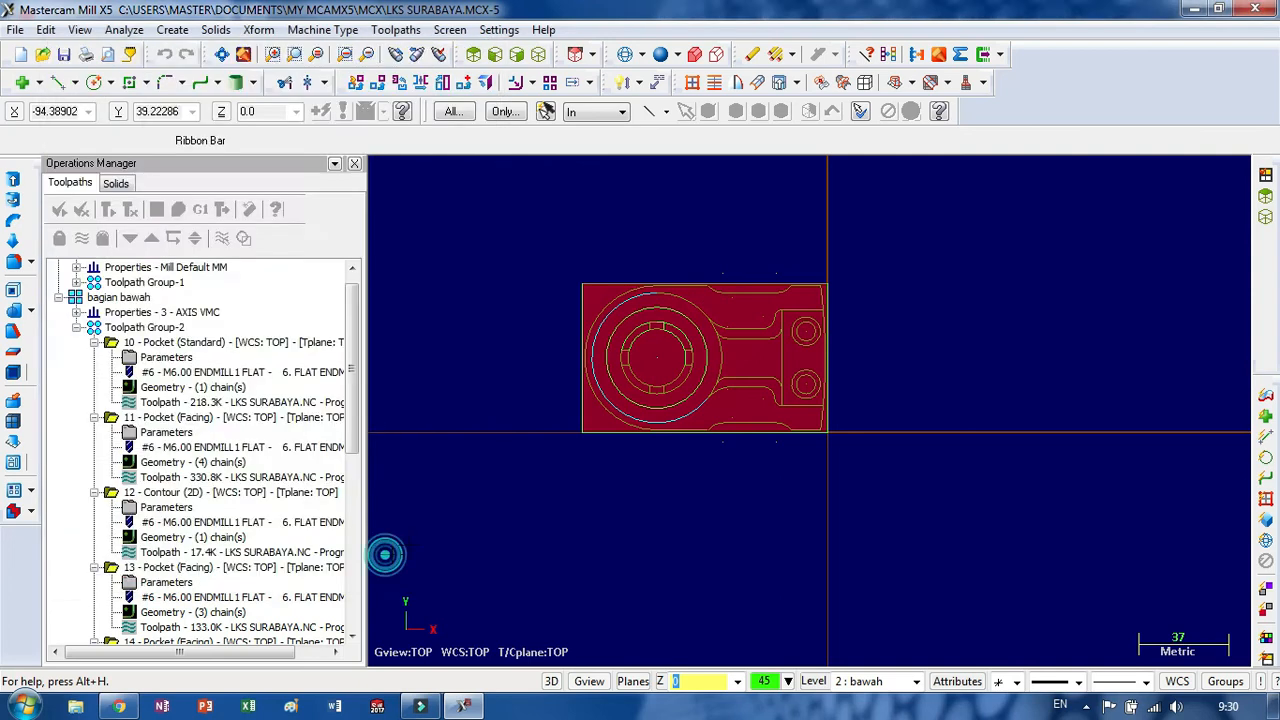
# - Select Toolpath Group-2 in the bagian bawah machine group
pyautogui.click(60, 299)
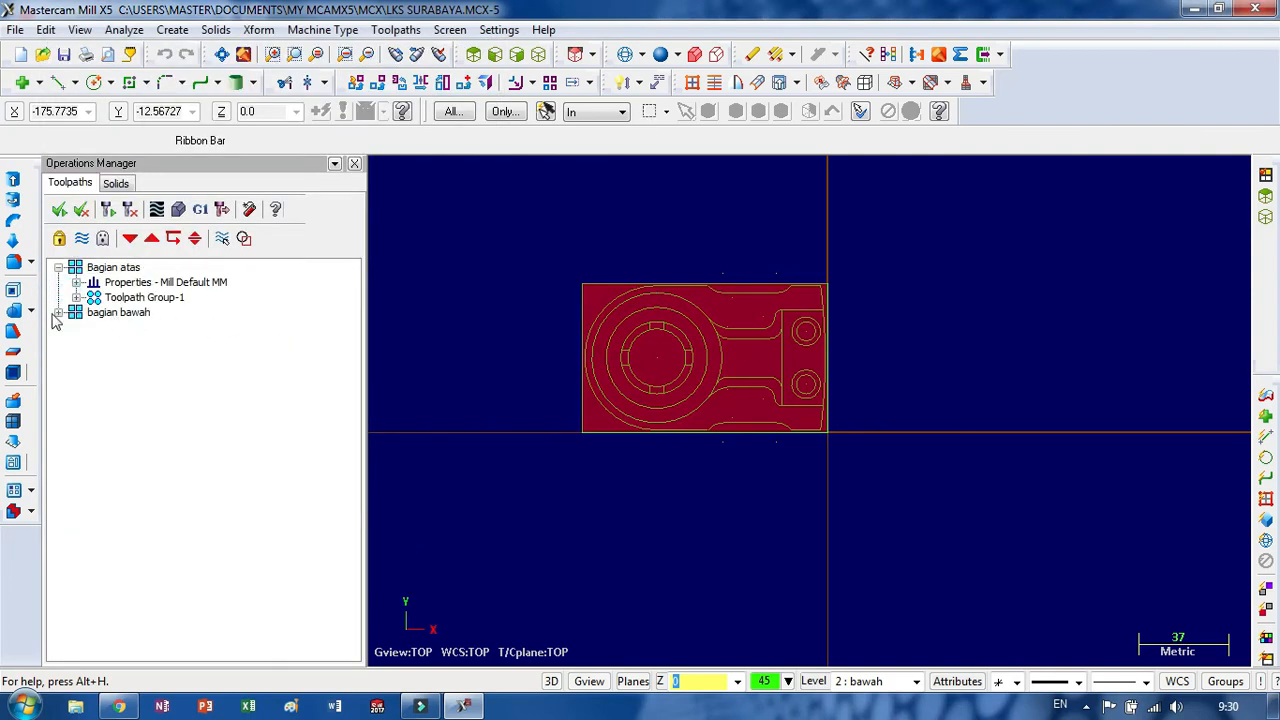
pyautogui.click(57, 313)
pyautogui.click(145, 298)
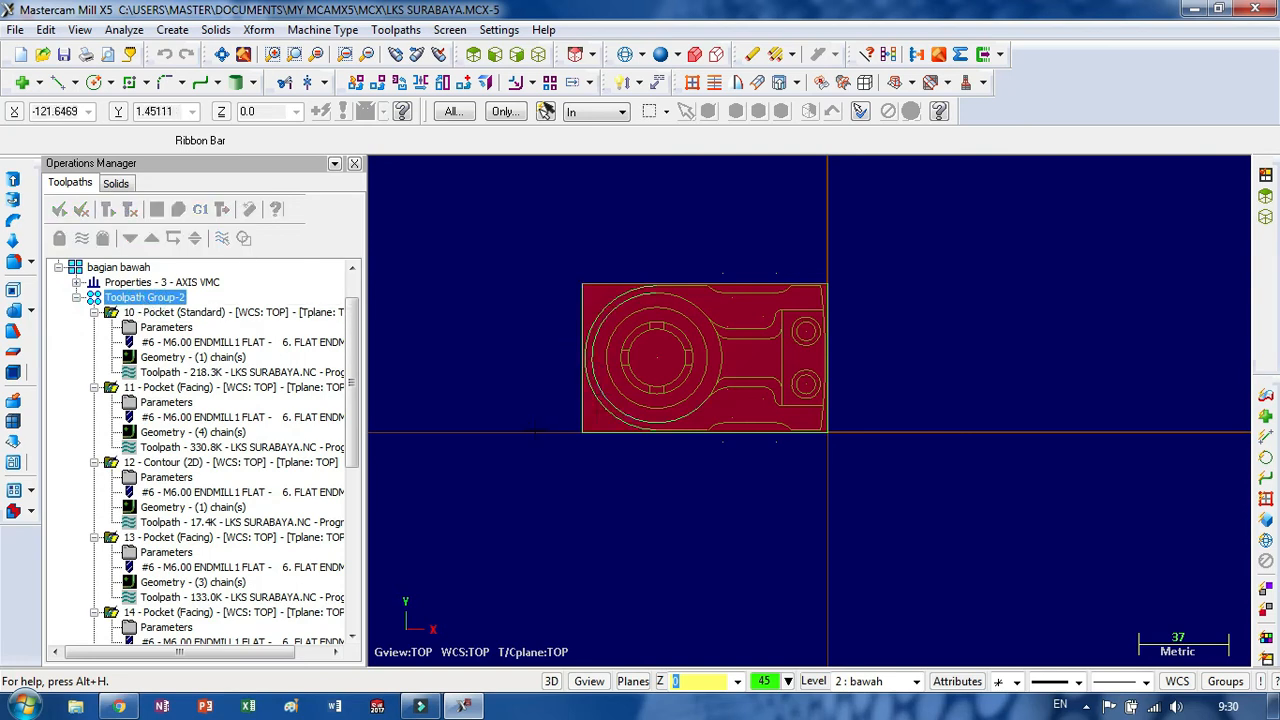
# - Backplot the Toolpath Group-2 operations in a tilted 3D view, and close the backplot
pyautogui.moveTo(531, 428); pyautogui.dragTo(573, 371, button='middle')
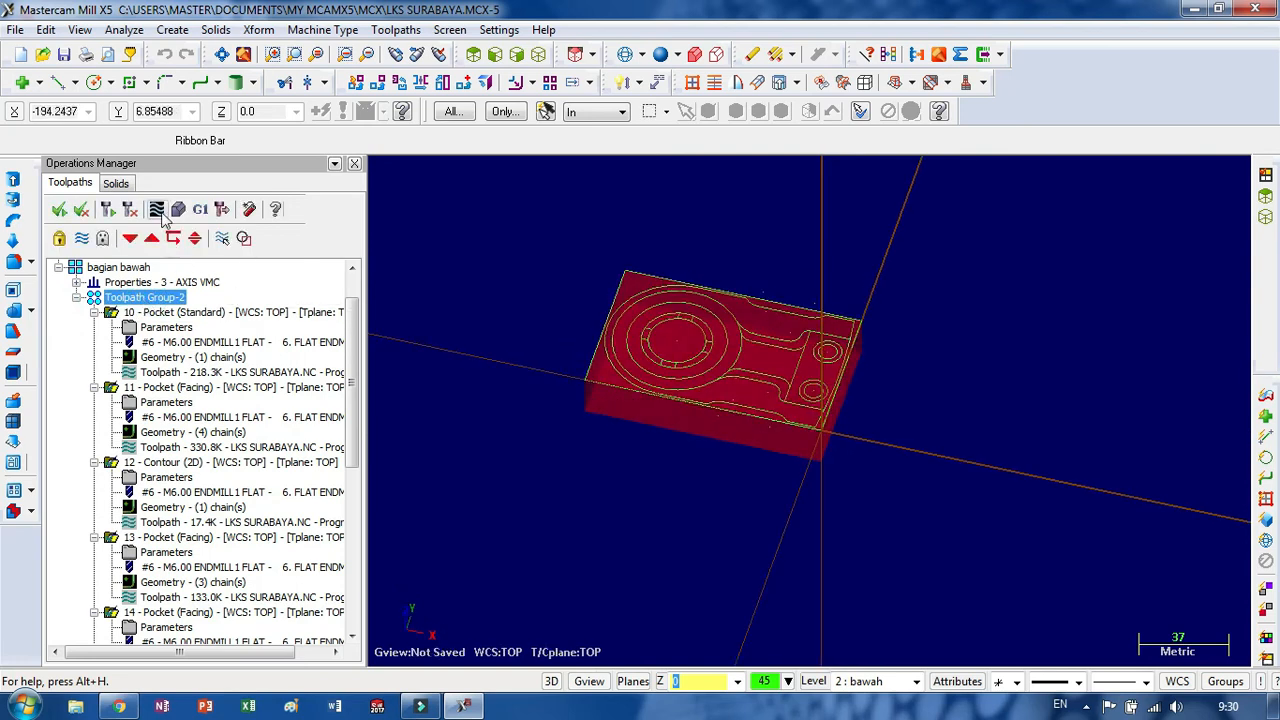
pyautogui.click(157, 210)
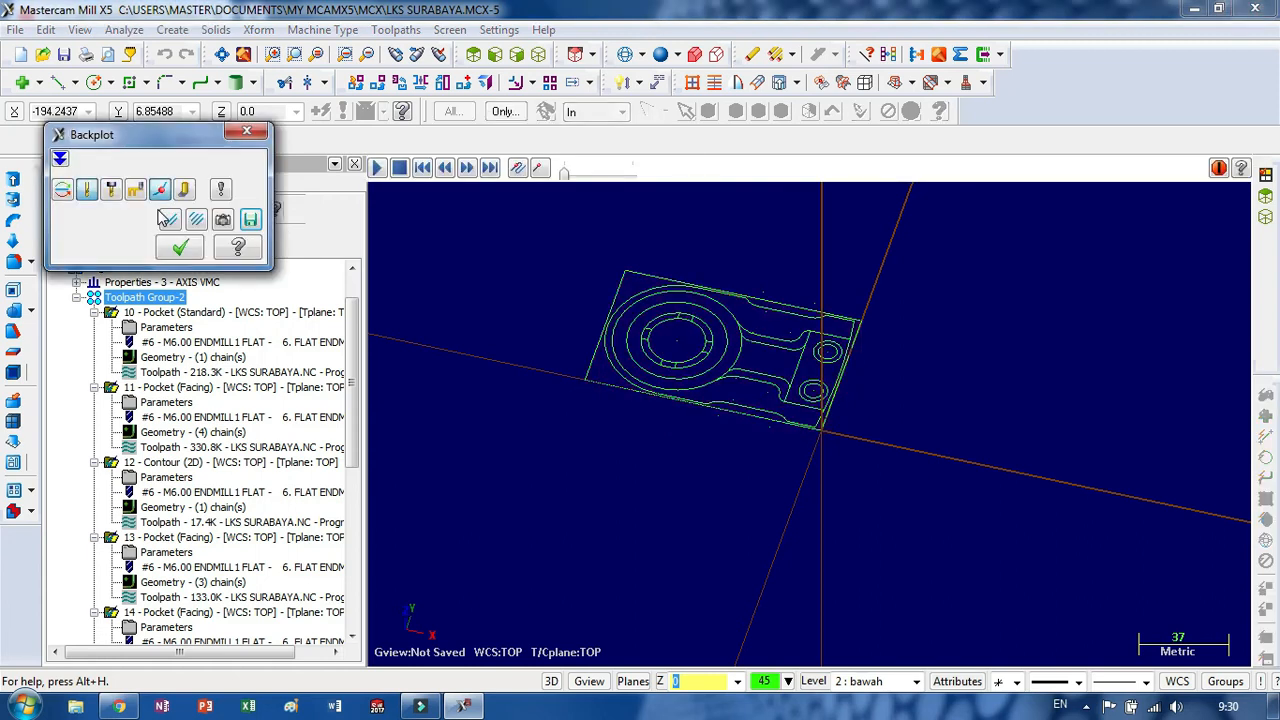
pyautogui.click(378, 169)
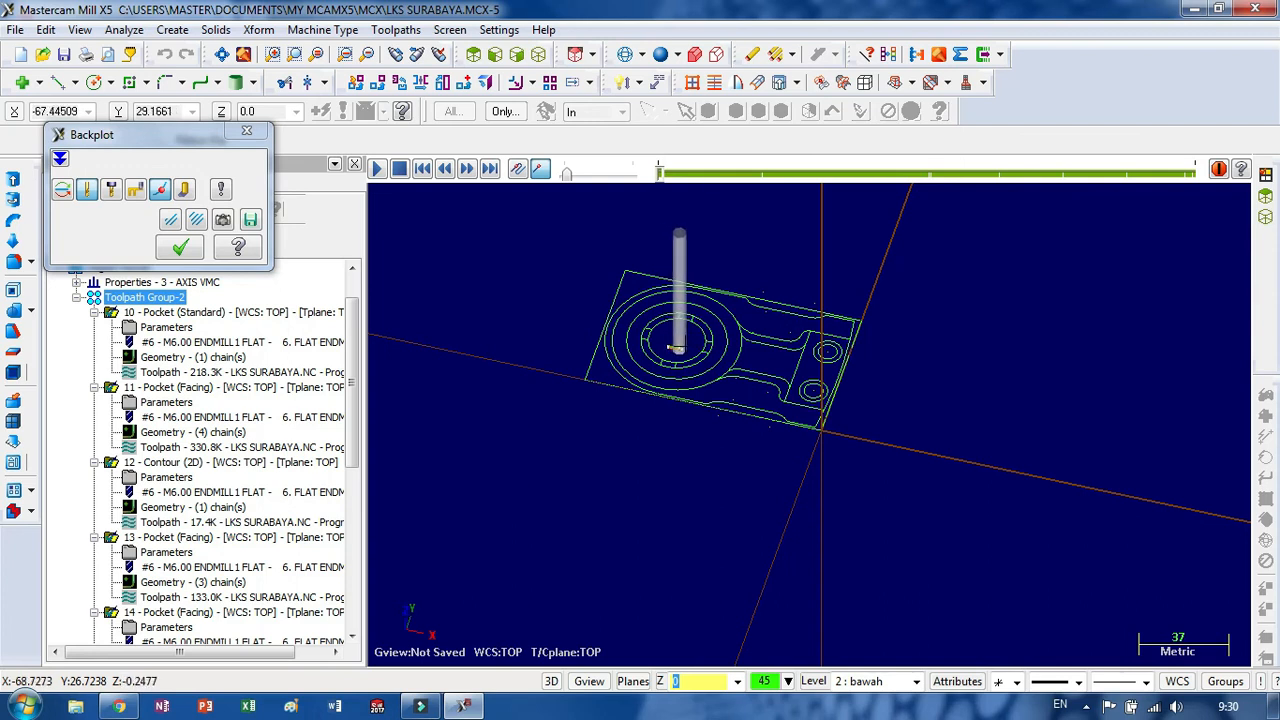
pyautogui.click(180, 249)
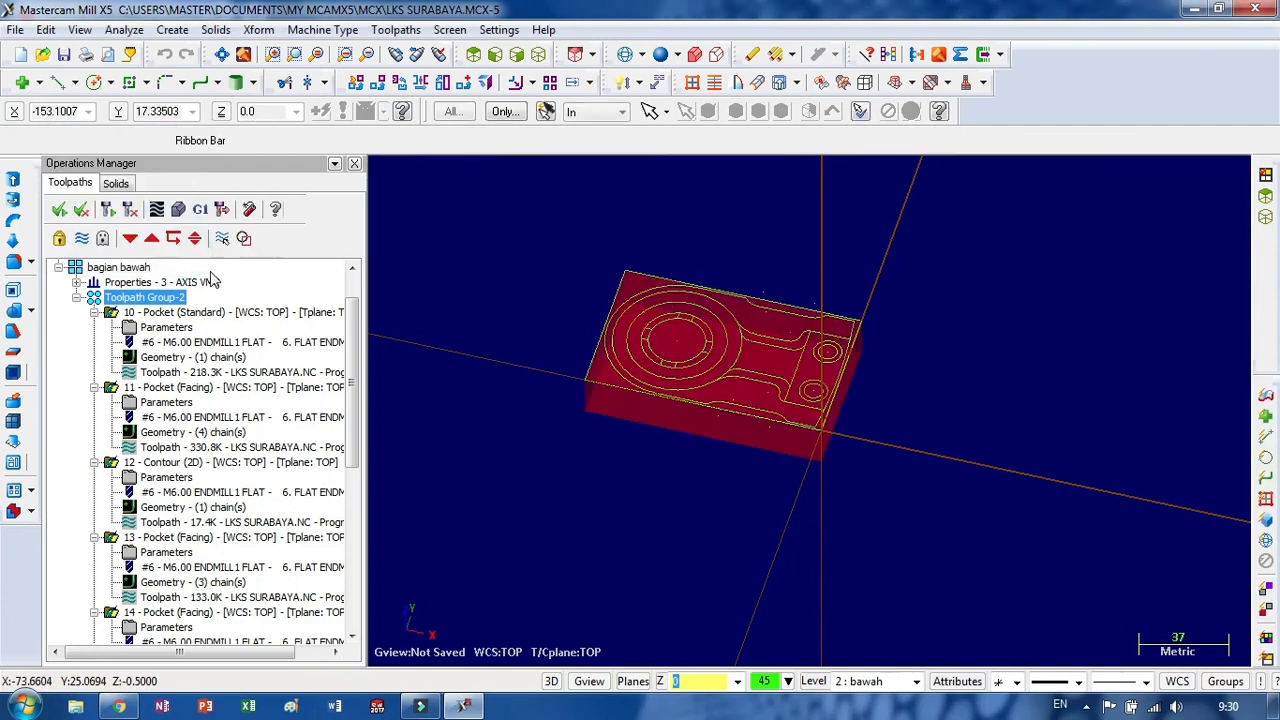
# - Post the bottom-side operations to an NC file named LKS SURABAYA BAWAH, replacing the existing file
pyautogui.click(201, 210)
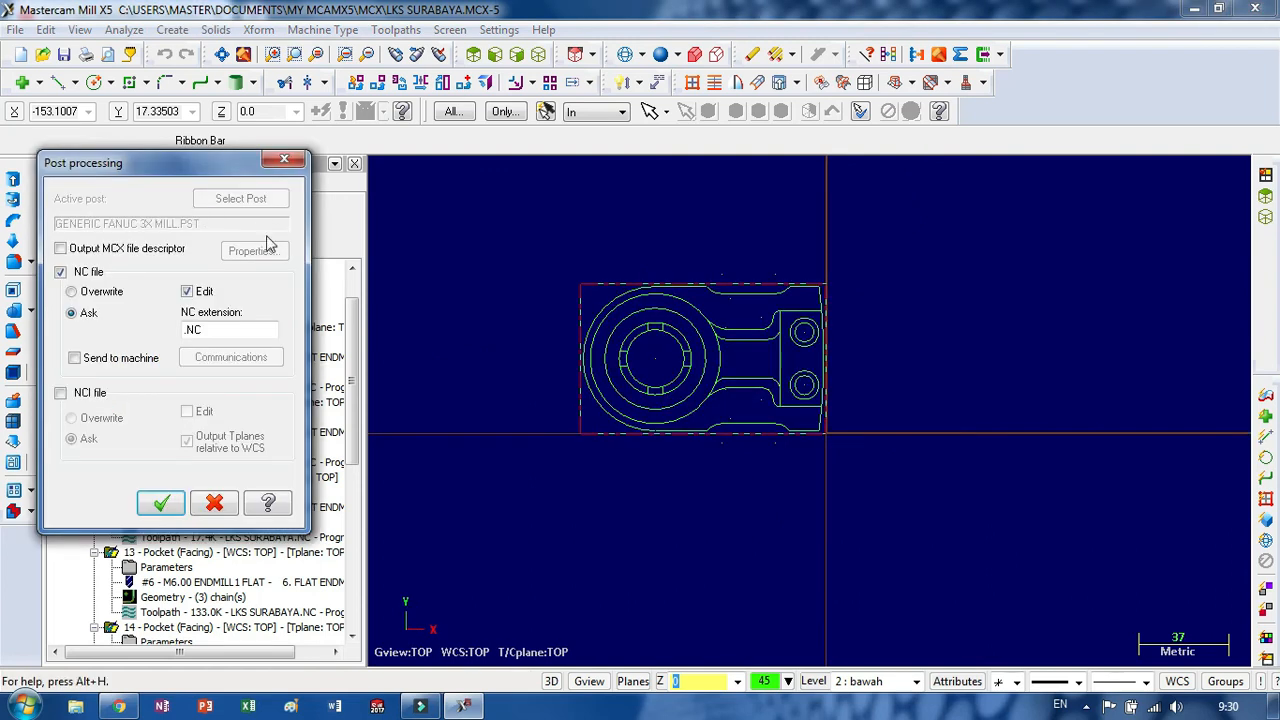
pyautogui.click(161, 502)
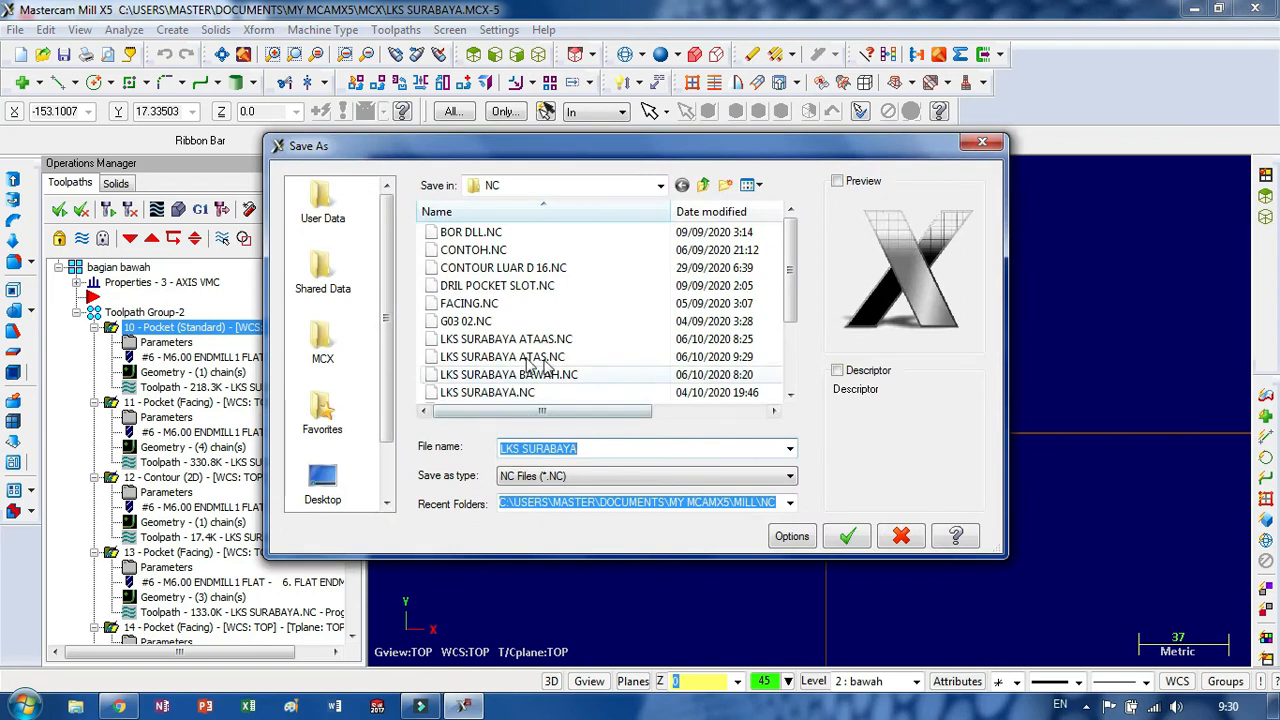
pyautogui.click(631, 450)
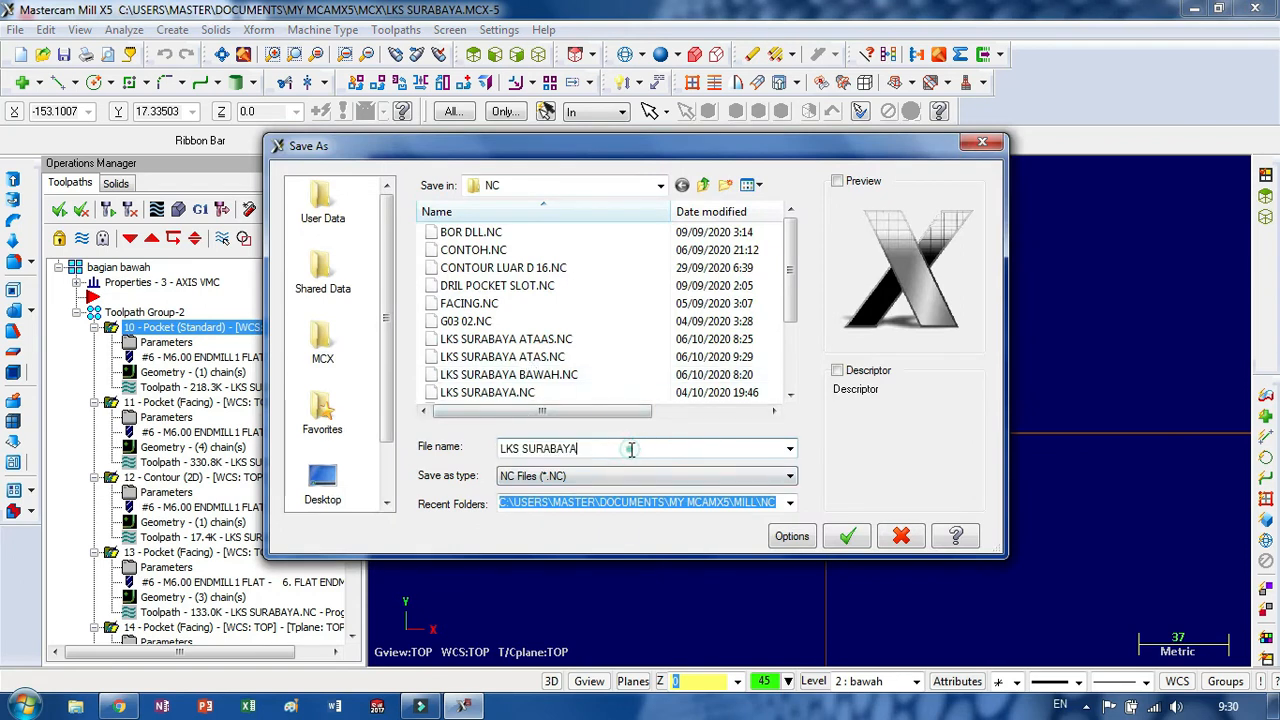
pyautogui.write('BAWAH')
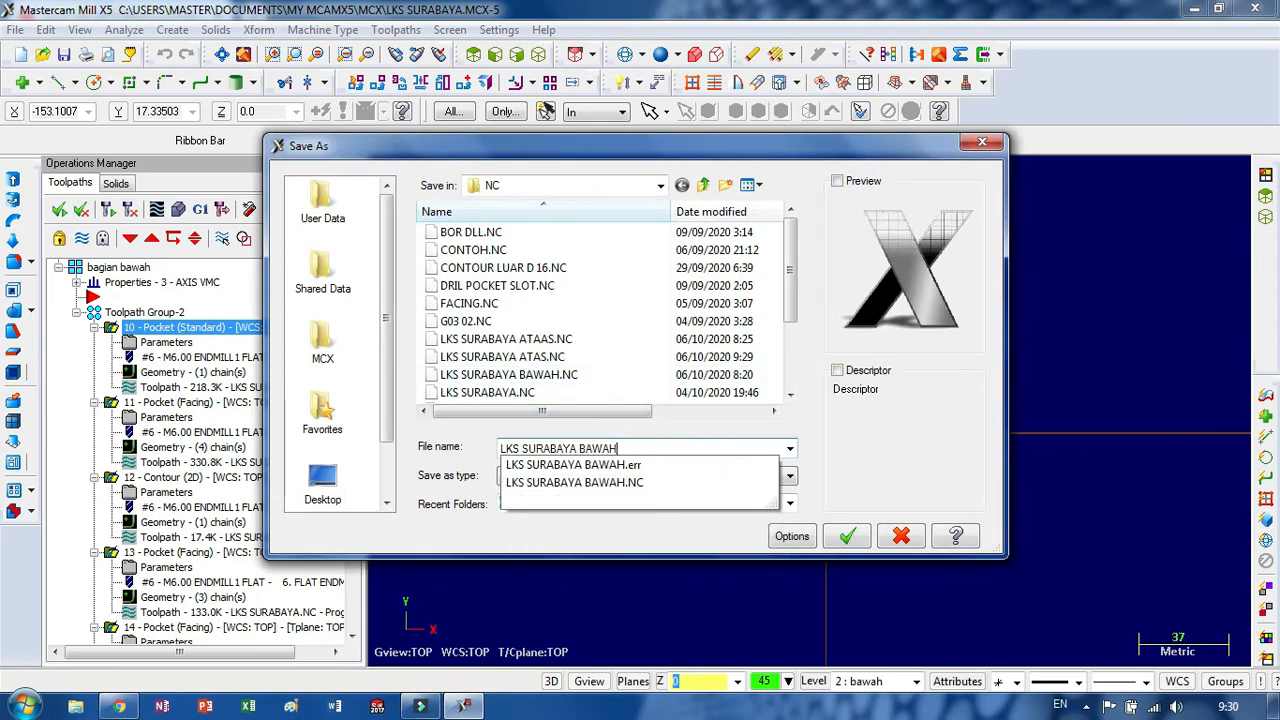
pyautogui.press('Return')
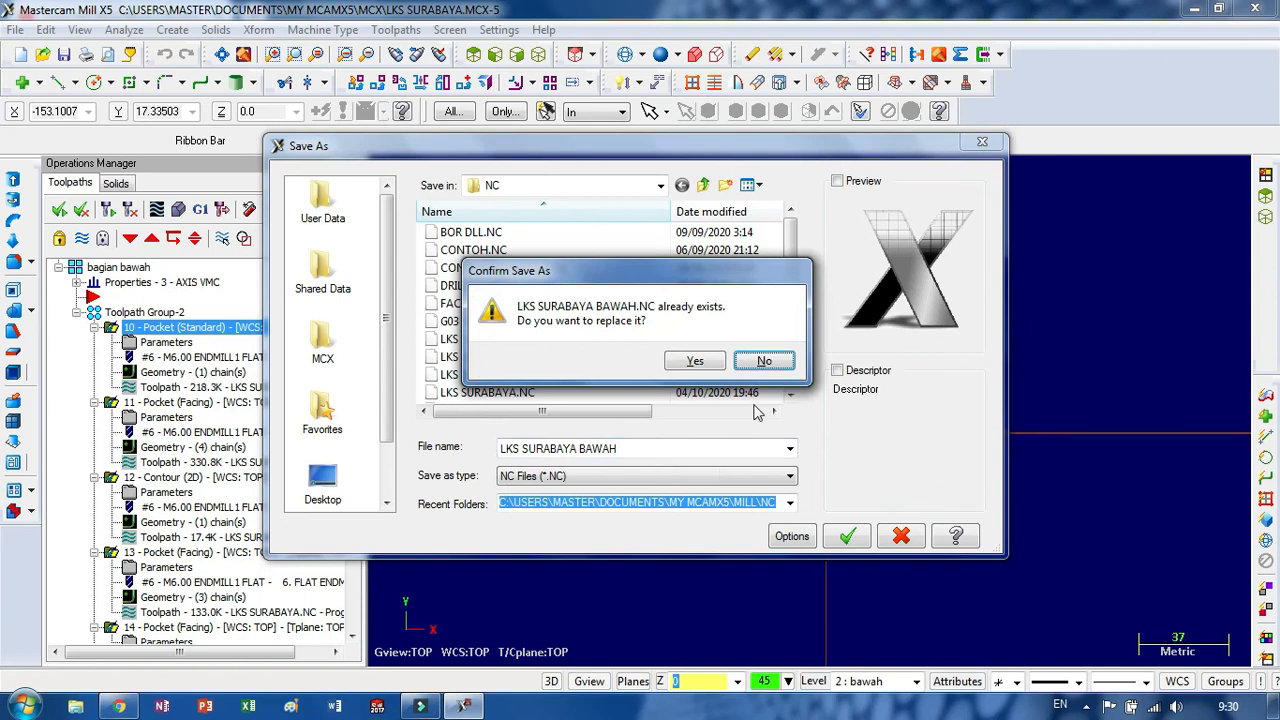
pyautogui.click(700, 361)
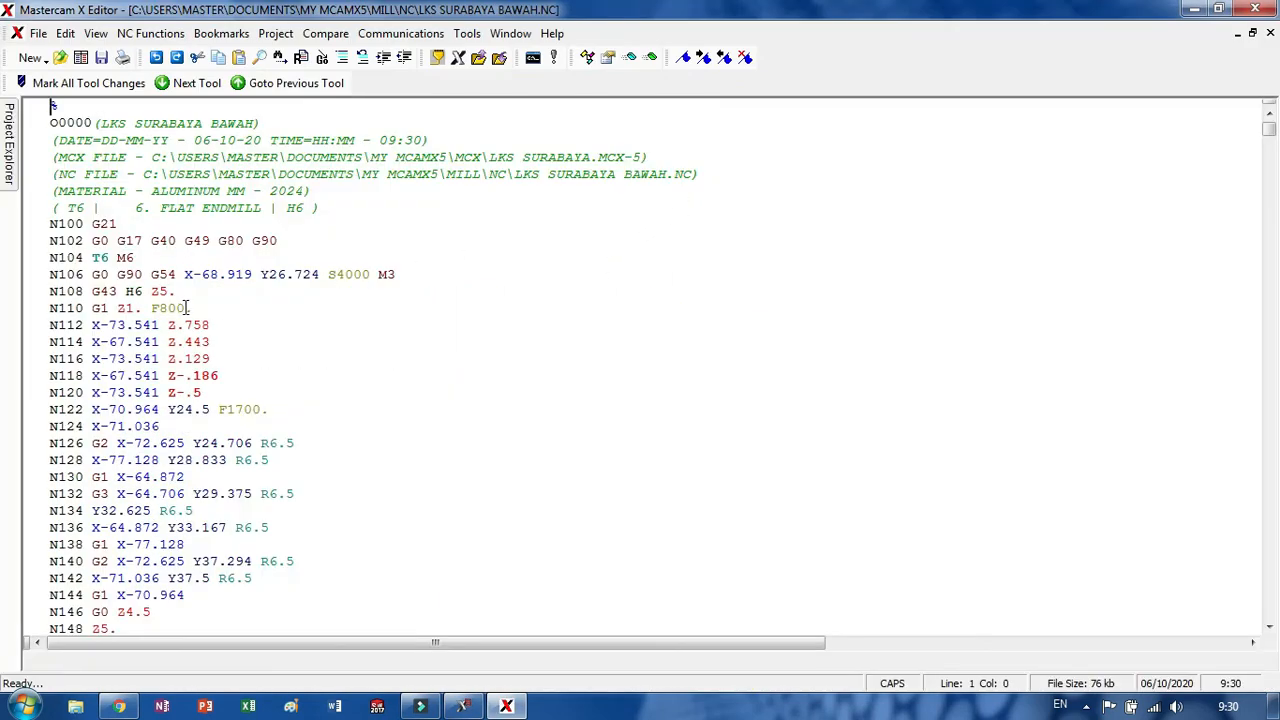
# - Examine the M6 tool change in line N104, H6 Z5. in line N108, and the G54 and X words in line N106
pyautogui.click(153, 274)
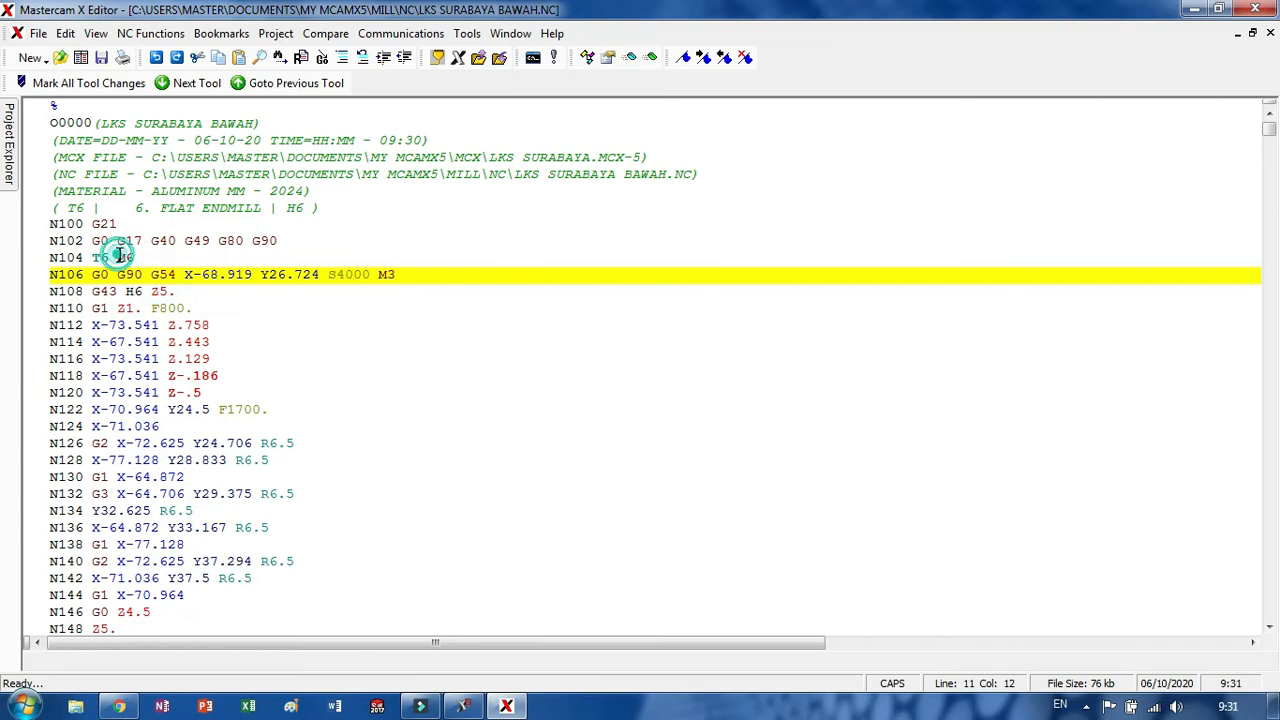
pyautogui.moveTo(120, 258); pyautogui.dragTo(135, 258)
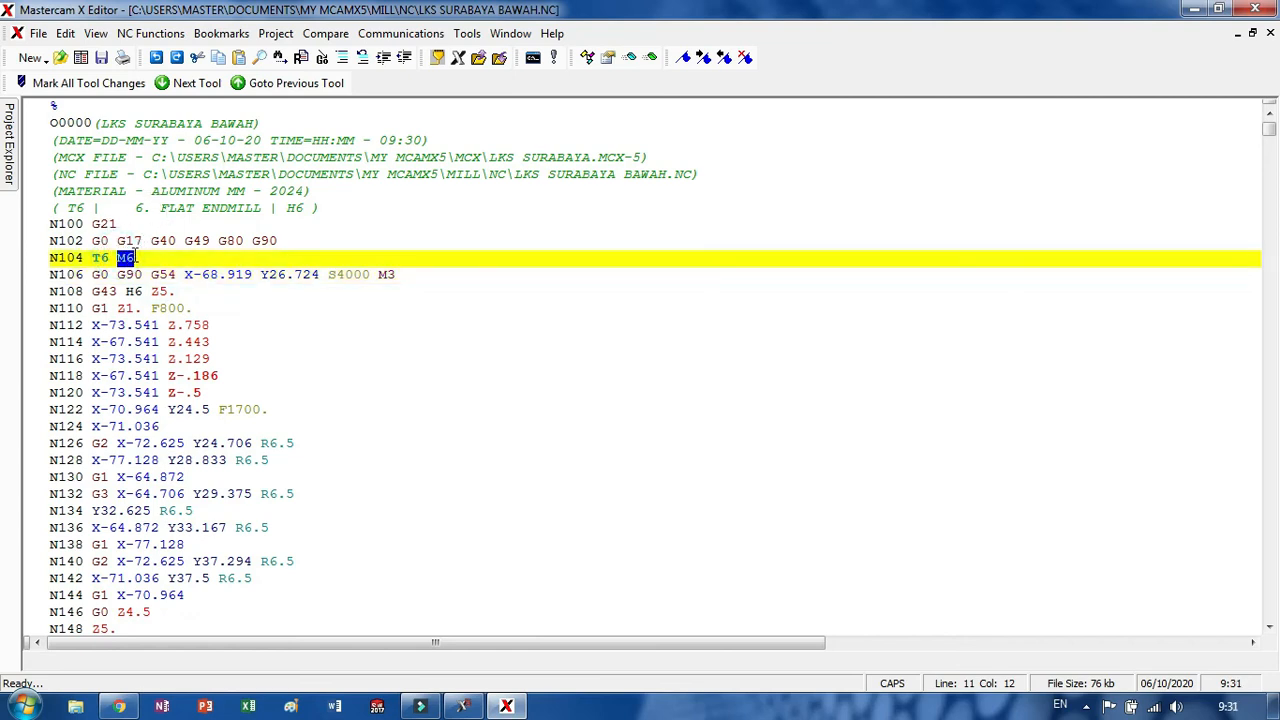
pyautogui.click(198, 262)
pyautogui.click(116, 258)
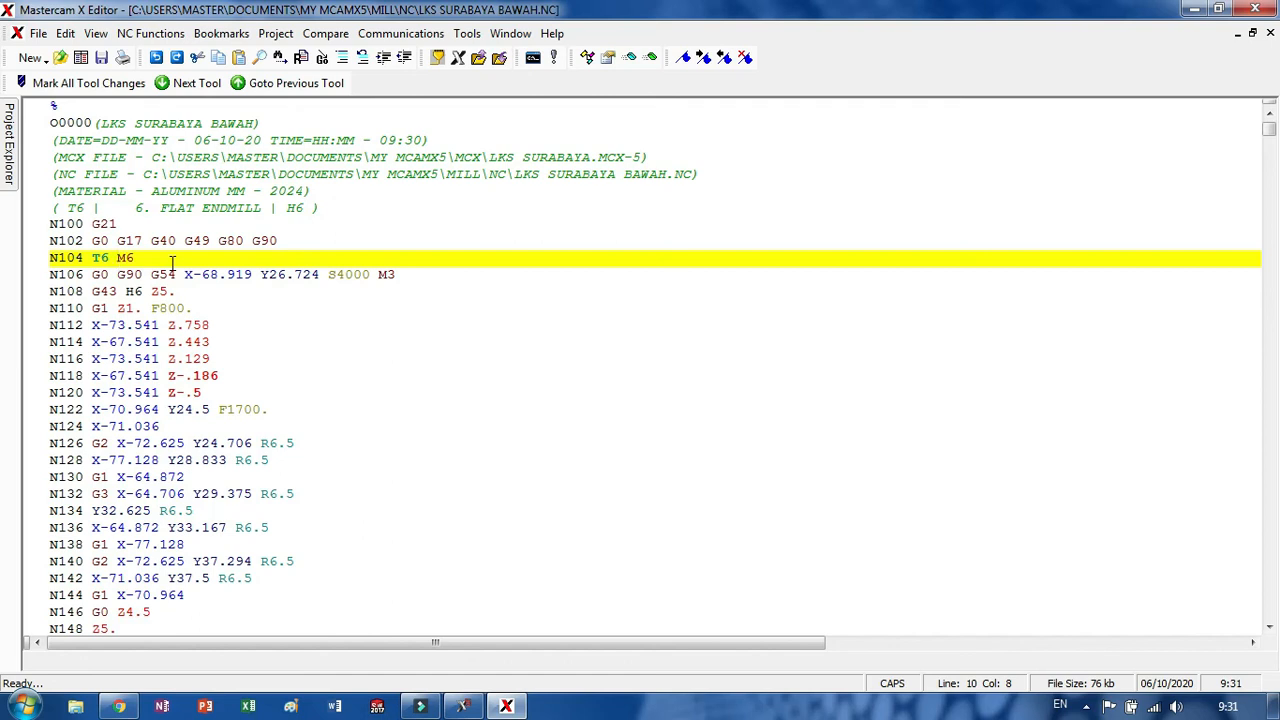
pyautogui.doubleClick(121, 258)
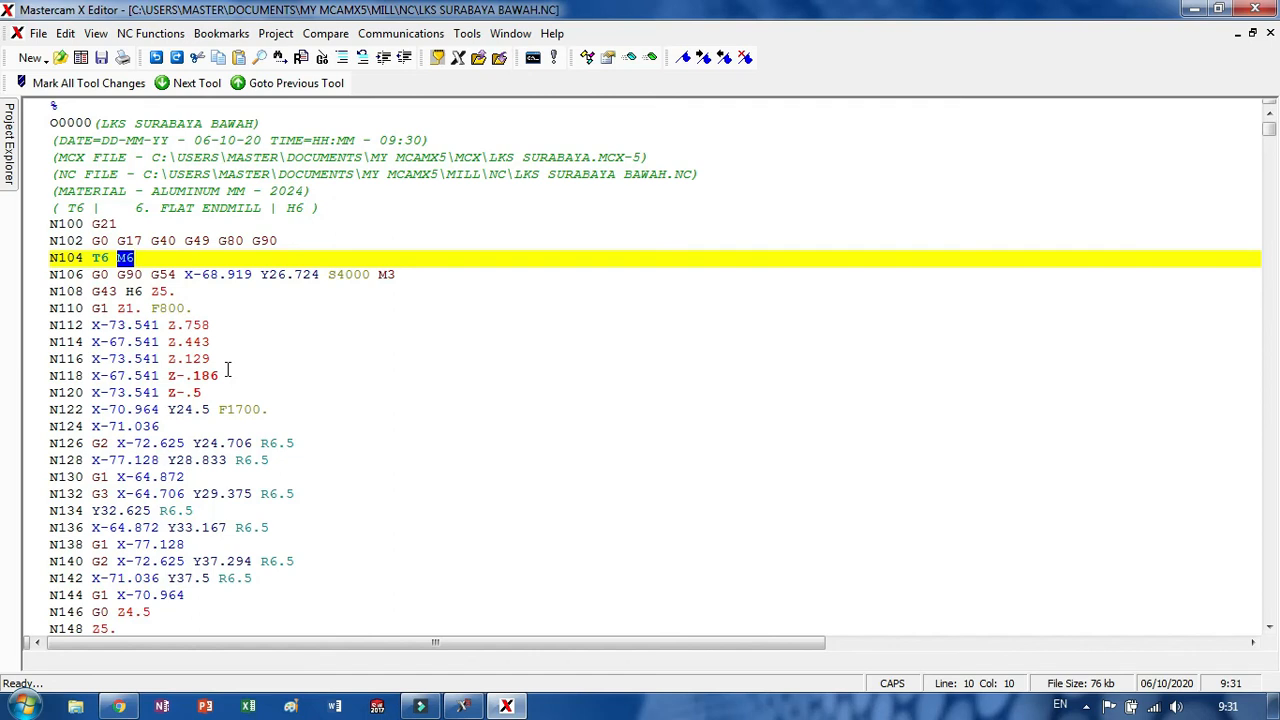
pyautogui.click(158, 257)
pyautogui.moveTo(124, 291); pyautogui.dragTo(177, 291)
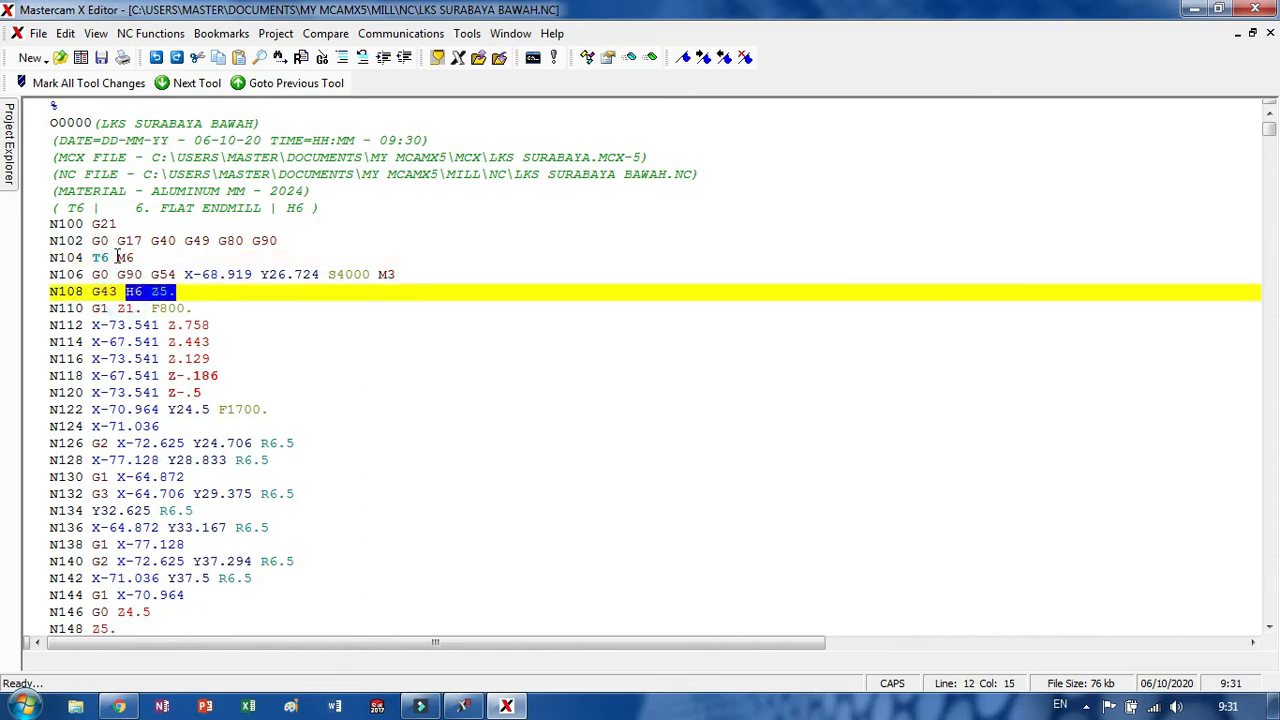
pyautogui.moveTo(115, 258); pyautogui.dragTo(140, 258)
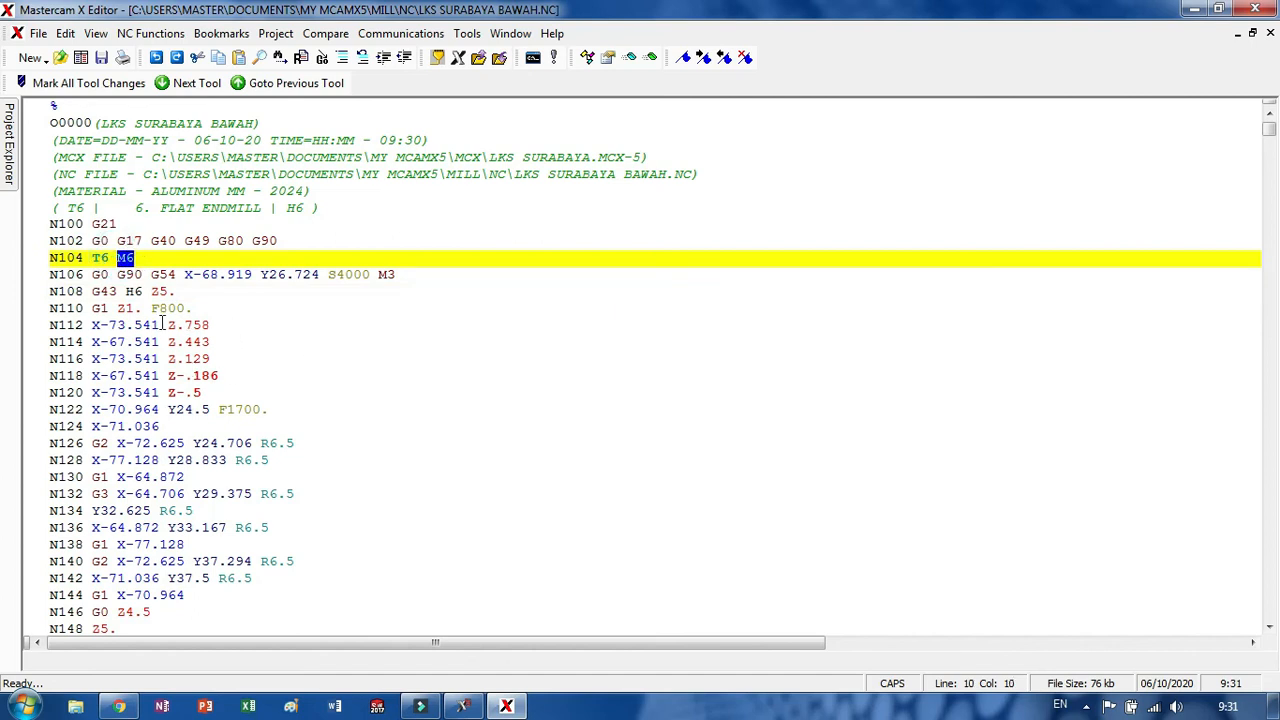
pyautogui.click(188, 274)
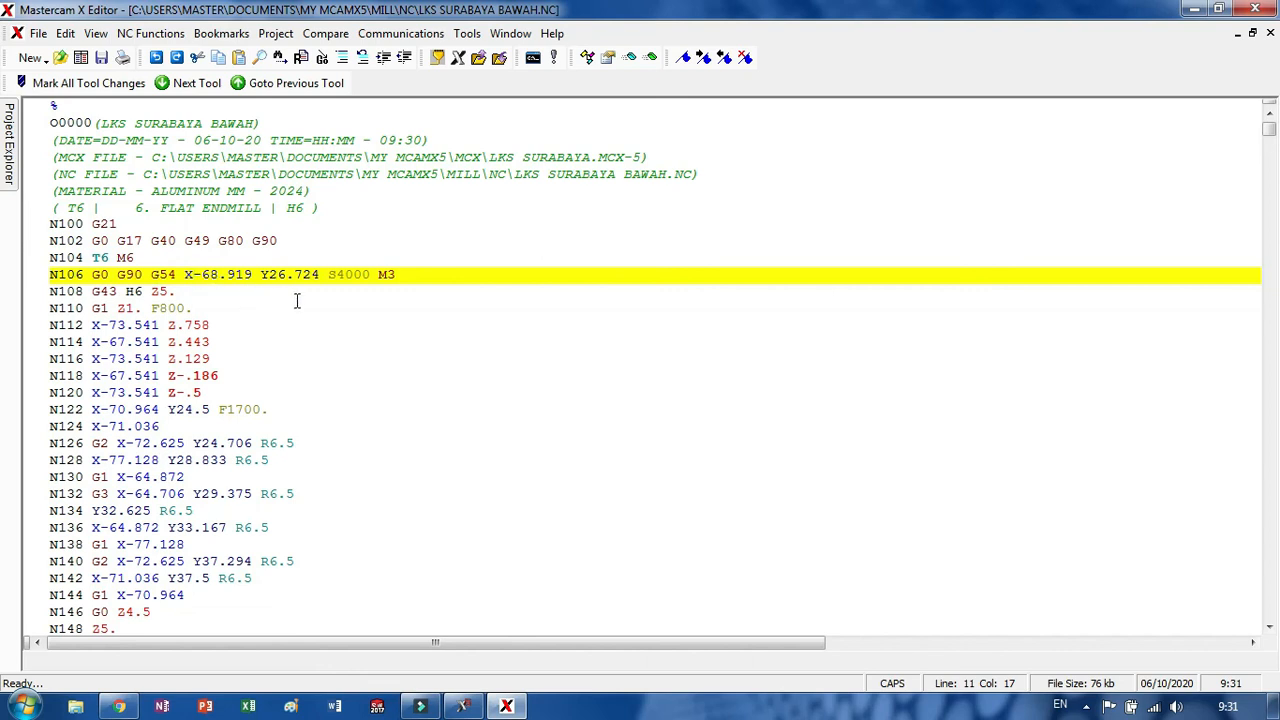
# - Switch to Mastercam and backplot the selected bottom-side toolpaths, examining the tool's starting position in the Top (WCS) view
pyautogui.click(465, 706)
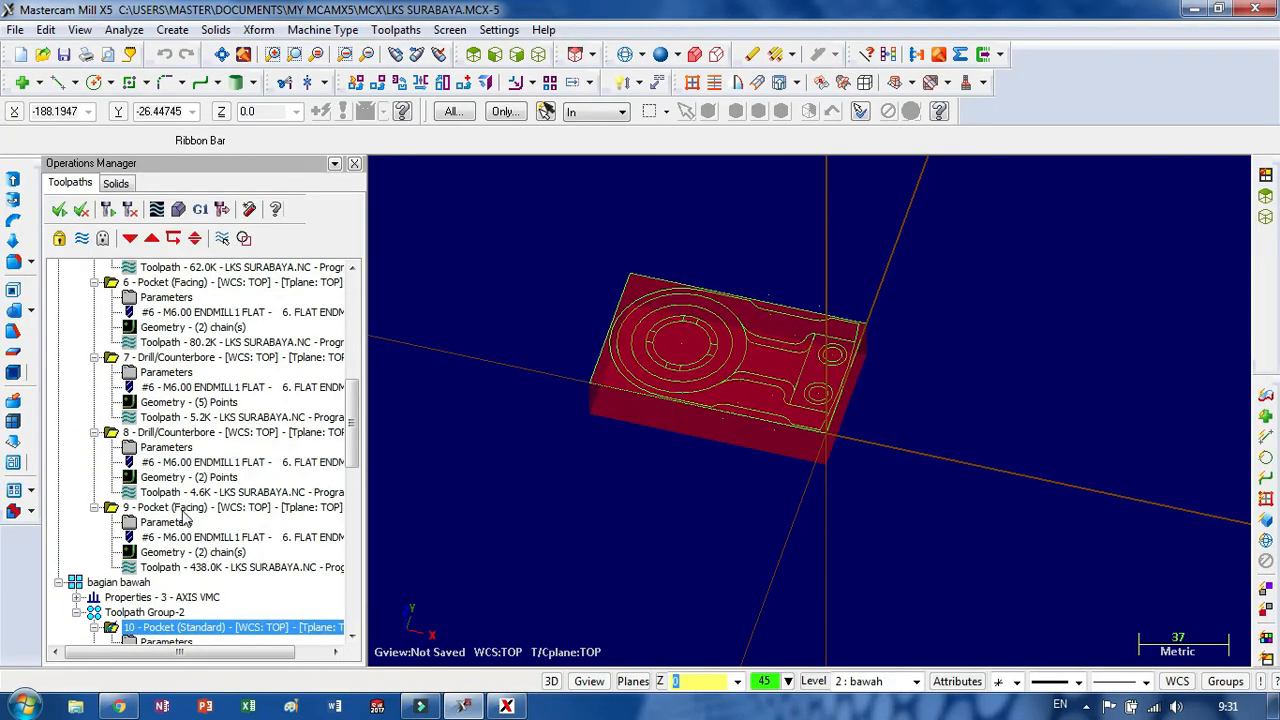
pyautogui.click(157, 210)
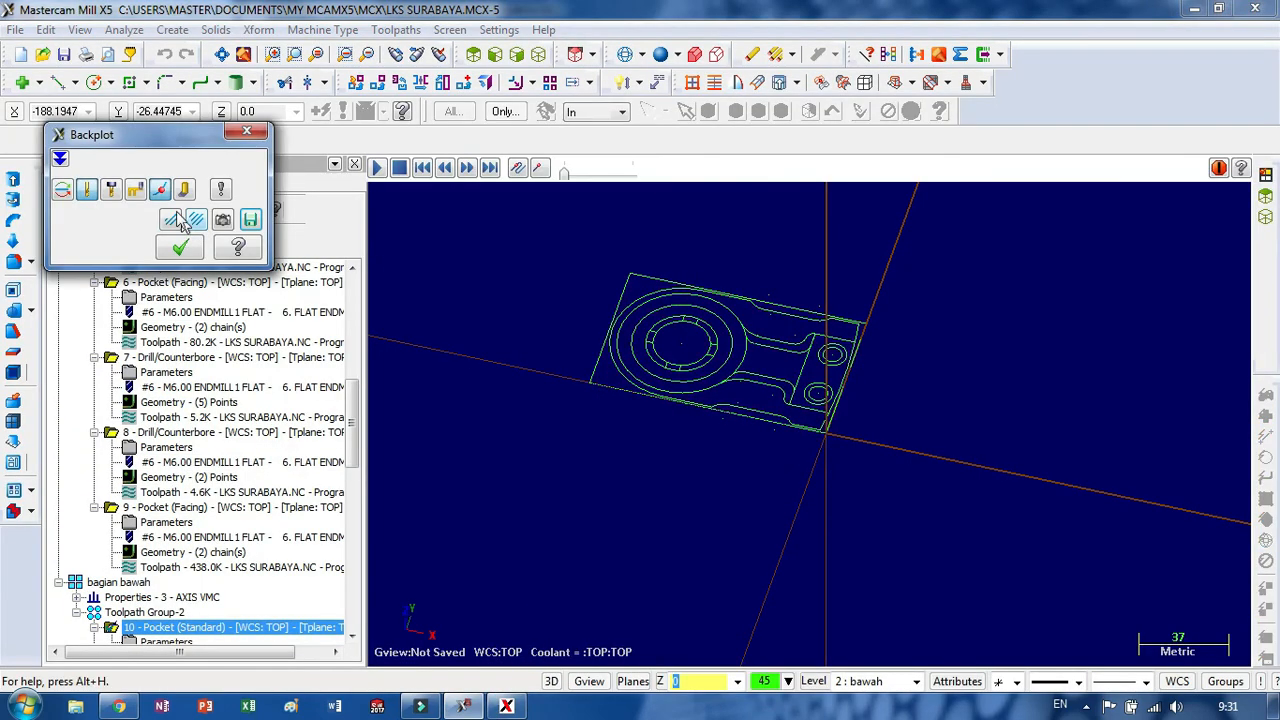
pyautogui.click(378, 168)
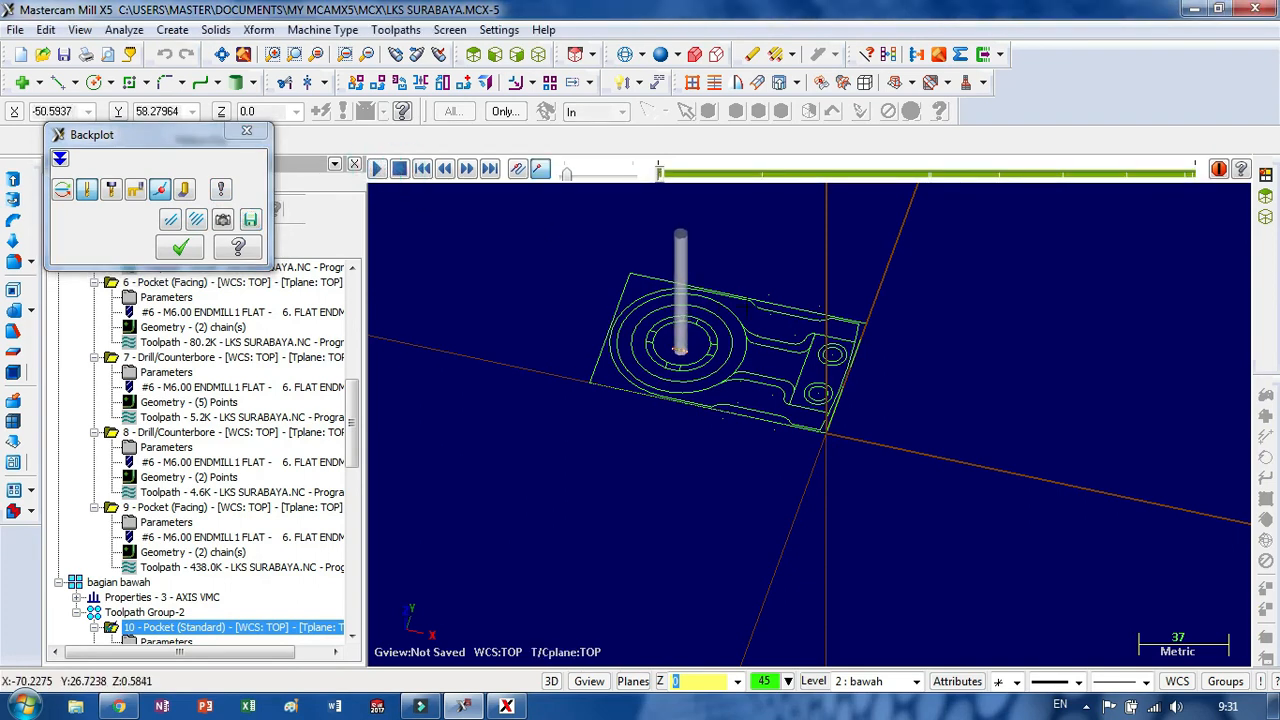
pyautogui.scroll(1, 746, 294)
pyautogui.scroll(2, 749, 306)
pyautogui.rightClick(748, 304)
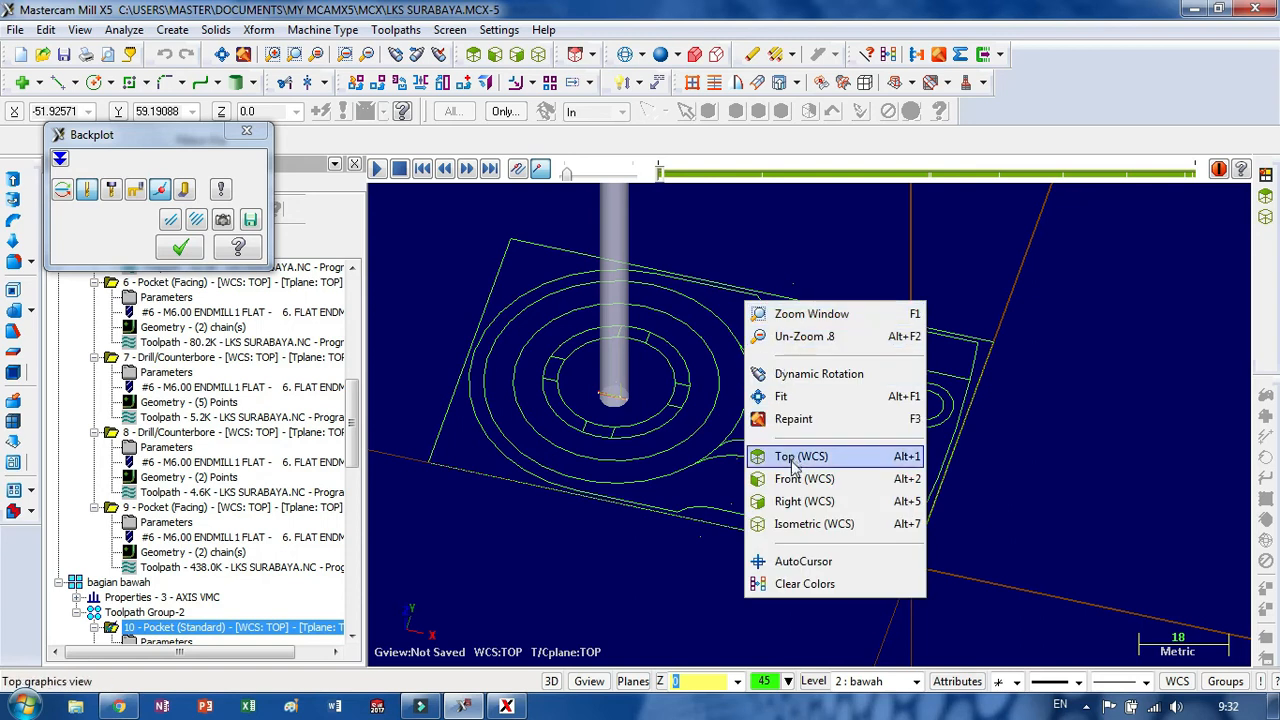
pyautogui.click(790, 456)
pyautogui.scroll(3, 686, 354)
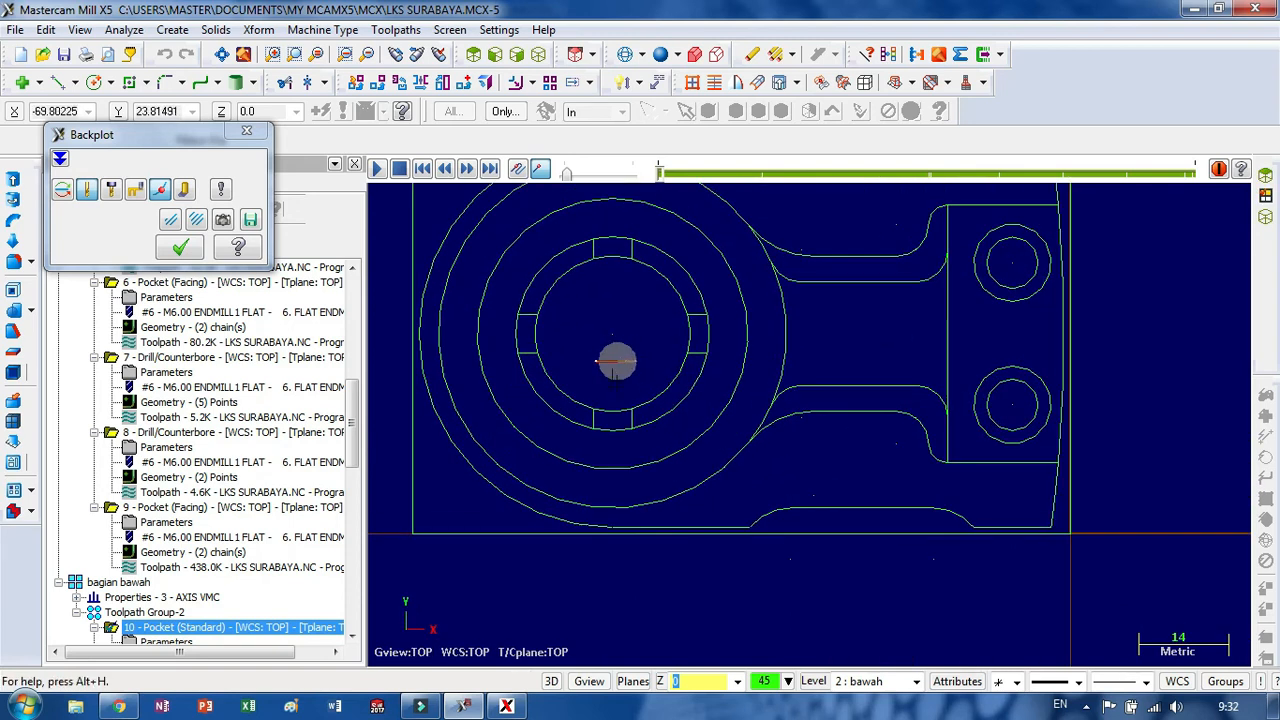
pyautogui.scroll(-2, 626, 457)
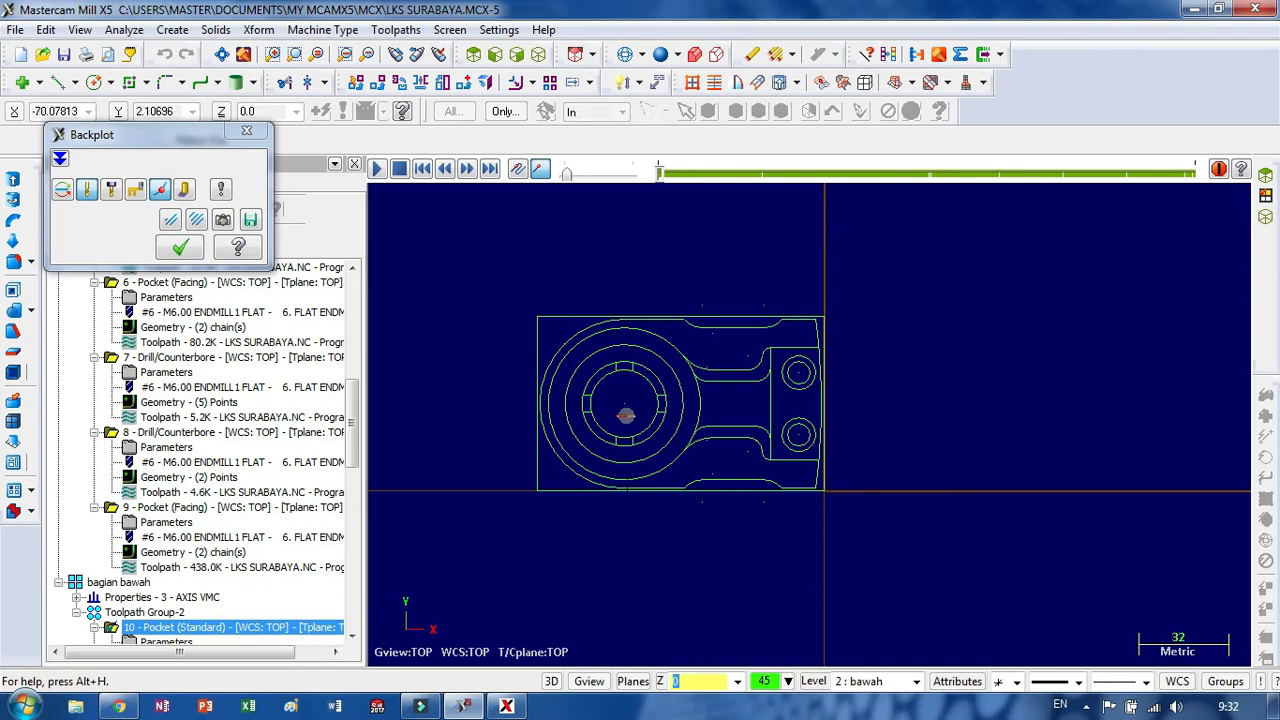
# - Compare the X and Y coordinates in line N106 of the NC editor with the tool position and origin in Mastercam's backplot
pyautogui.click(506, 706)
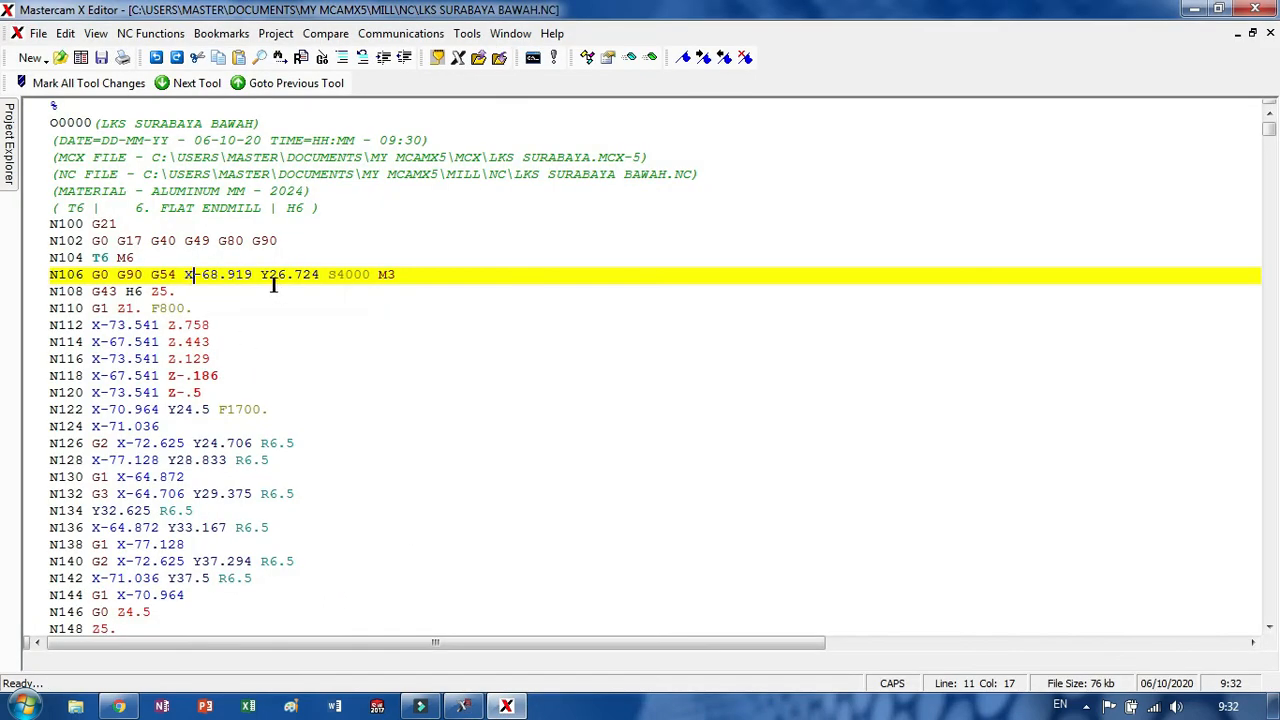
pyautogui.click(514, 709)
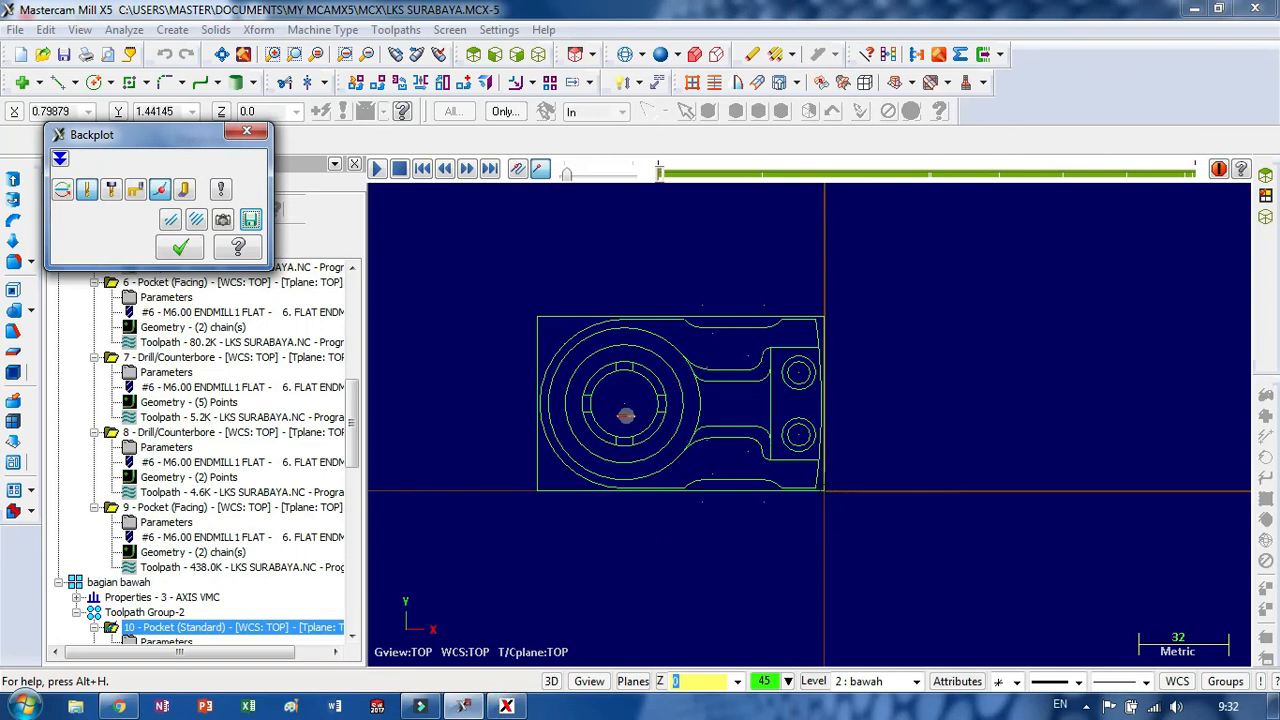
pyautogui.scroll(3, 845, 525)
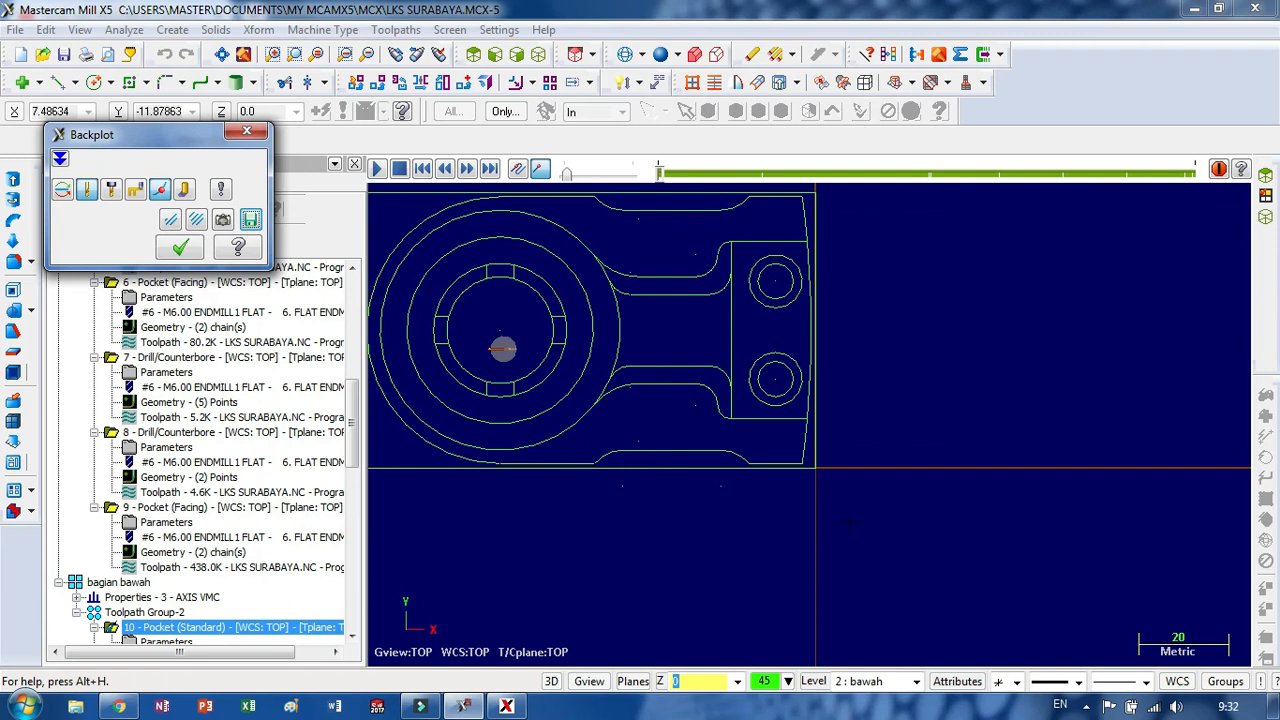
pyautogui.scroll(-2, 850, 522)
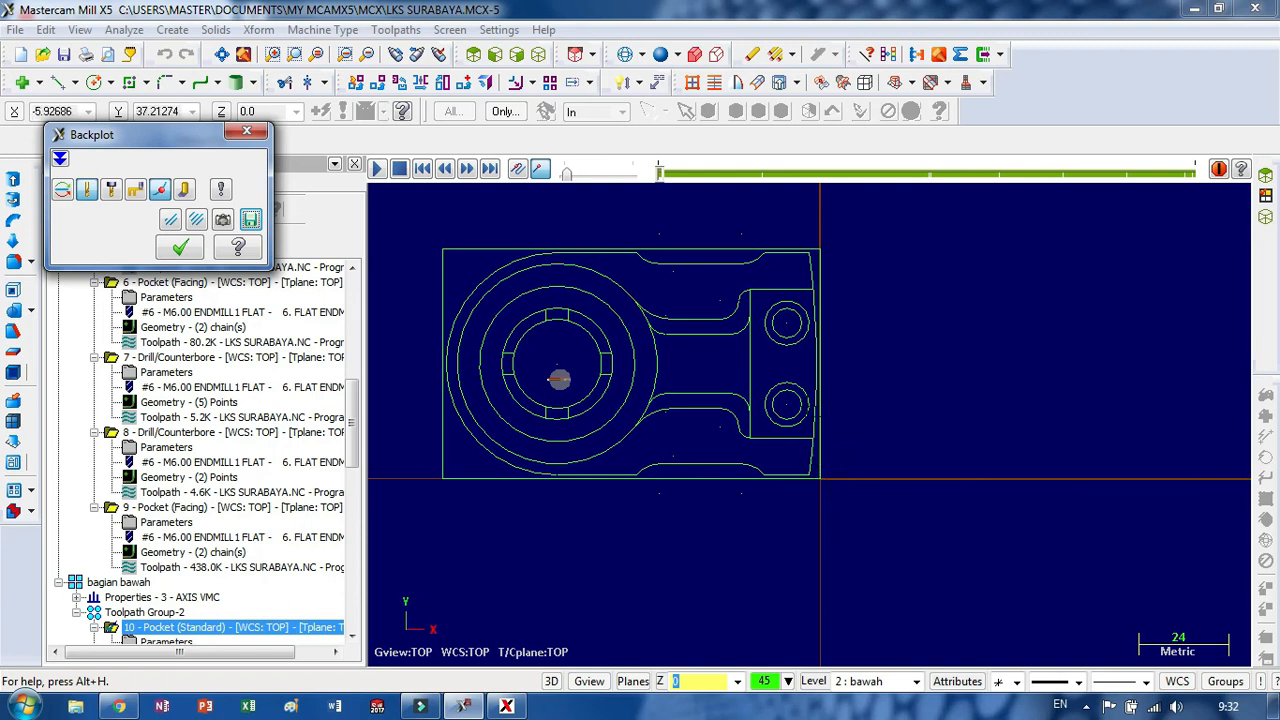
# - Examine the tool's starting position relative to the origin across the whole part outline, and close the backplot
pyautogui.scroll(-1, 820, 478)
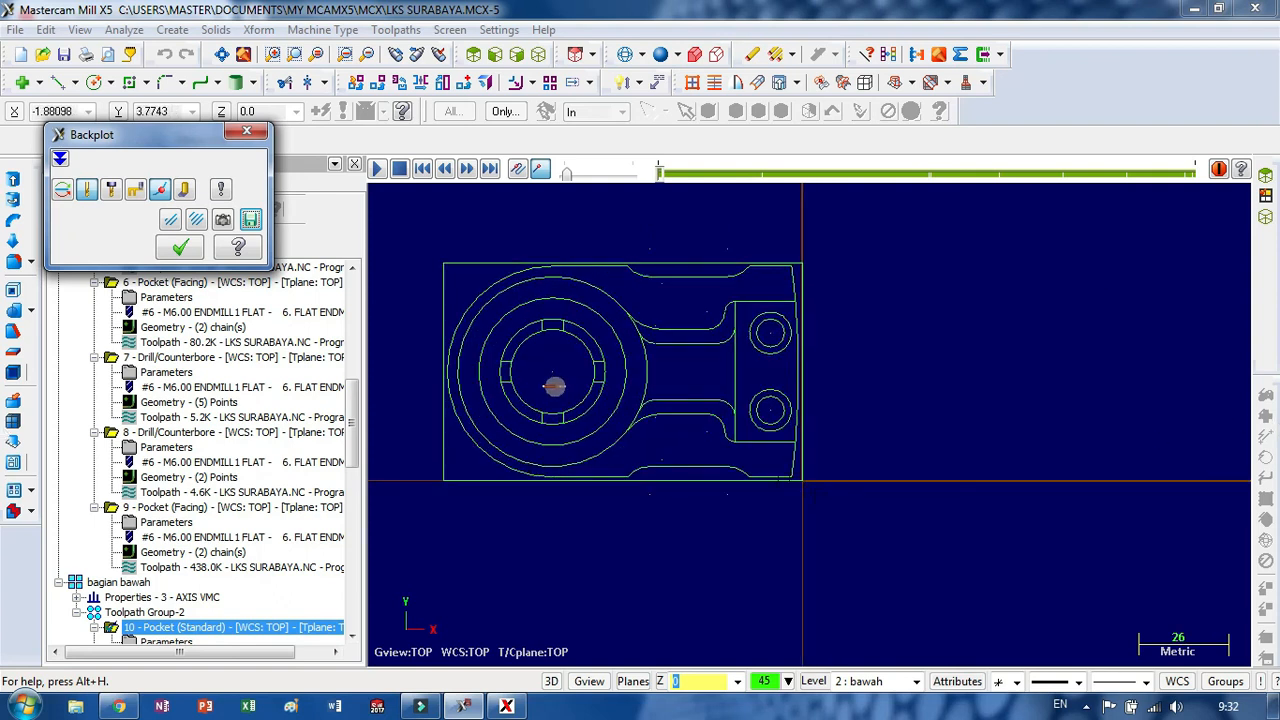
pyautogui.scroll(-3, 1010, 408)
pyautogui.scroll(-5, 1010, 408)
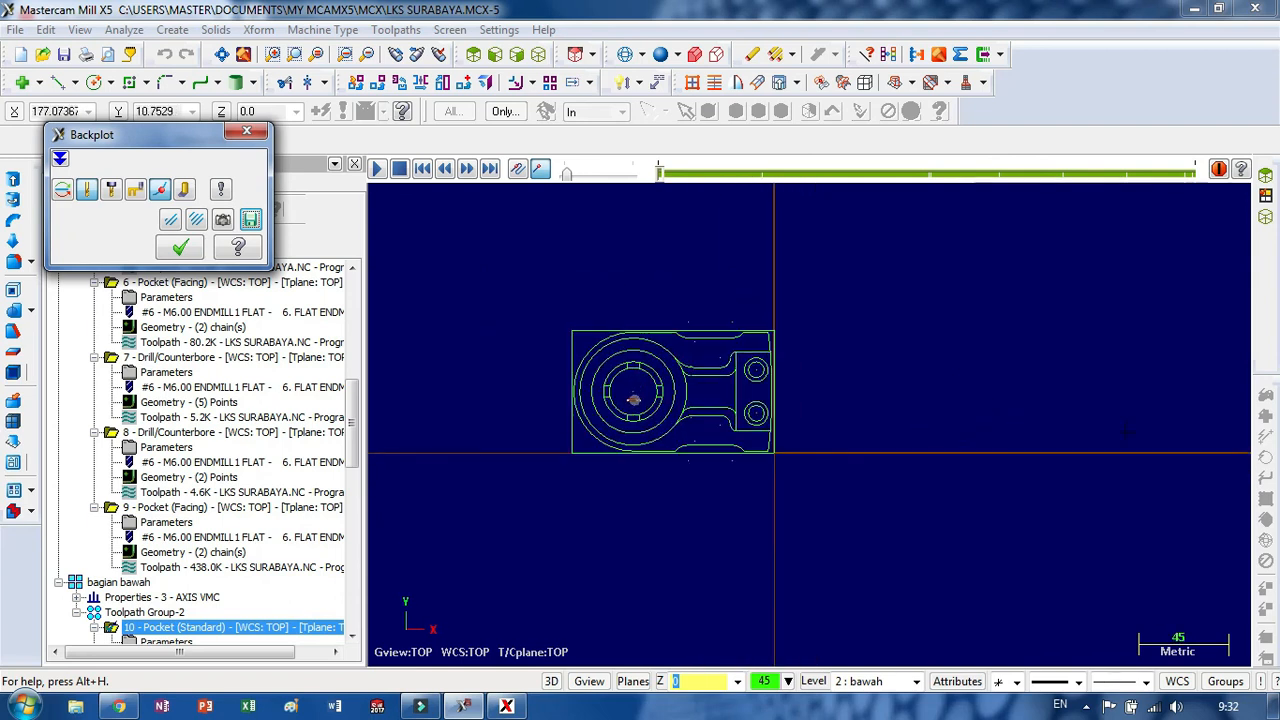
pyautogui.scroll(1, 1125, 432)
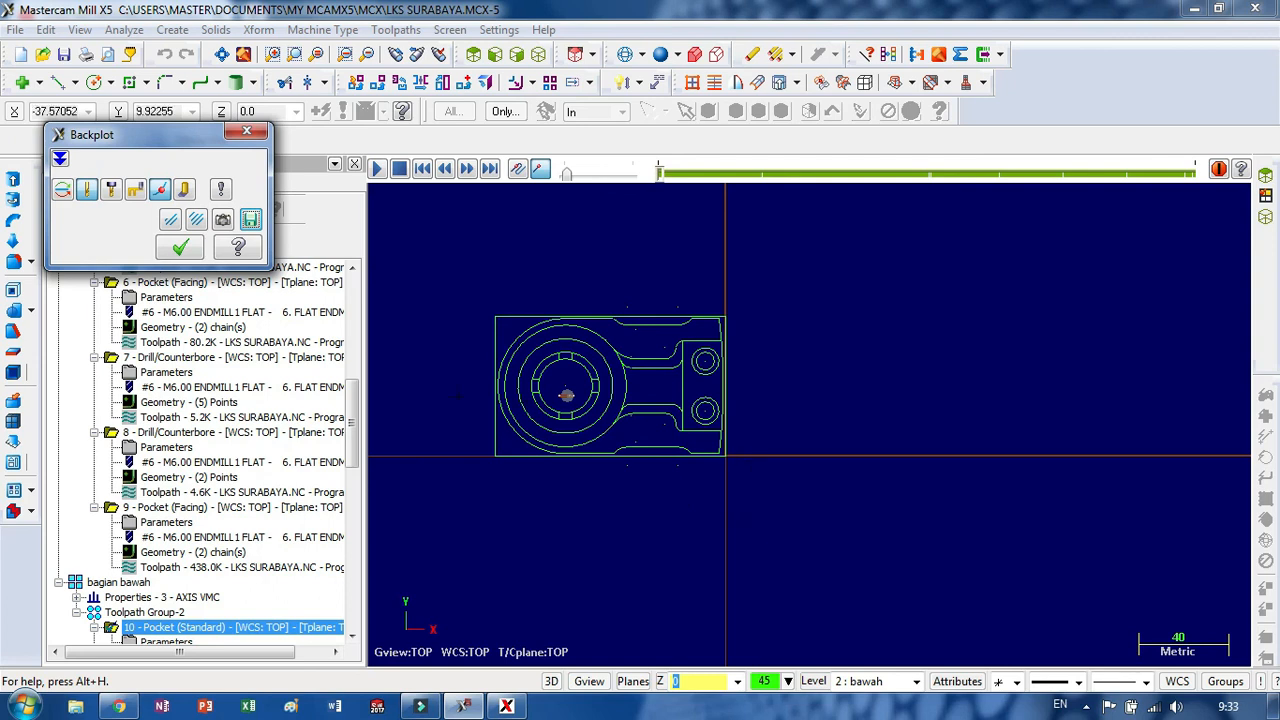
pyautogui.click(178, 249)
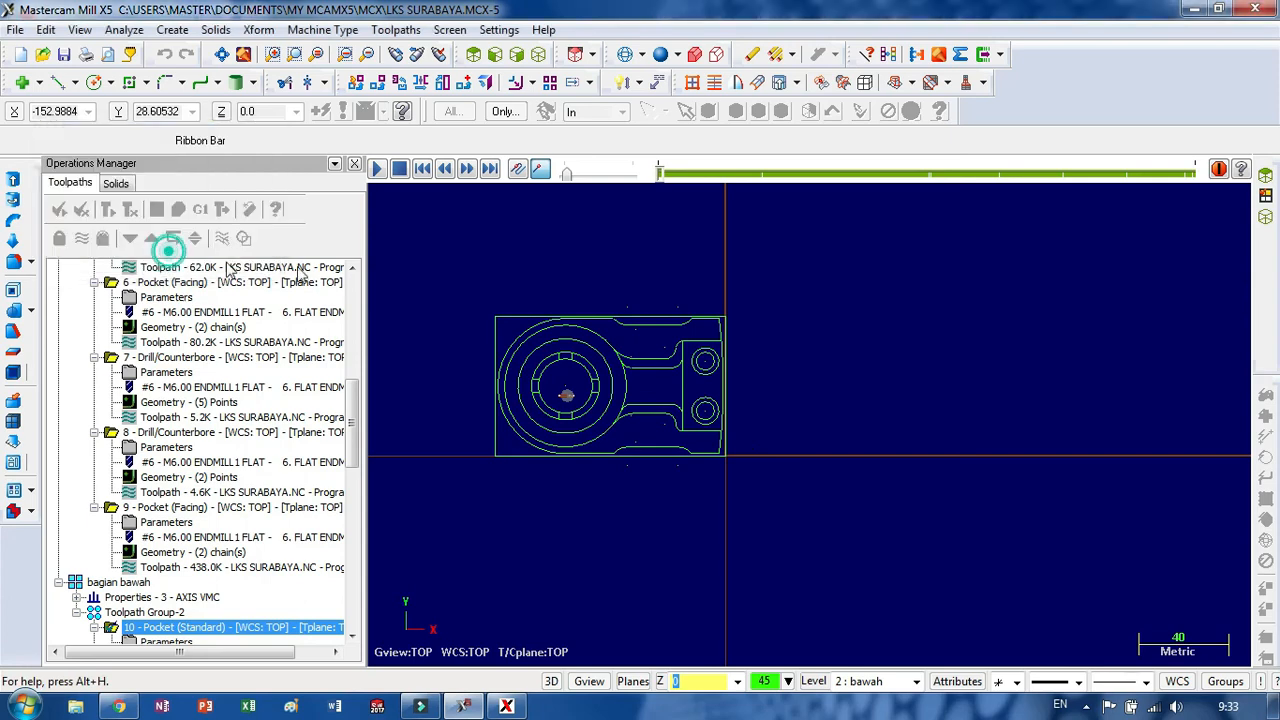
# - Switch to Mastercam X Editor and delete H6 Z5. from line N108, leaving only G43
pyautogui.click(506, 707)
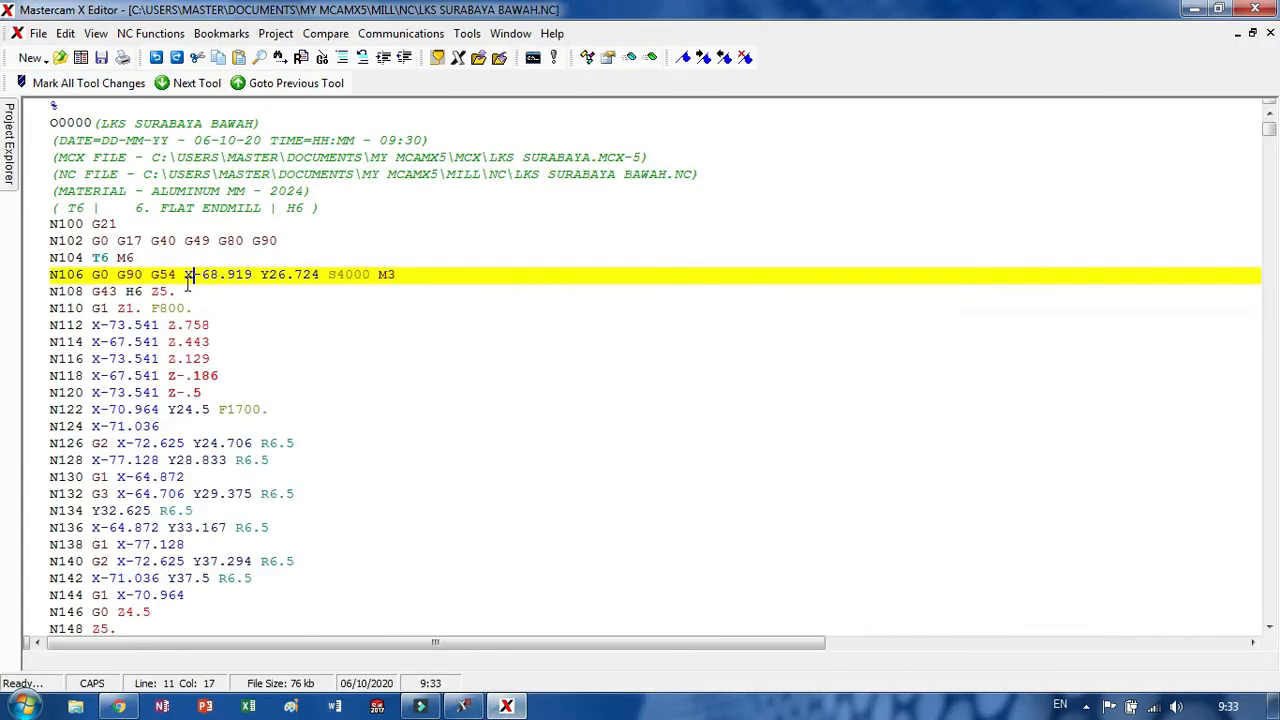
pyautogui.moveTo(127, 291); pyautogui.dragTo(175, 291)
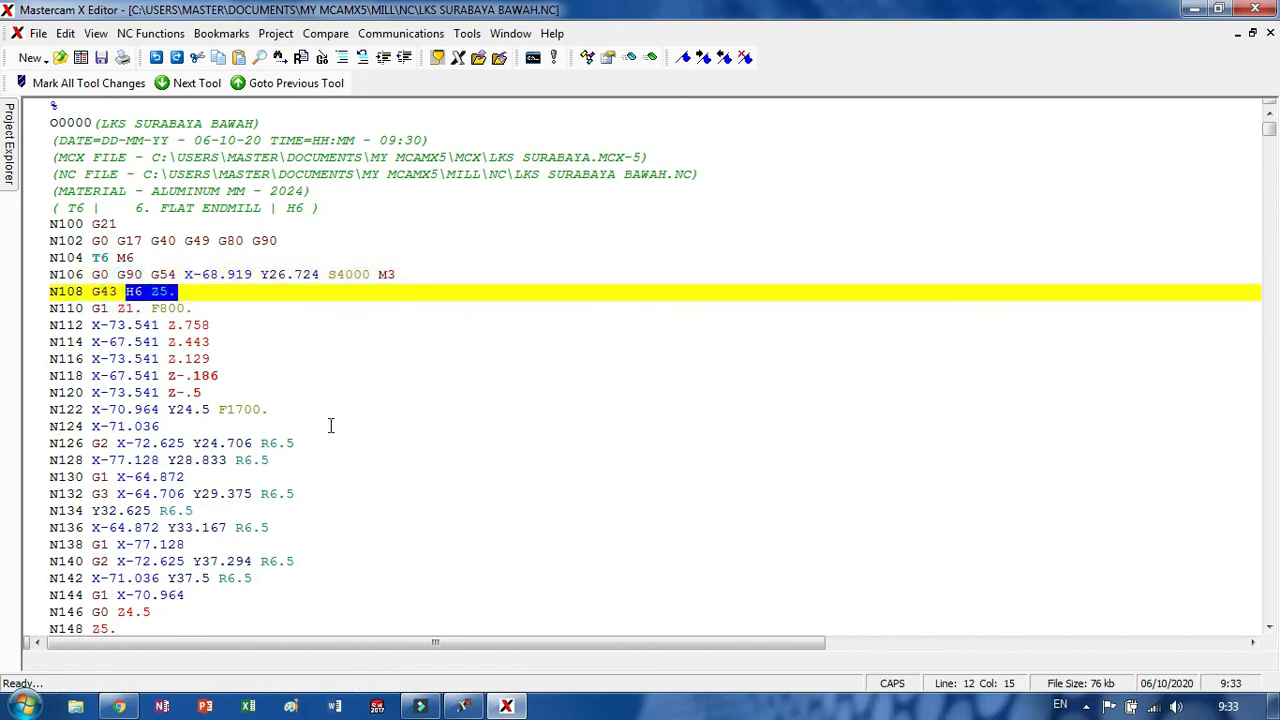
pyautogui.press('Delete')
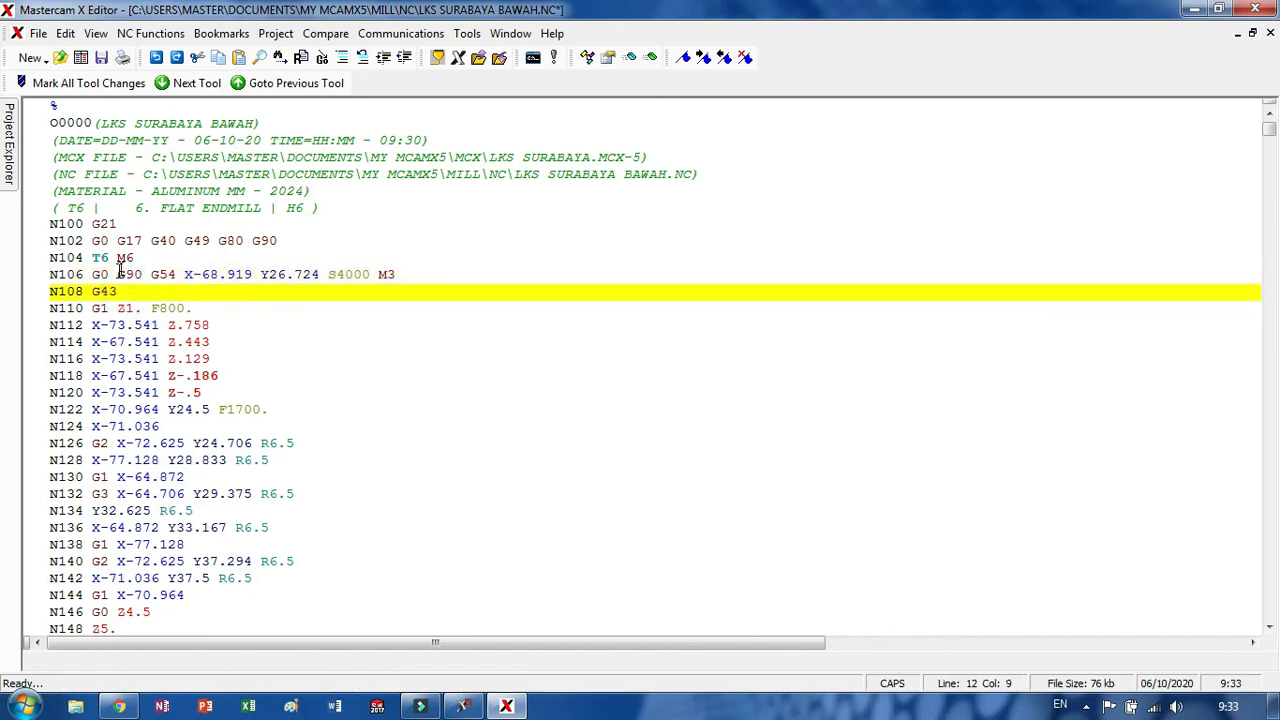
# - Replace the M6 tool change in line N104 with M00
pyautogui.moveTo(117, 258); pyautogui.dragTo(141, 258)
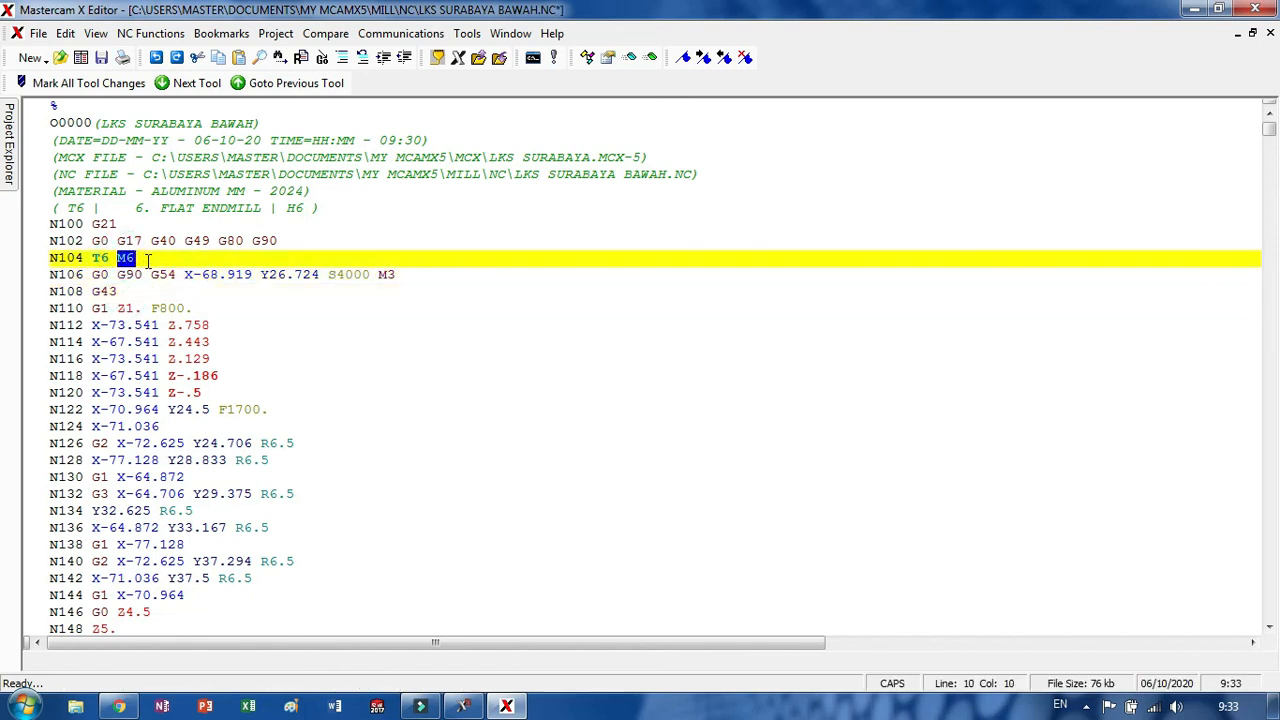
pyautogui.write('M00')
pyautogui.scroll(-1, 385, 480)
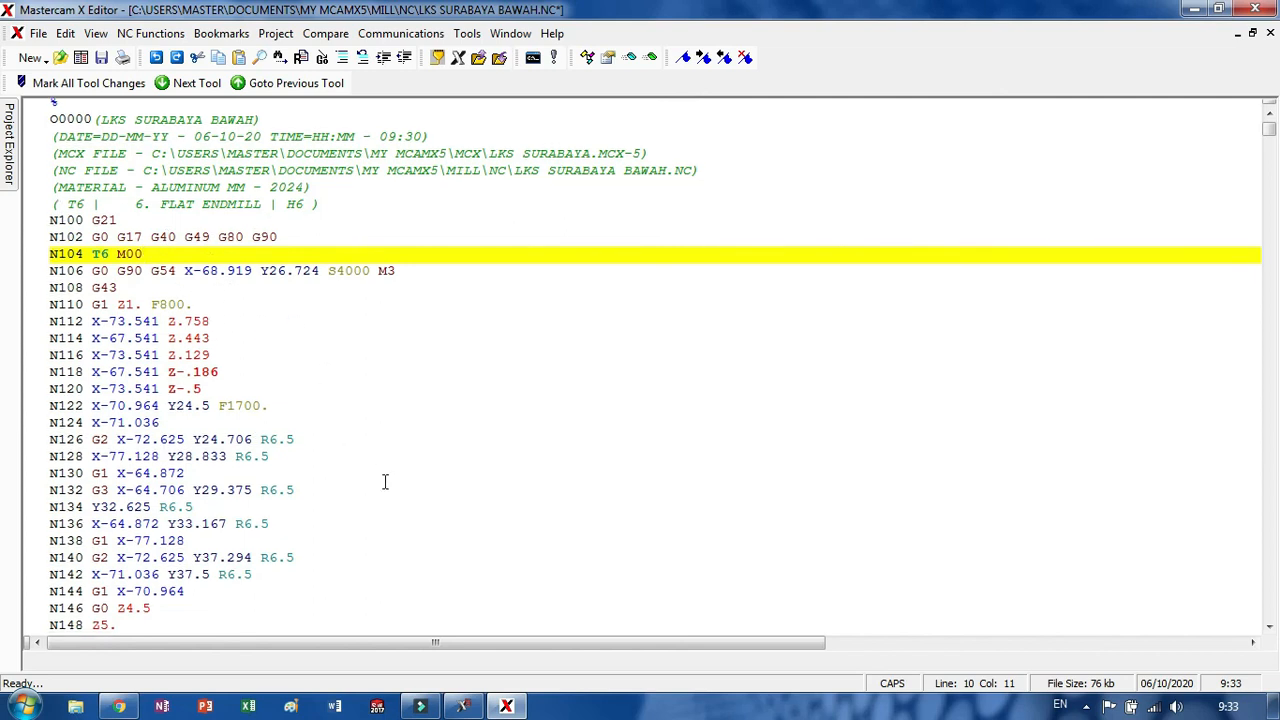
pyautogui.scroll(1, 388, 477)
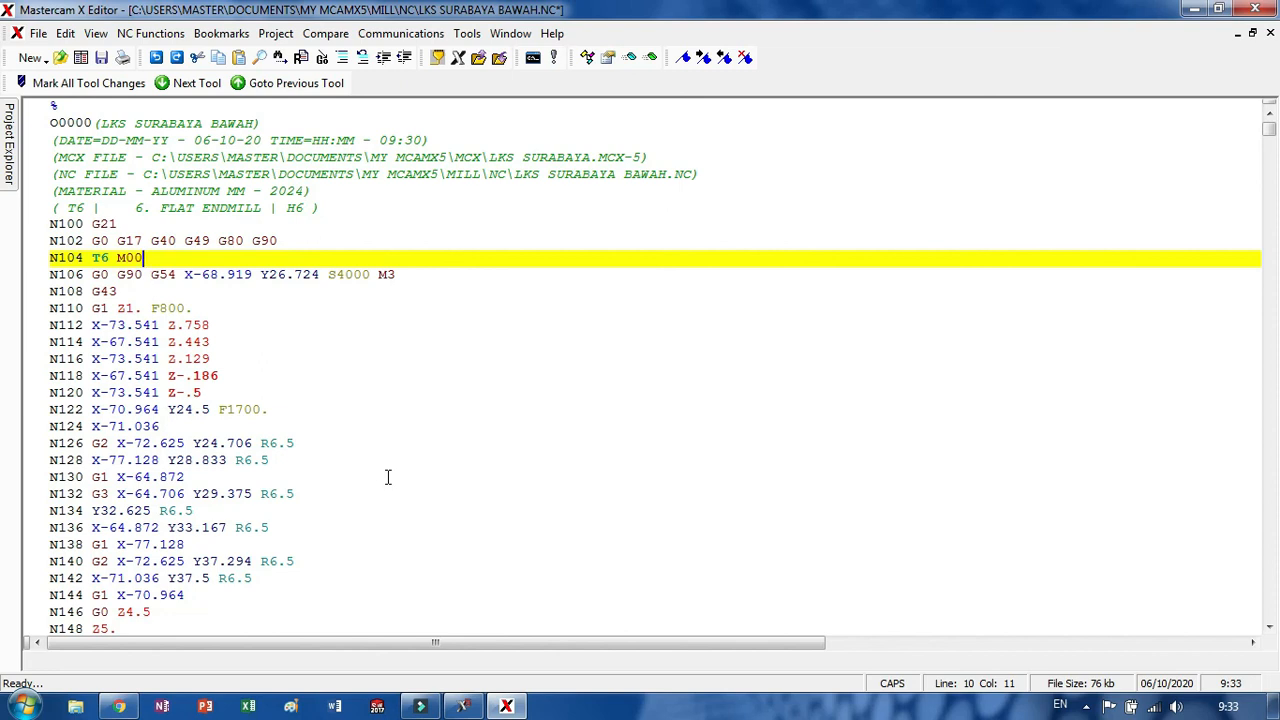
# - Examine the program from its header through the first pocket passes, checking the edited line N104 and line N106
pyautogui.scroll(-5, 372, 470)
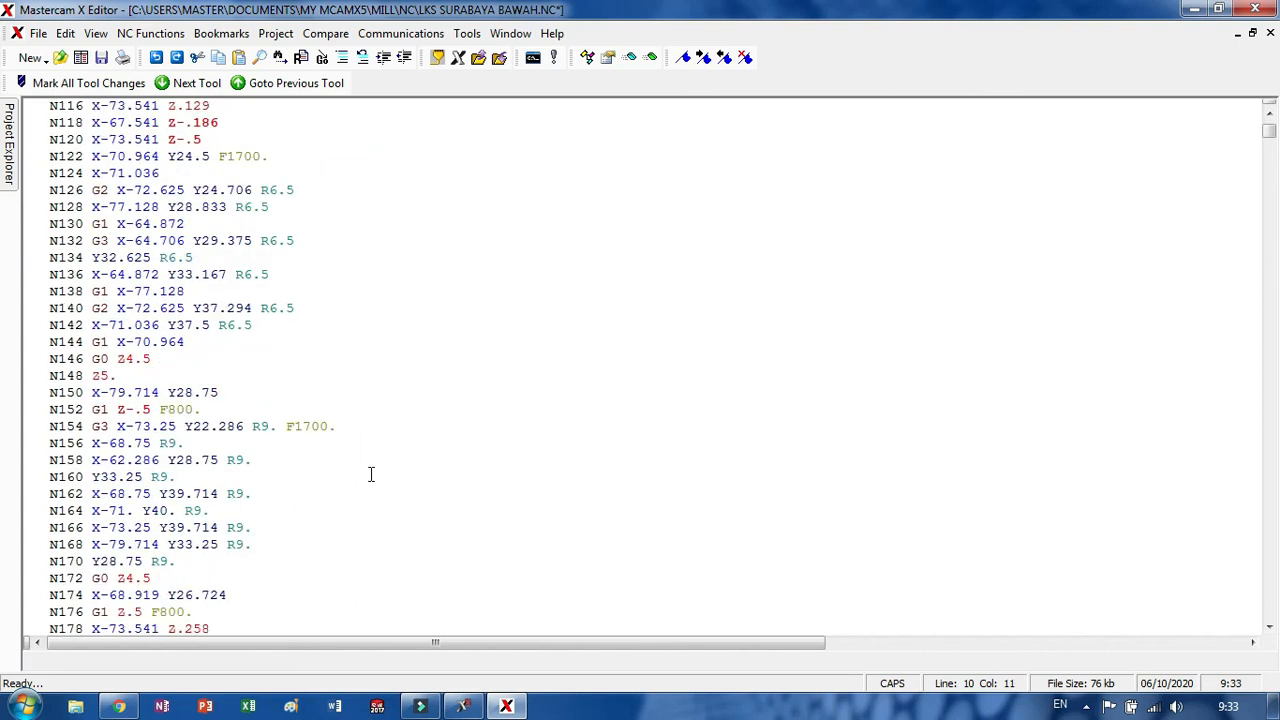
pyautogui.scroll(5, 372, 472)
pyautogui.scroll(-4, 325, 334)
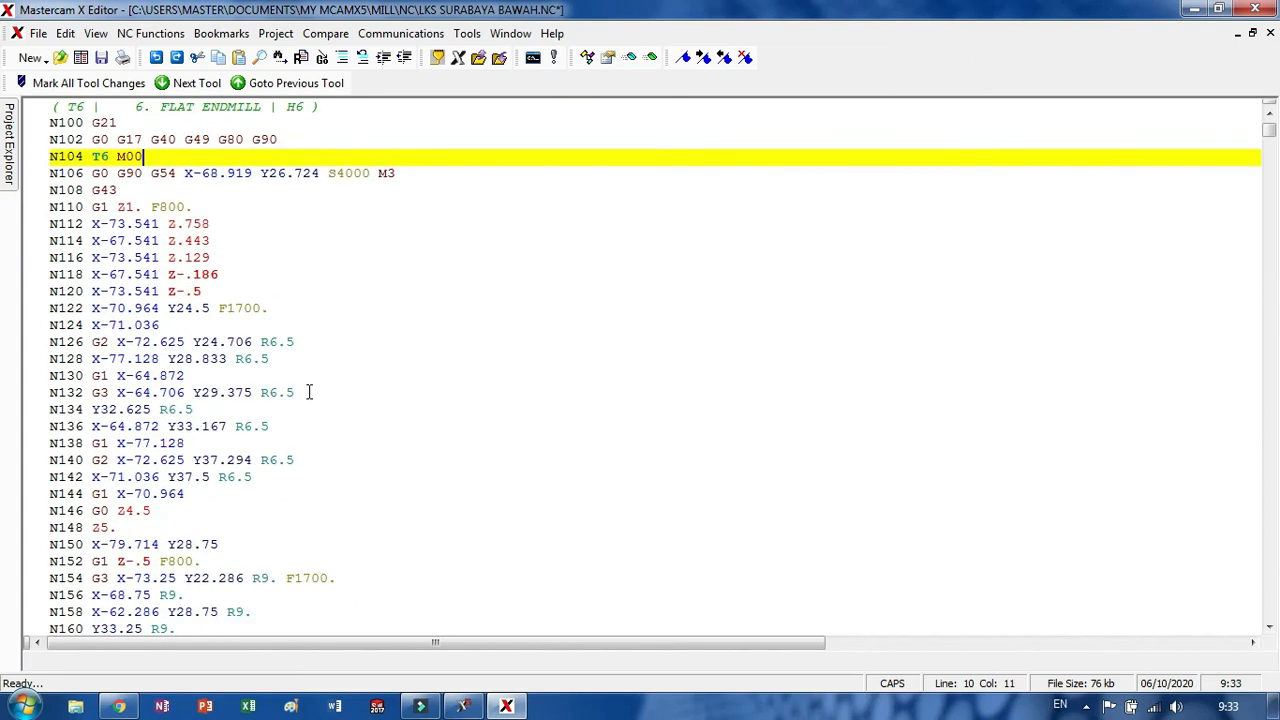
pyautogui.scroll(4, 350, 460)
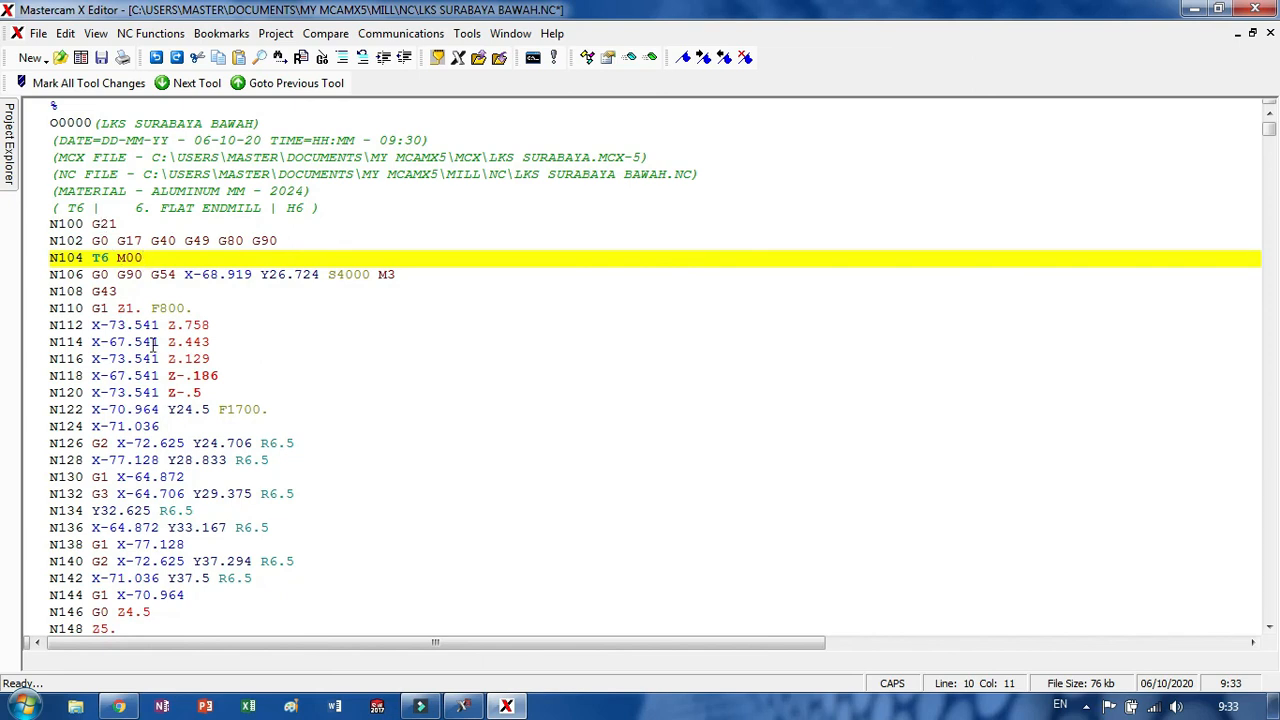
pyautogui.scroll(-10, 140, 360)
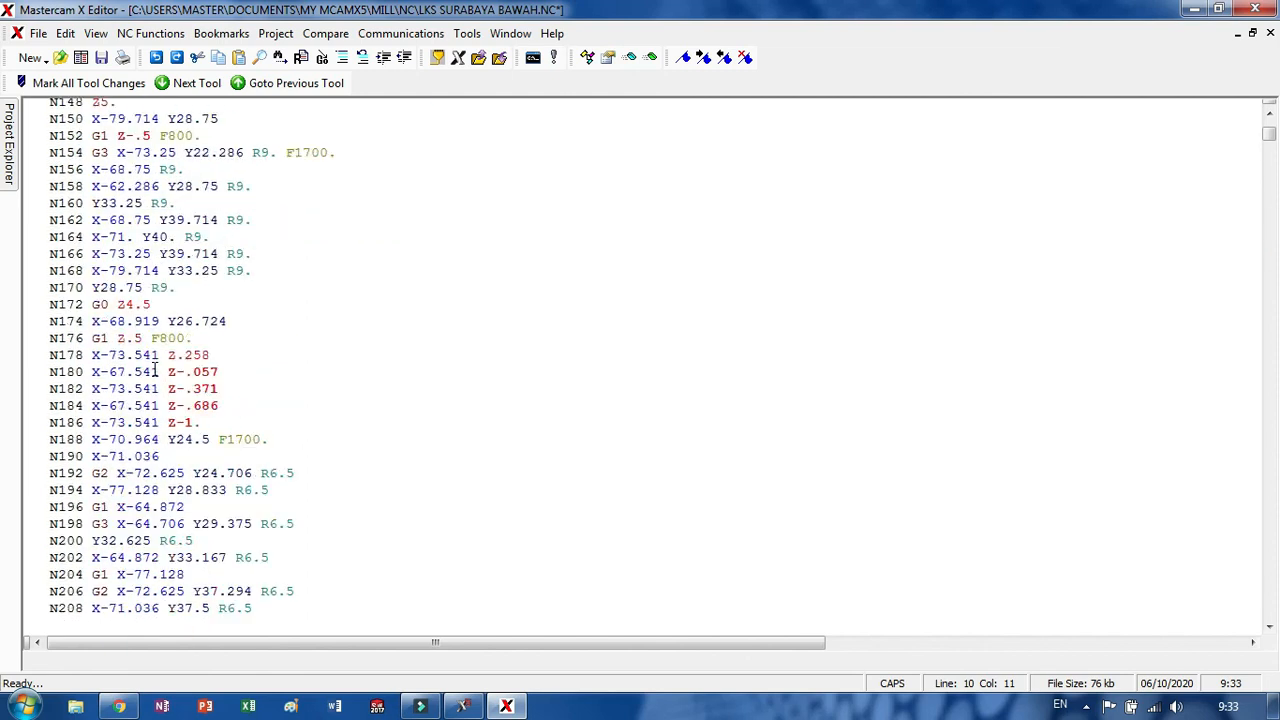
pyautogui.scroll(10, 160, 370)
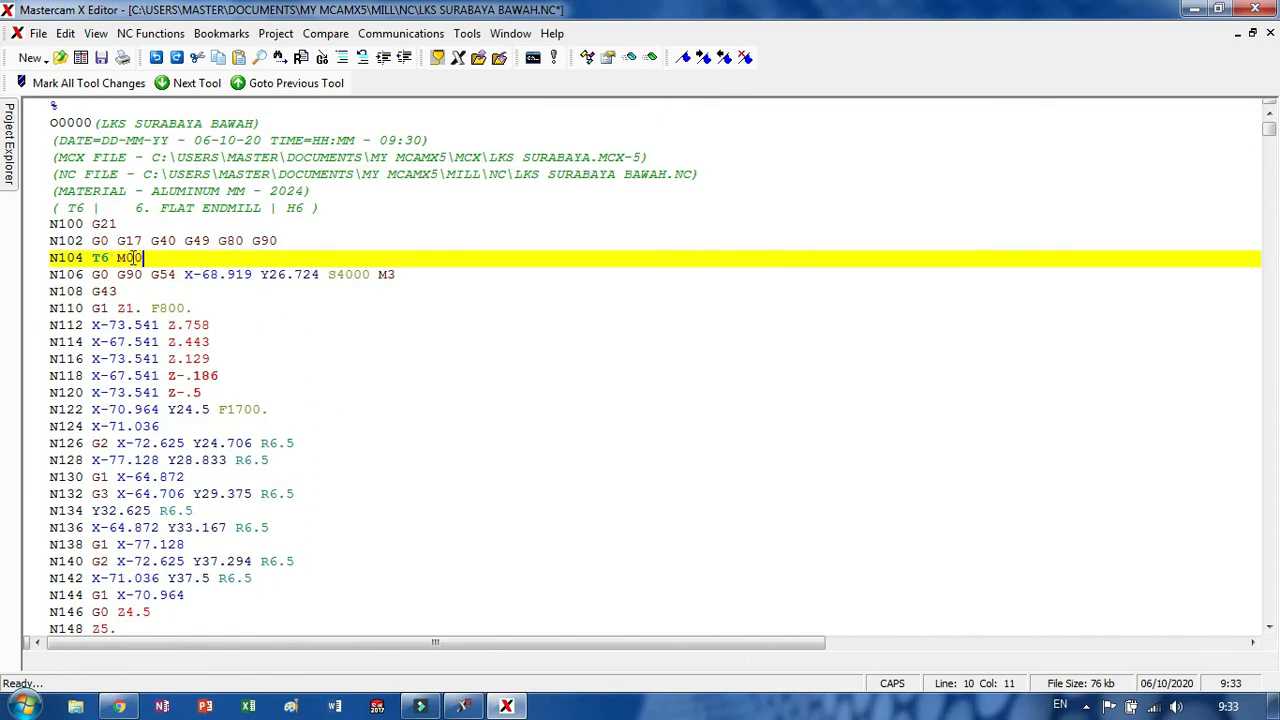
pyautogui.click(134, 258)
pyautogui.press('Down')
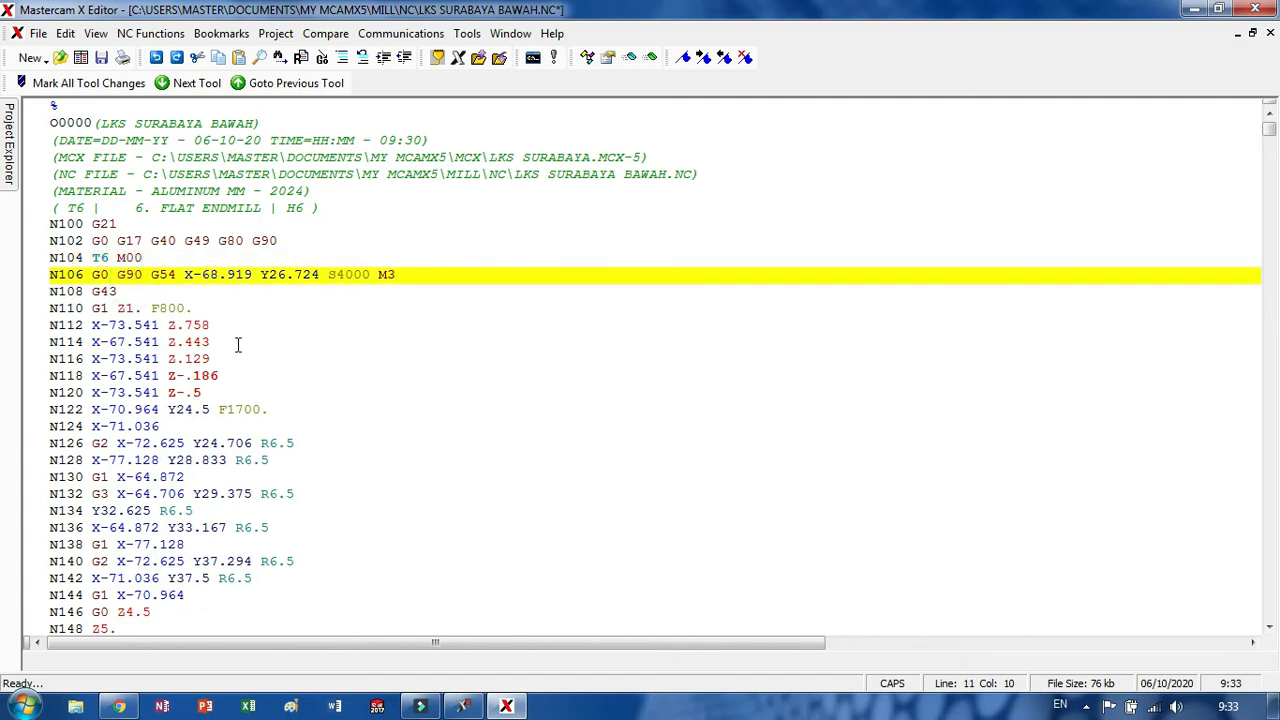